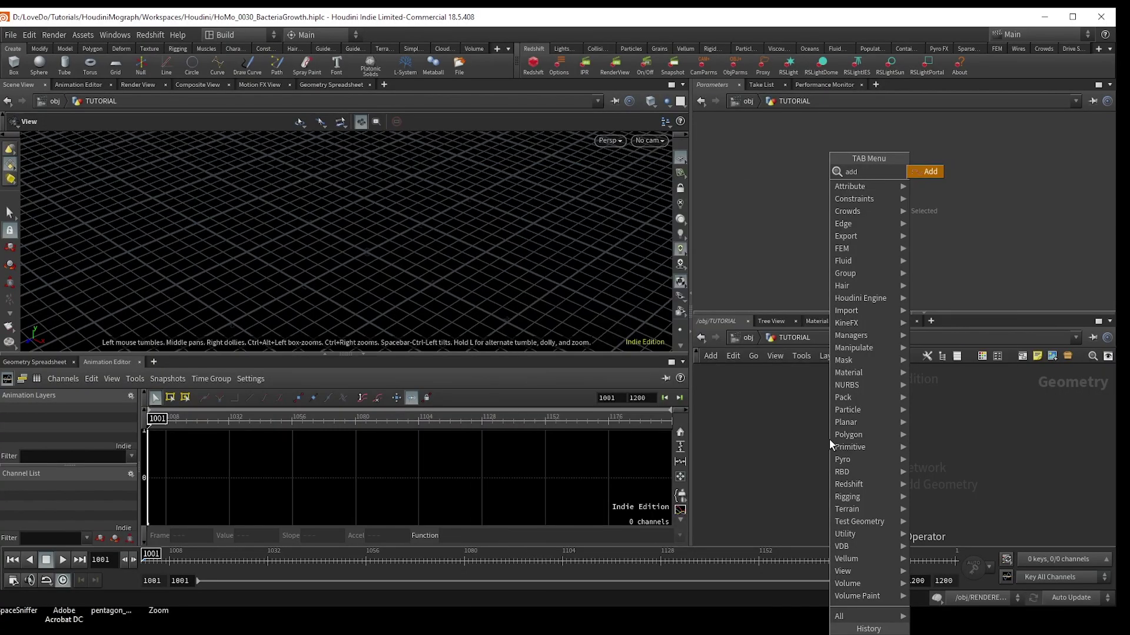
- Place an Add node in the TUTORIAL geometry network and enable its first point
{"action": "key", "text": "Return"}
{"action": "left_click", "coordinate": [829, 439]}
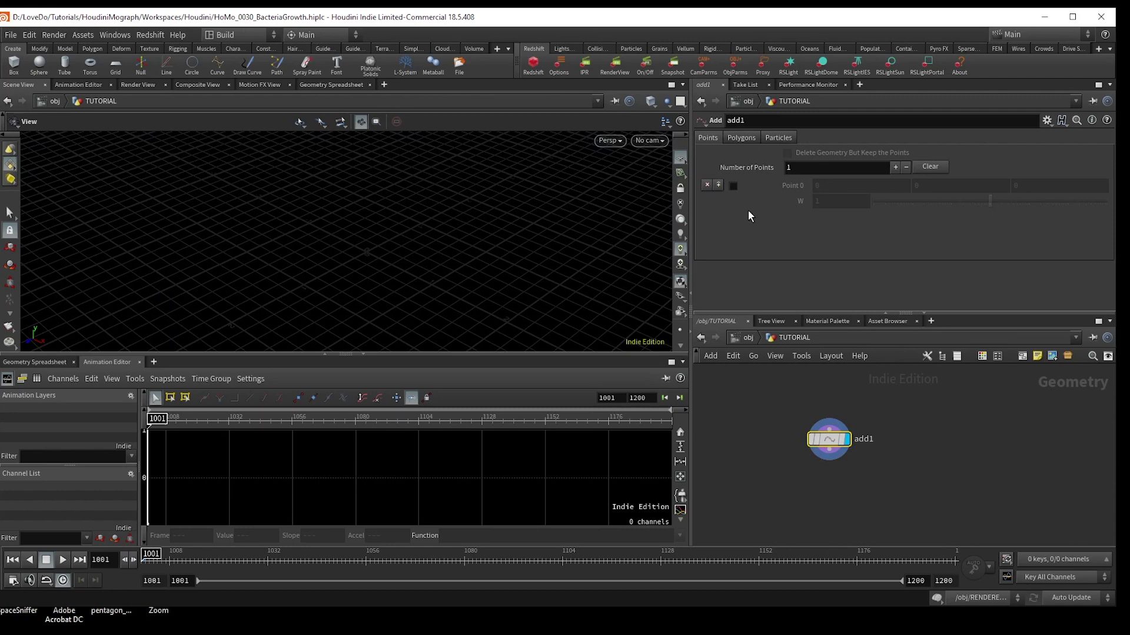
{"action": "left_click", "coordinate": [733, 185]}
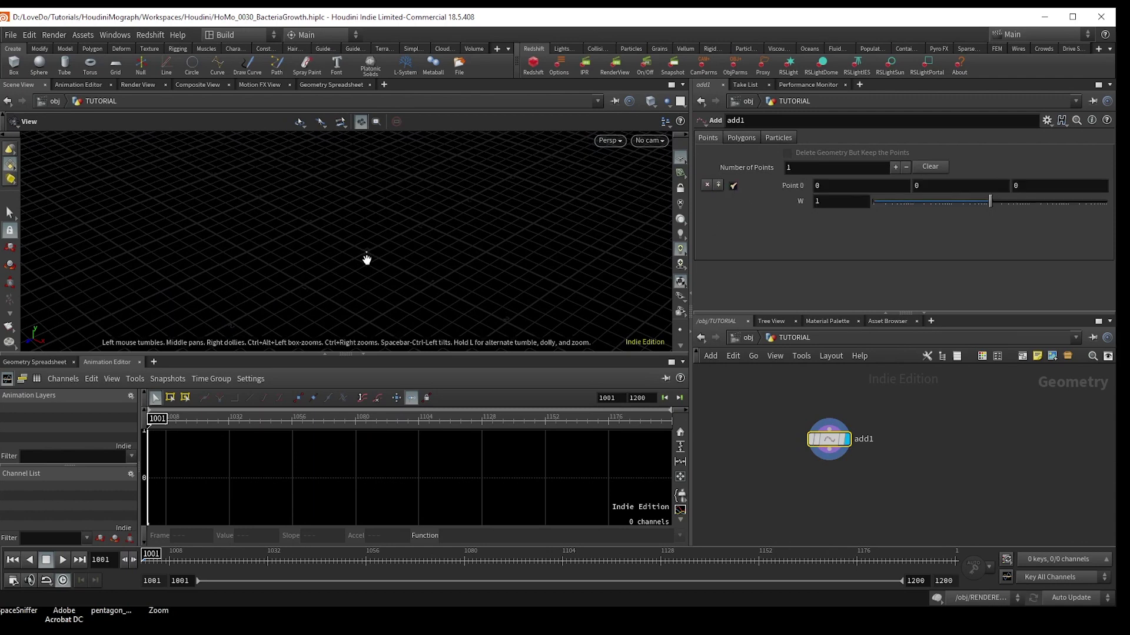
- Create a POP Network node below the Add node, with the Add node wired into its first input
{"action": "left_click", "coordinate": [831, 443]}
{"action": "key", "text": "Tab"}
{"action": "type", "text": "p"}
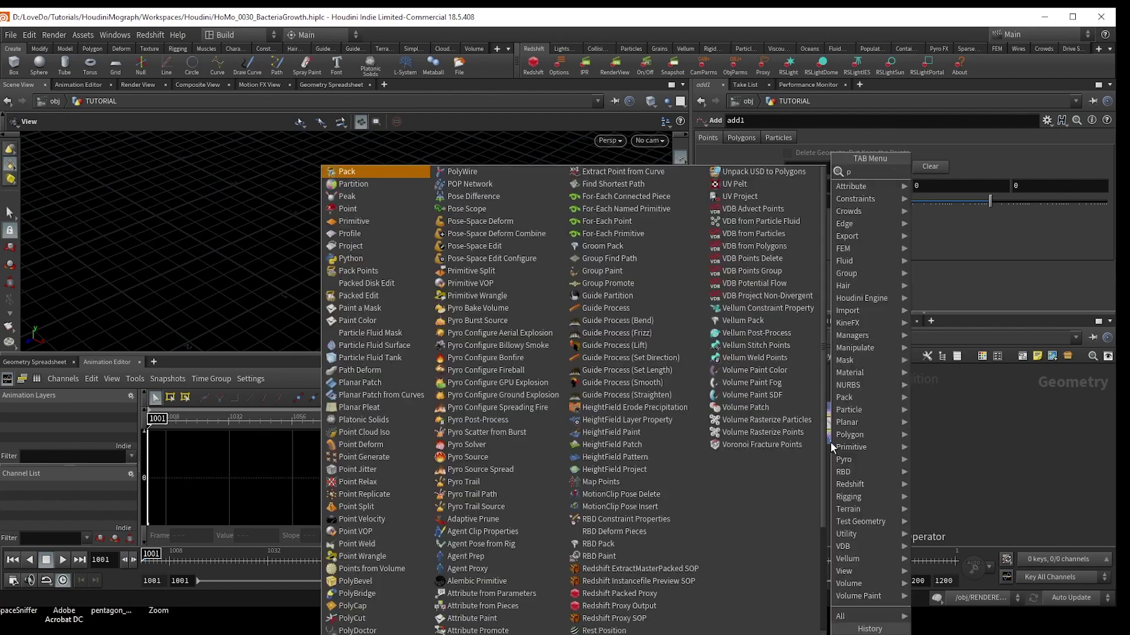
{"action": "type", "text": "opn"}
{"action": "key", "text": "Return"}
{"action": "key", "text": "Return"}
{"action": "scroll", "coordinate": [825, 476], "scroll_direction": "up", "scroll_amount": 2}
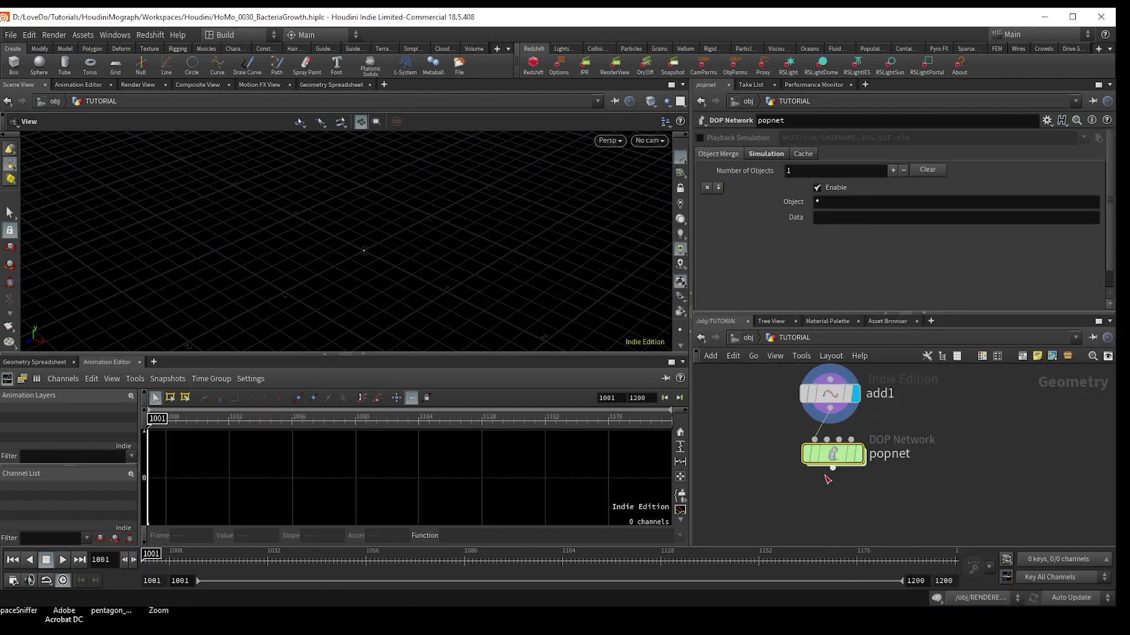
- Go inside the POP network and set the POP Source's Emission Type to Points
{"action": "double_click", "coordinate": [835, 455]}
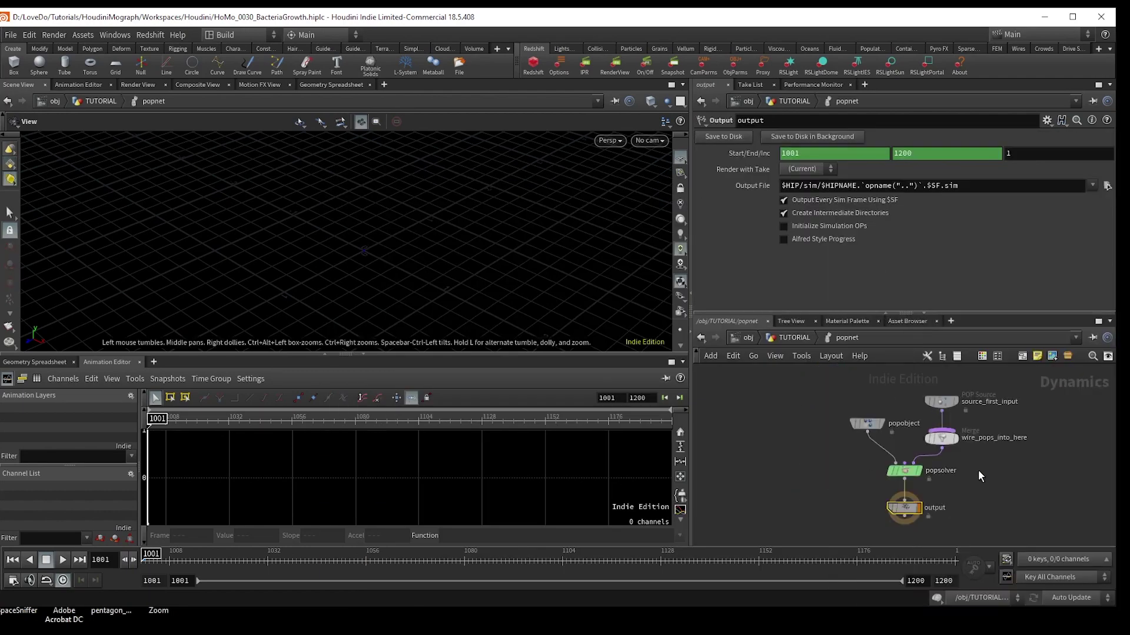
{"action": "left_click", "coordinate": [859, 414]}
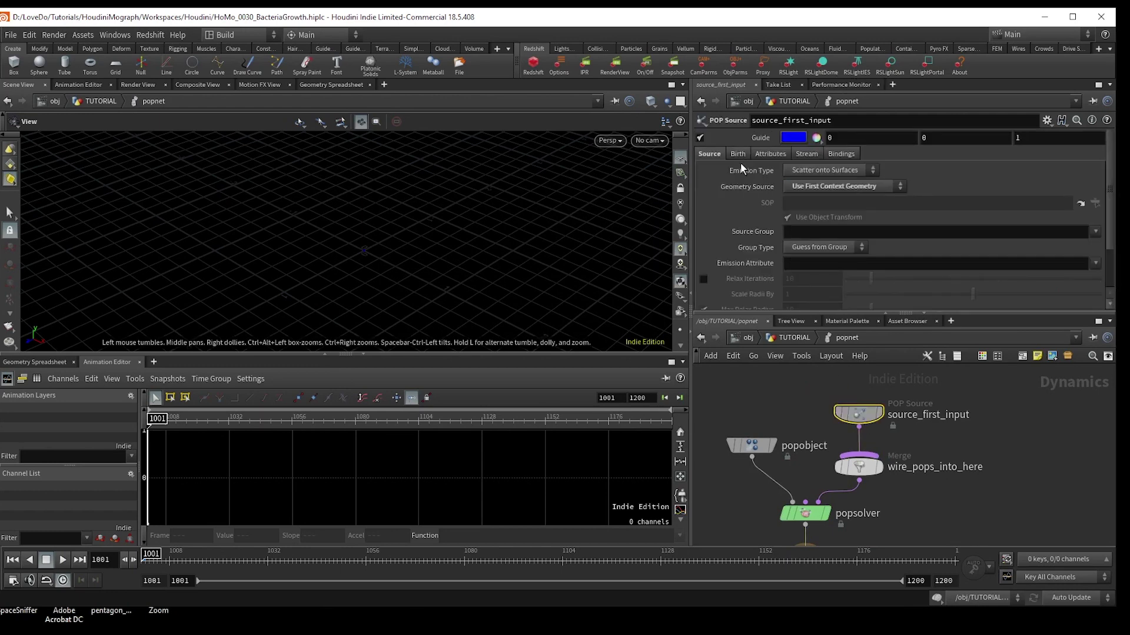
{"action": "left_click", "coordinate": [826, 170]}
{"action": "left_click", "coordinate": [803, 206]}
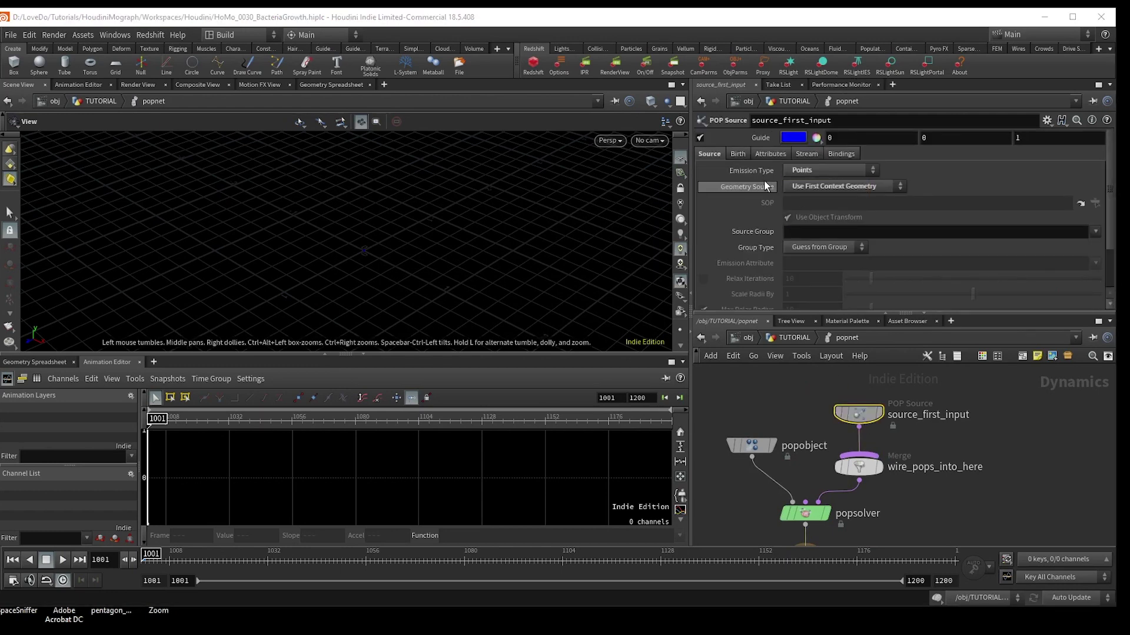
- Set the POP Source's birth values: Const. Activation 0, Const. Birth Rate 0, Impulse Count 2 and Impulse Activation $SF==1
{"action": "left_click", "coordinate": [738, 155]}
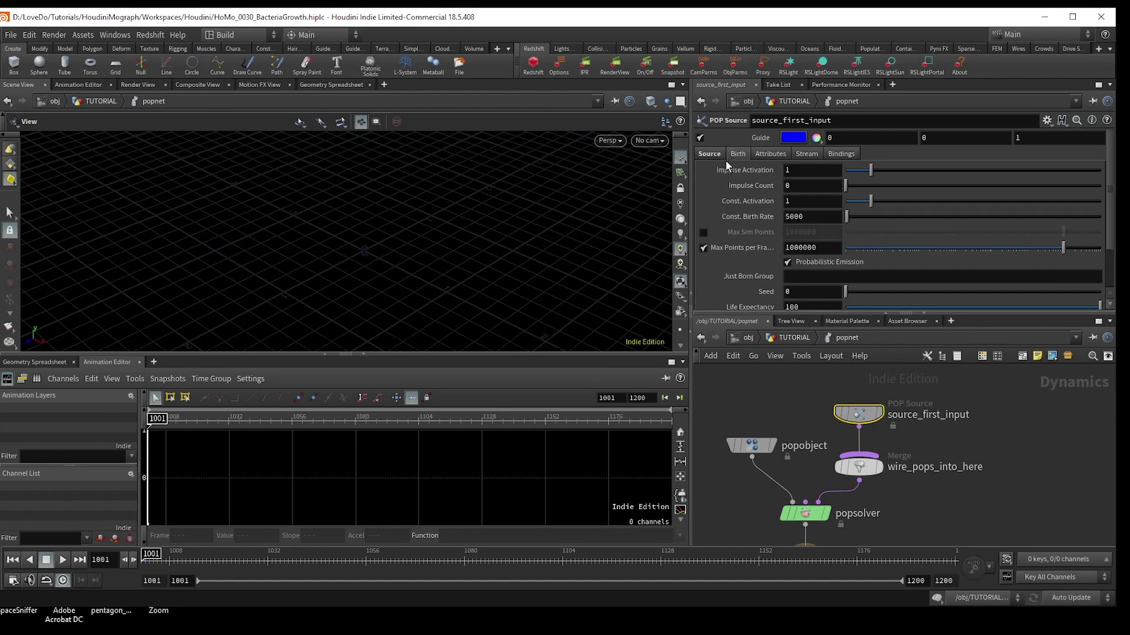
{"action": "left_click_drag", "start_coordinate": [860, 201], "coordinate": [836, 220]}
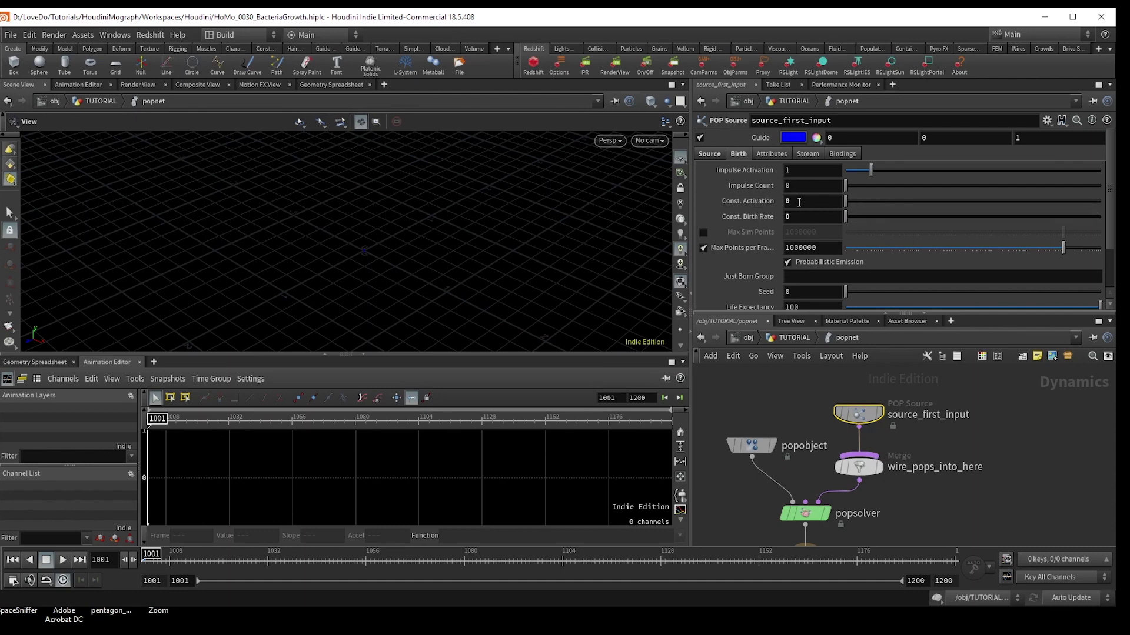
{"action": "left_click", "coordinate": [796, 185]}
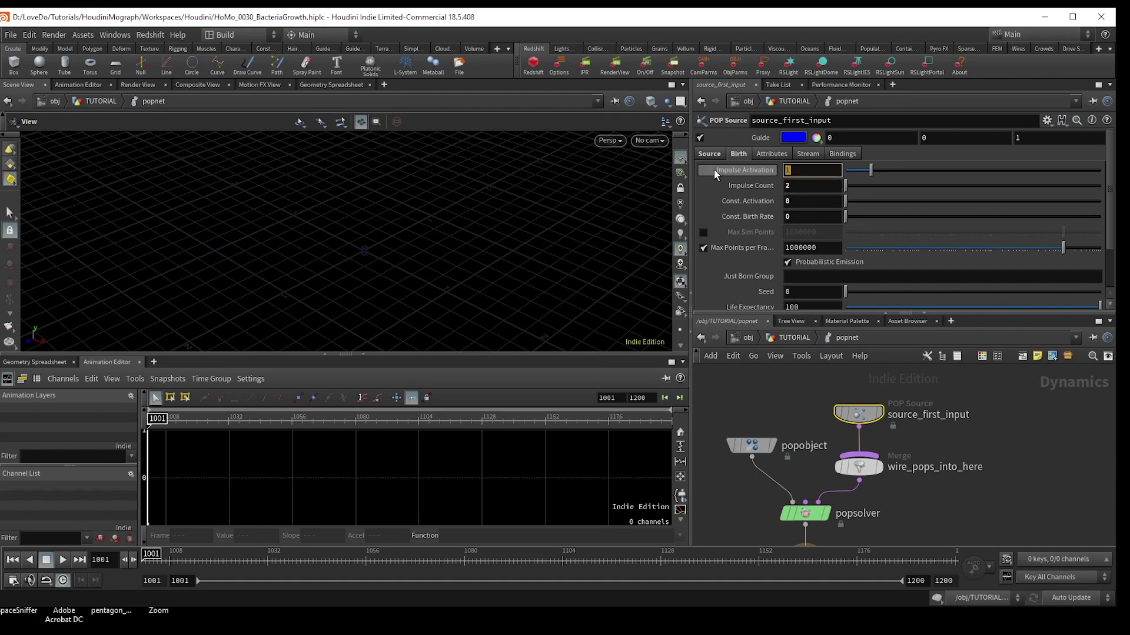
{"action": "type", "text": "$F"}
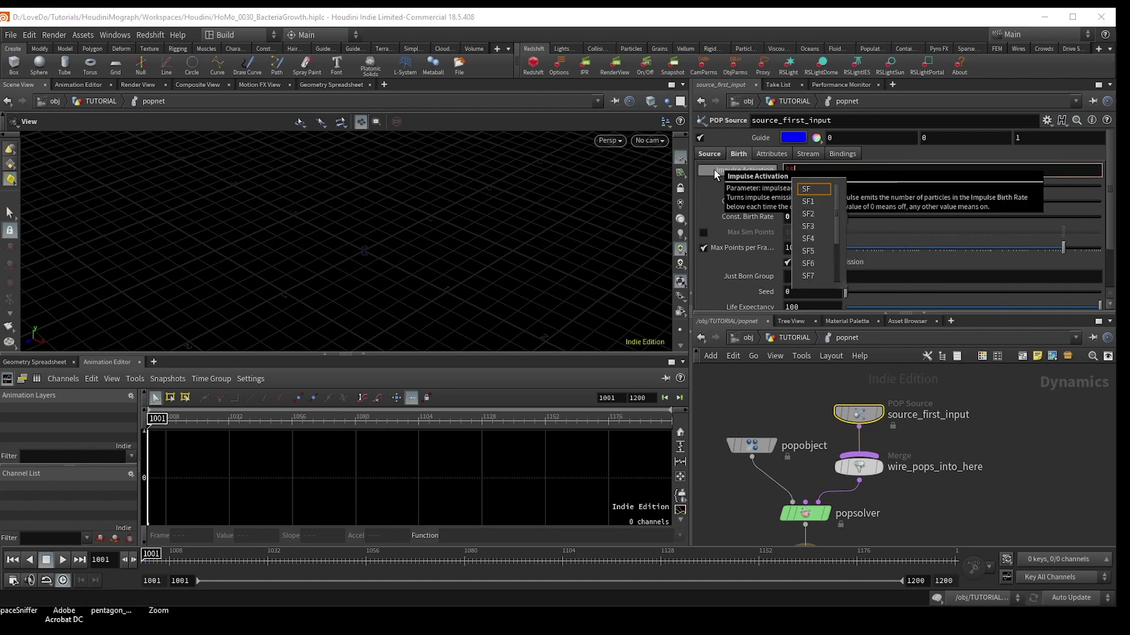
{"action": "type", "text": "F"}
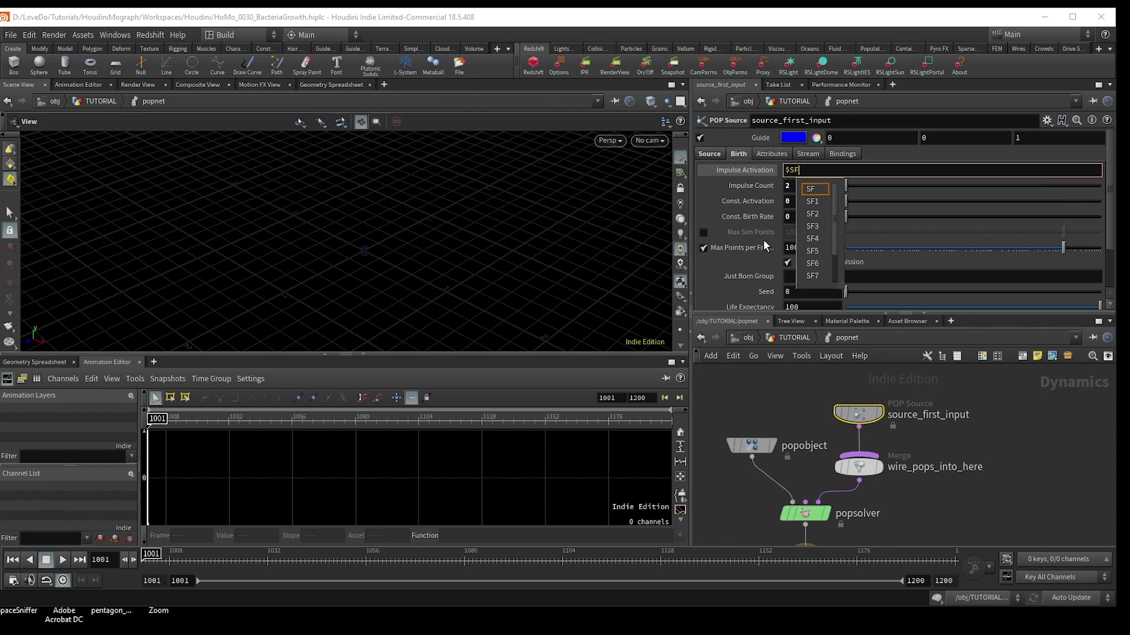
{"action": "type", "text": "==1"}
{"action": "key", "text": "Return"}
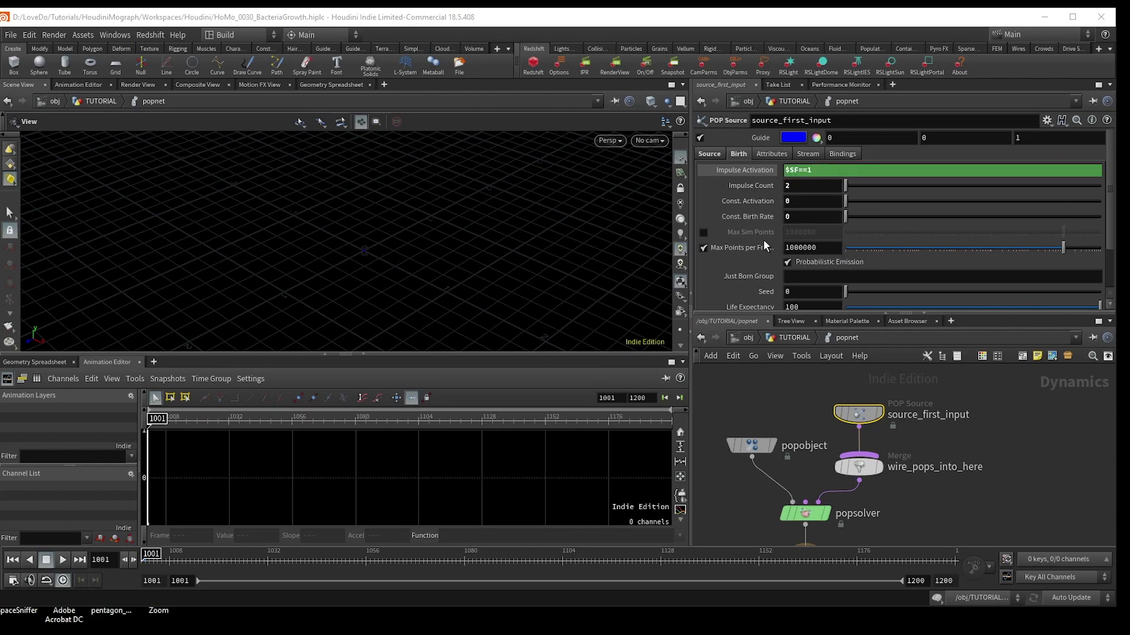
- Play the simulation with point display turned on in the viewport and return to frame 1001
{"action": "left_click", "coordinate": [61, 561]}
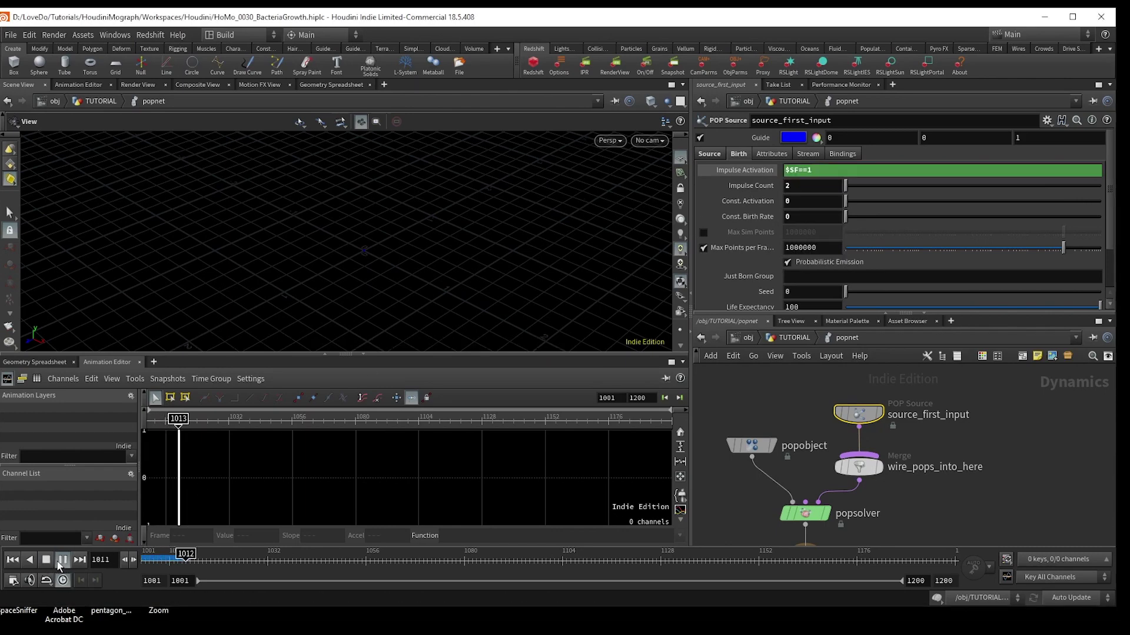
{"action": "left_click", "coordinate": [682, 334]}
{"action": "left_click_drag", "start_coordinate": [411, 222], "coordinate": [462, 230]}
{"action": "left_click_drag", "start_coordinate": [176, 558], "coordinate": [110, 568]}
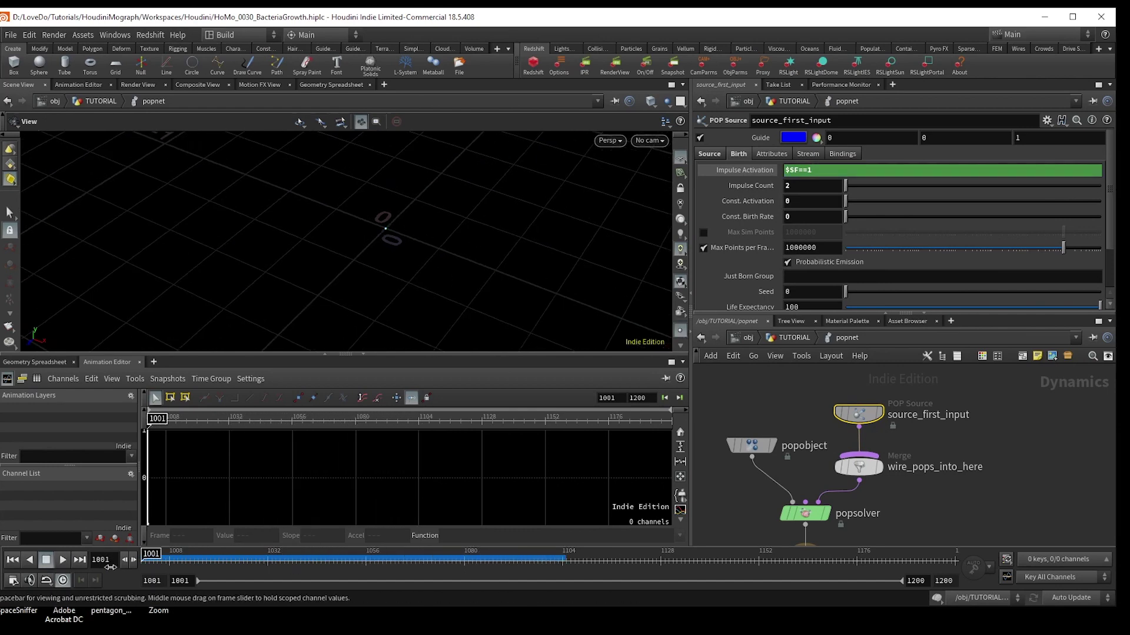
- Switch the POP Source's Initial Velocity to Set initial velocity with a Variance of 0.05 on all axes, and play the simulation to check it
{"action": "scroll", "coordinate": [882, 490], "scroll_direction": "down", "scroll_amount": 2}
{"action": "left_click_drag", "start_coordinate": [865, 446], "coordinate": [865, 422]}
{"action": "left_click", "coordinate": [771, 152]}
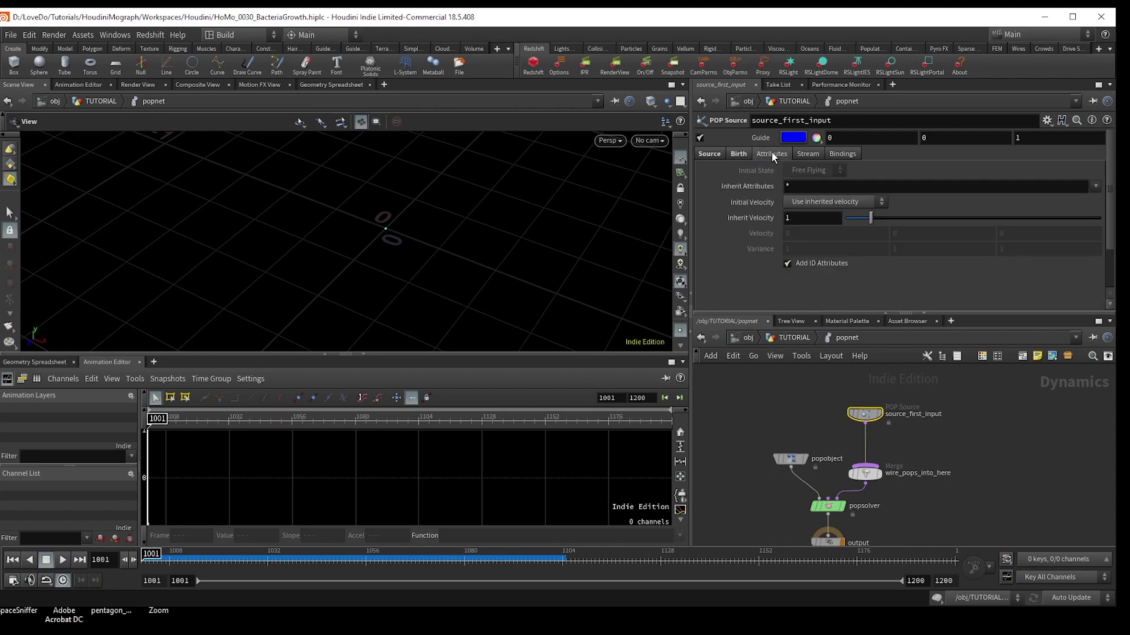
{"action": "left_click", "coordinate": [811, 203]}
{"action": "left_click", "coordinate": [811, 217]}
{"action": "middle_click_drag", "start_coordinate": [772, 248], "coordinate": [738, 249]}
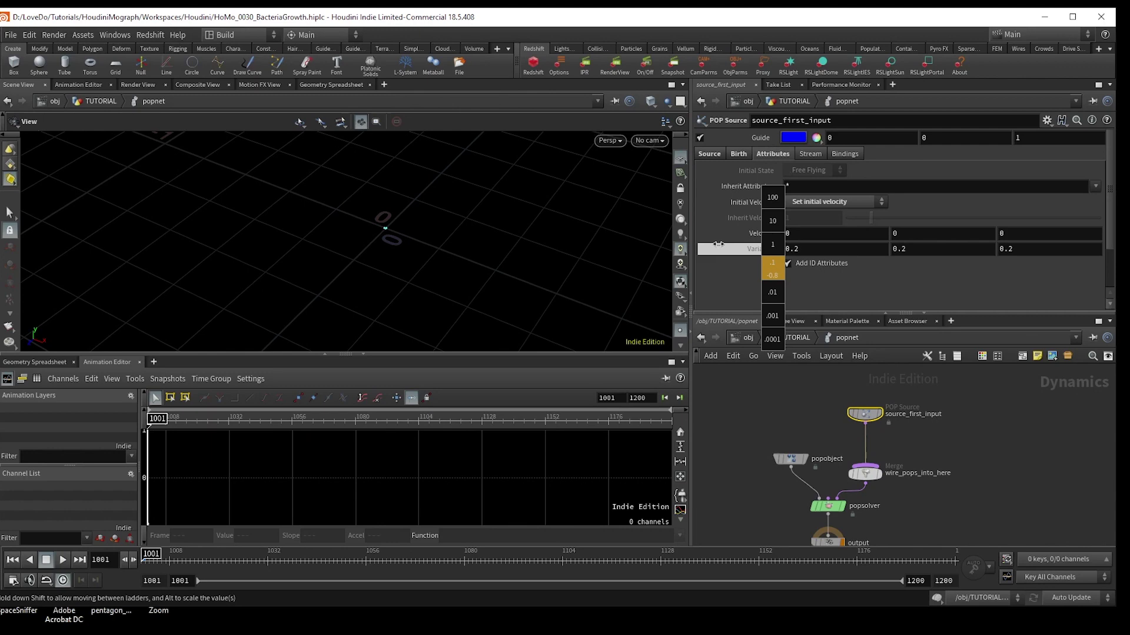
{"action": "middle_click_drag", "start_coordinate": [714, 243], "coordinate": [733, 272]}
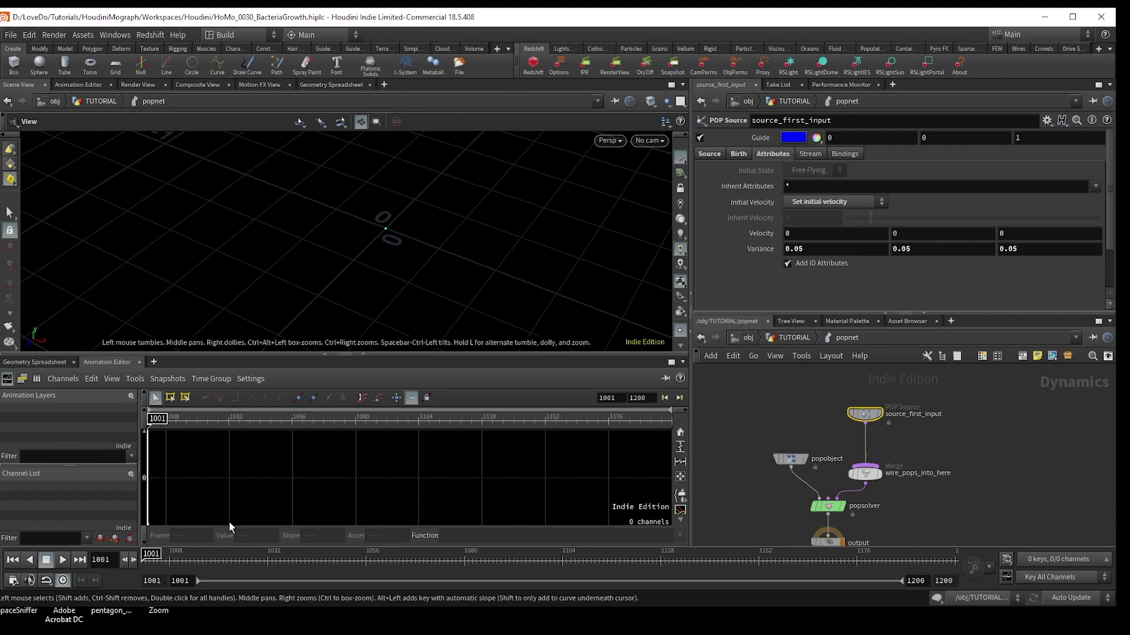
{"action": "left_click", "coordinate": [63, 560]}
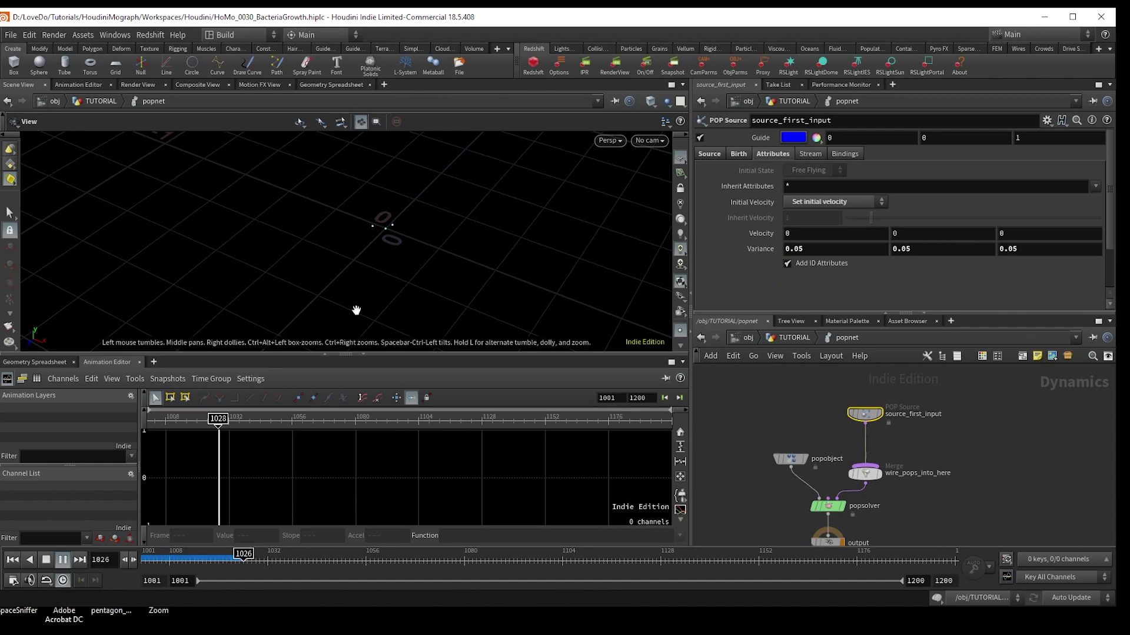
{"action": "left_click", "coordinate": [63, 561]}
- Insert a POP Replicate node between source_first_input and wire_pops_into_here
{"action": "key", "text": "Tab"}
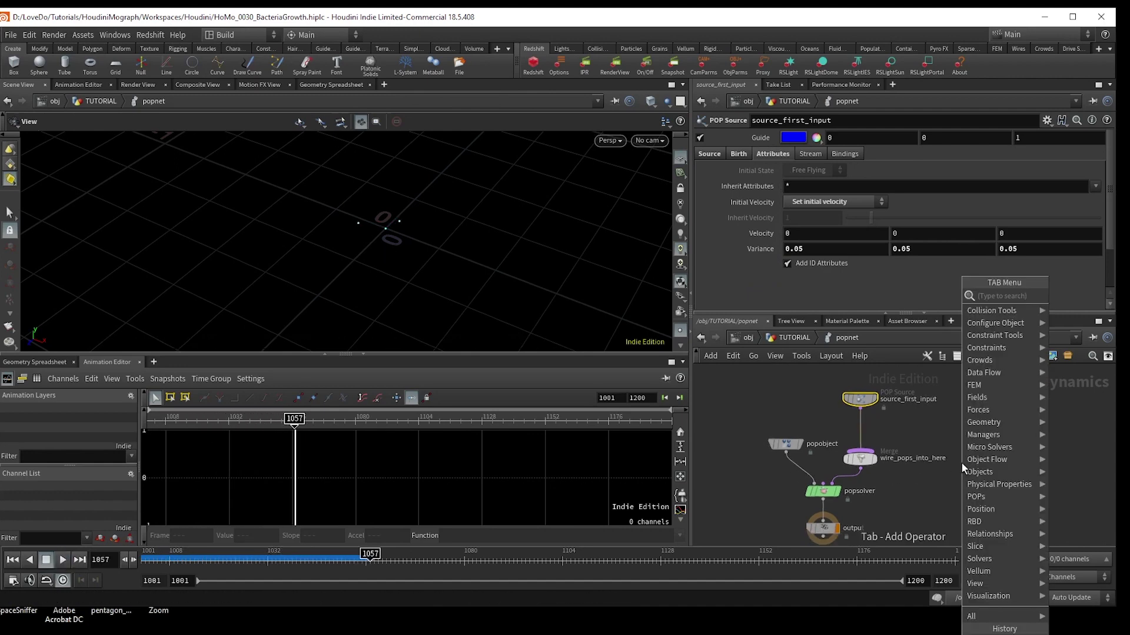
{"action": "type", "text": "poprepl"}
{"action": "key", "text": "Return"}
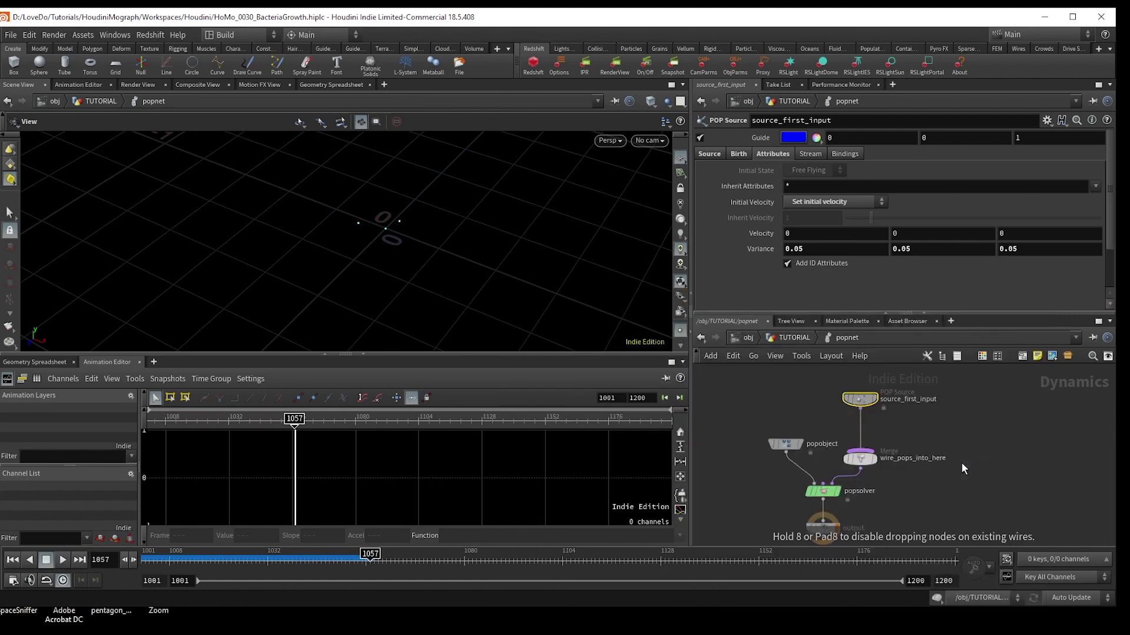
{"action": "left_click", "coordinate": [962, 463]}
{"action": "left_click_drag", "start_coordinate": [962, 464], "coordinate": [860, 436]}
- Set the POP Replicate's Const. Birth Rate and Const. Activation to 0 and its Impulse Count to 2
{"action": "double_click", "coordinate": [821, 230]}
{"action": "type", "text": "00"}
{"action": "key", "text": "Return"}
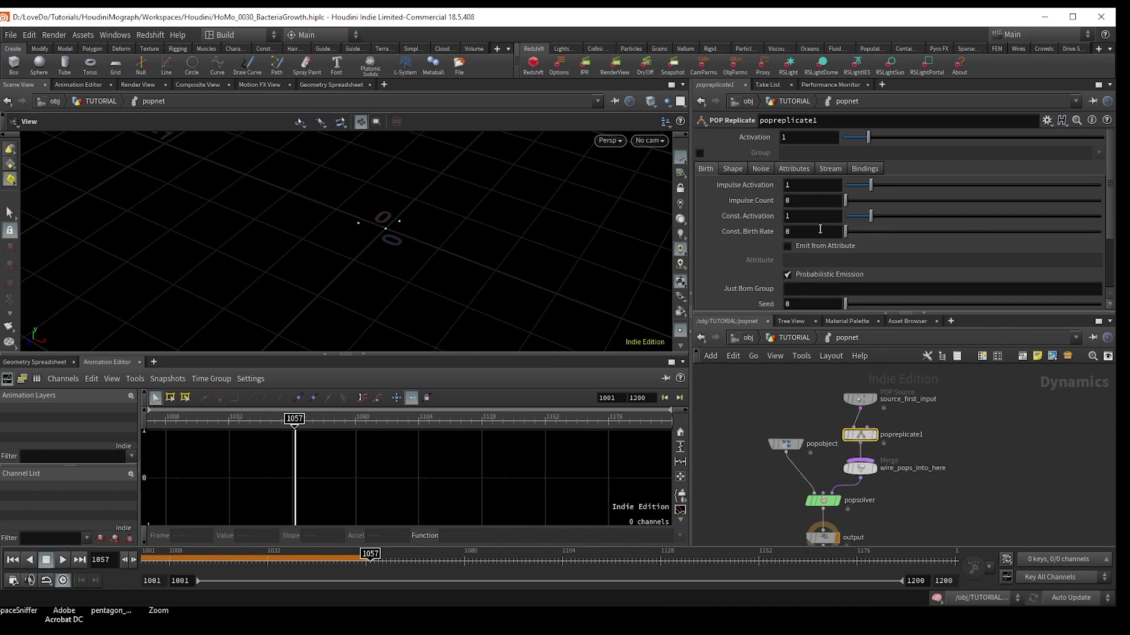
{"action": "double_click", "coordinate": [794, 216]}
{"action": "type", "text": "0"}
{"action": "key", "text": "Return"}
{"action": "type", "text": "2"}
{"action": "key", "text": "Return"}
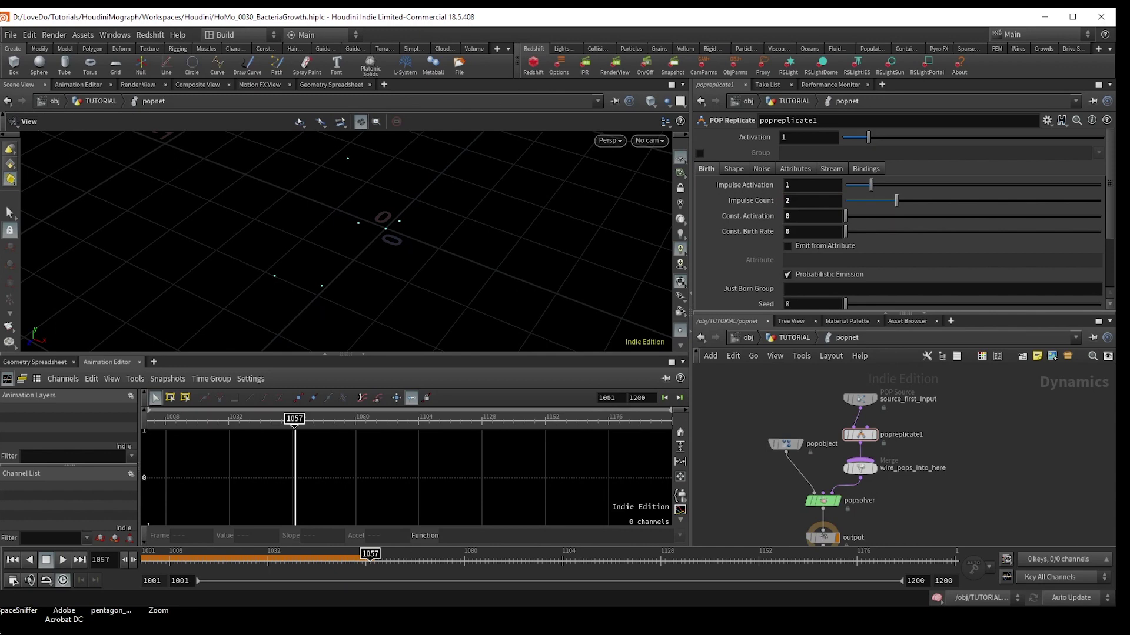
- Return to frame 1001 and change the POP Replicate's Shape to Point
{"action": "left_click", "coordinate": [15, 561]}
{"action": "left_click", "coordinate": [733, 168]}
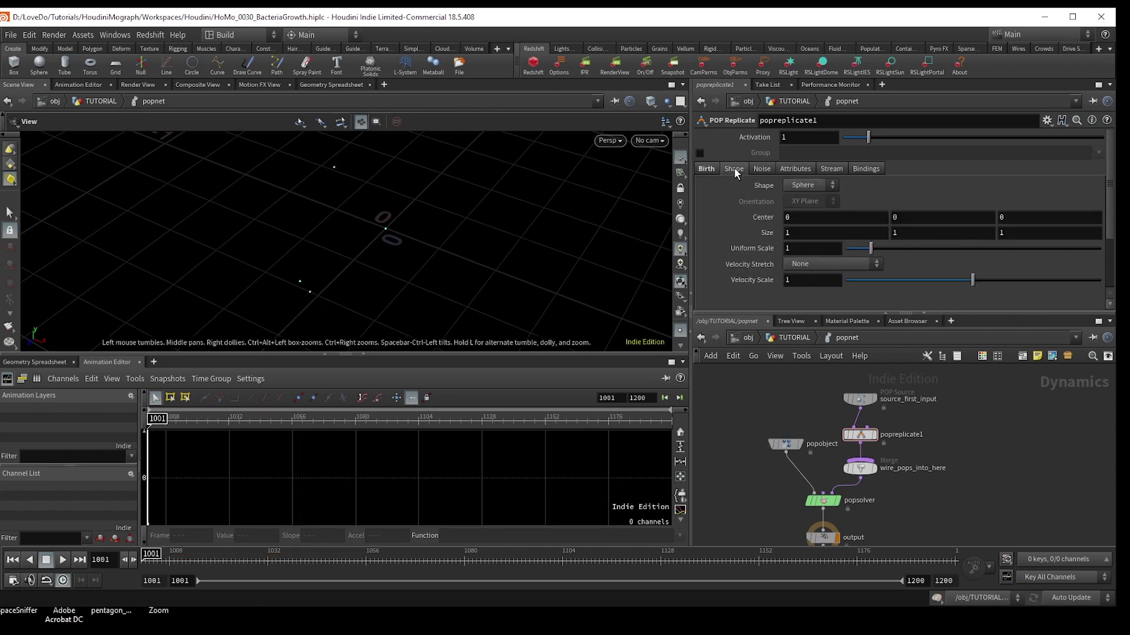
{"action": "left_click", "coordinate": [832, 188]}
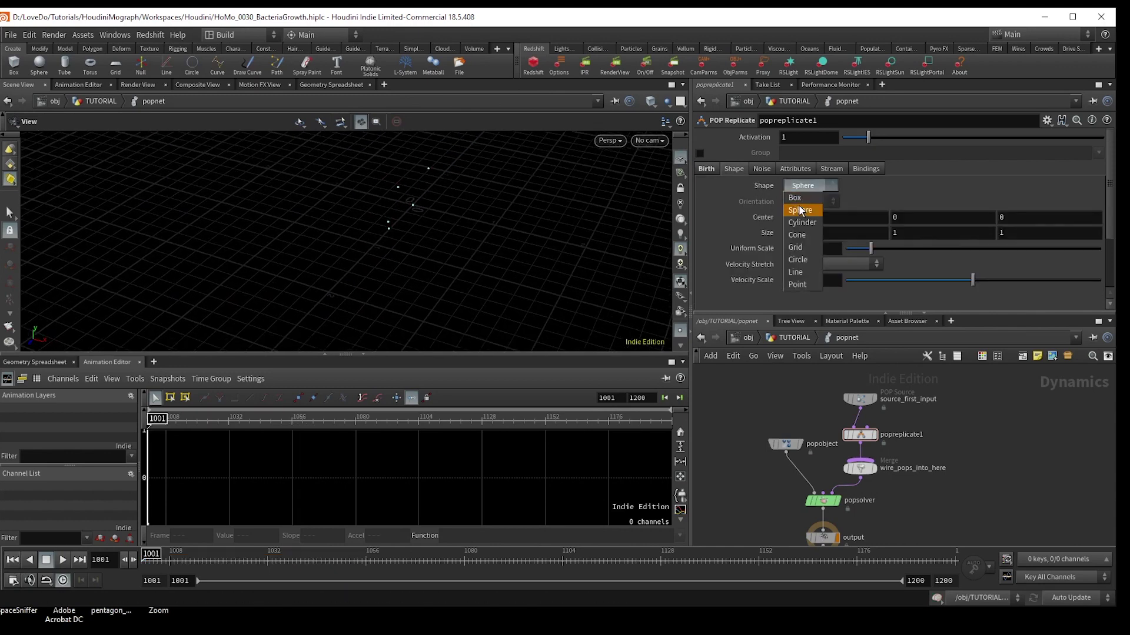
{"action": "left_click", "coordinate": [800, 292]}
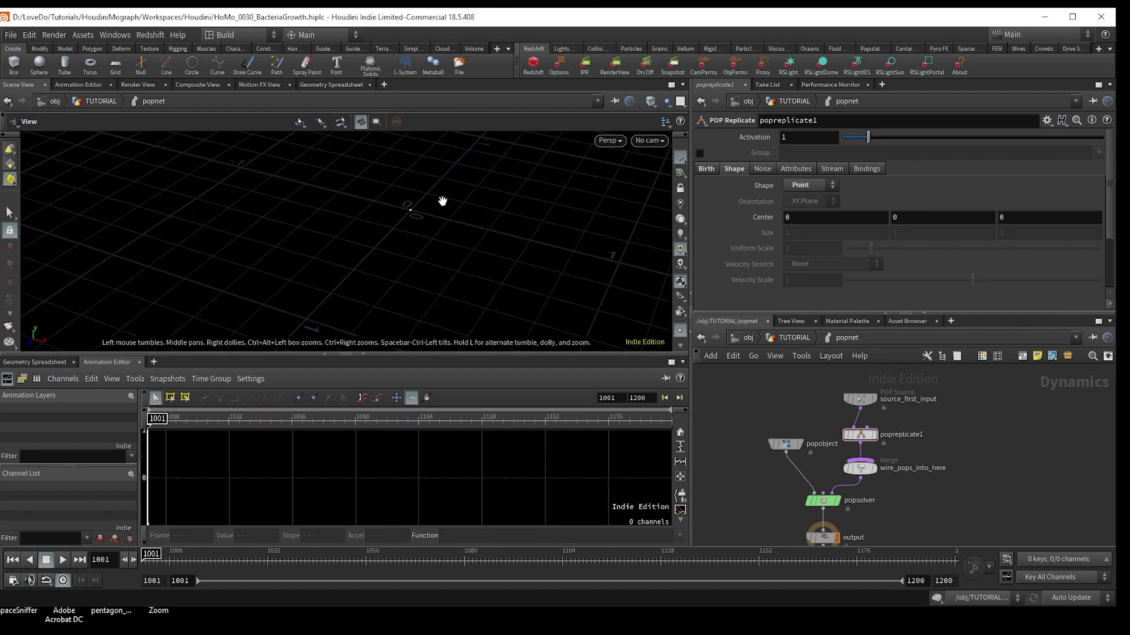
{"action": "left_click_drag", "start_coordinate": [441, 201], "coordinate": [428, 245]}
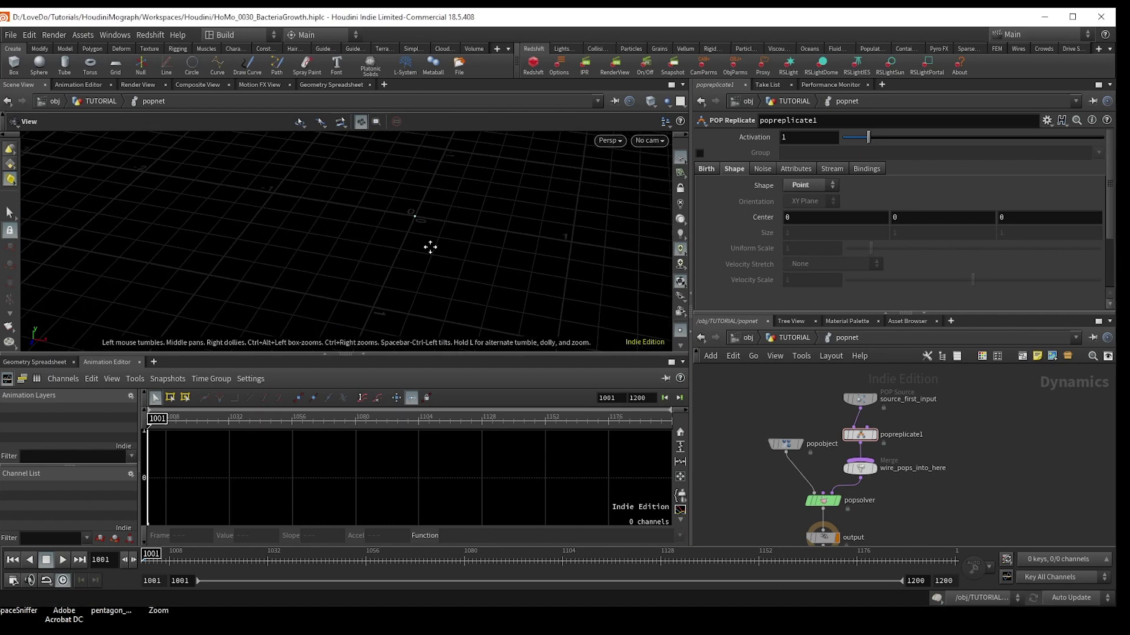
- Set the POP Replicate's Inherit Velocity to 0, Radial Velocity to .1, Initial Velocity to Add to inherited velocity, and Variance to 0.2 on all axes
{"action": "left_click", "coordinate": [808, 169]}
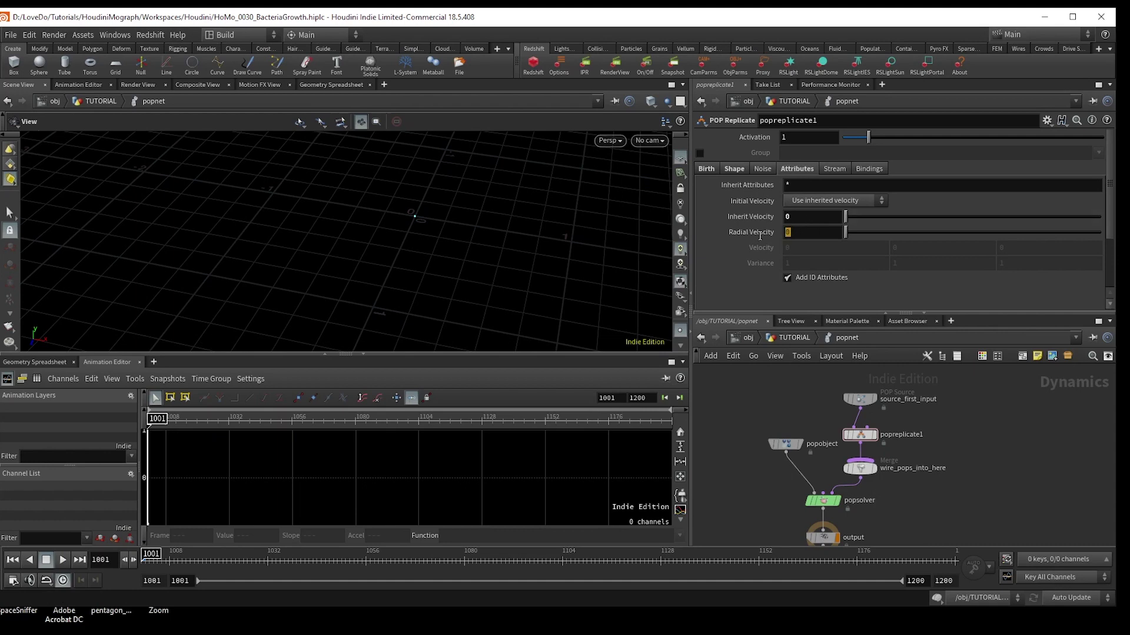
{"action": "left_click", "coordinate": [786, 232]}
{"action": "left_click", "coordinate": [832, 200]}
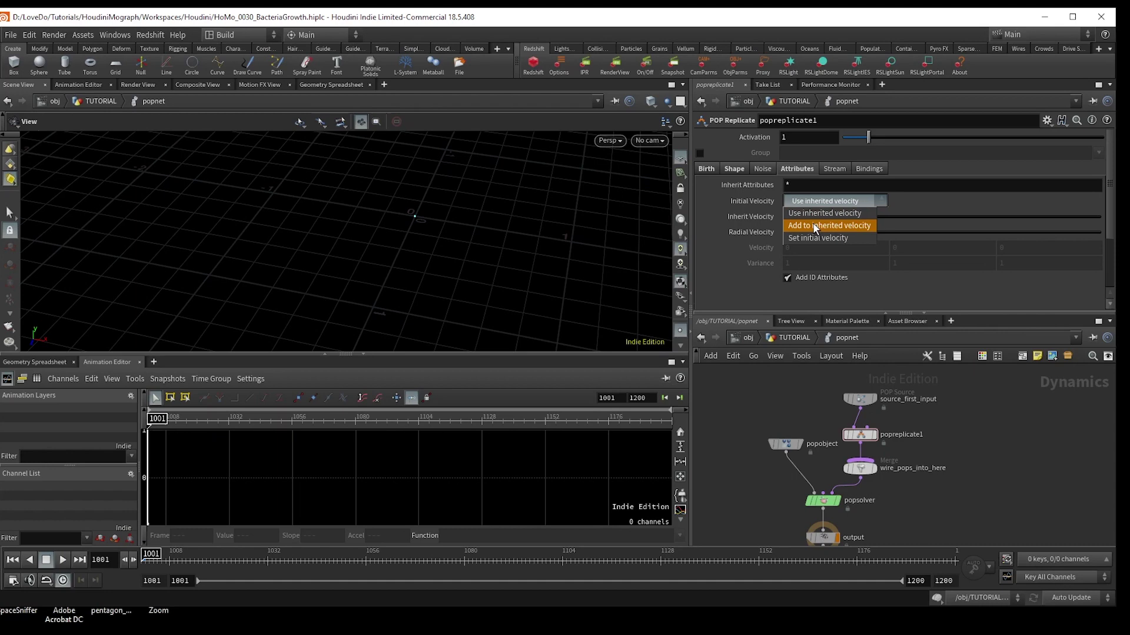
{"action": "left_click", "coordinate": [824, 209]}
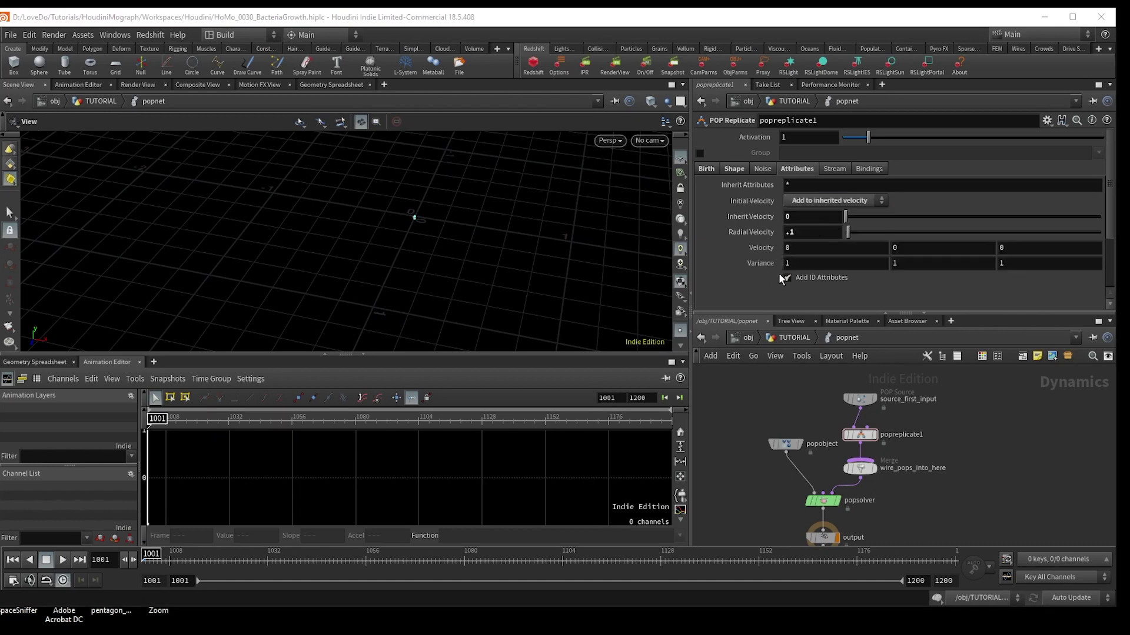
{"action": "middle_click_drag", "start_coordinate": [773, 266], "coordinate": [718, 275]}
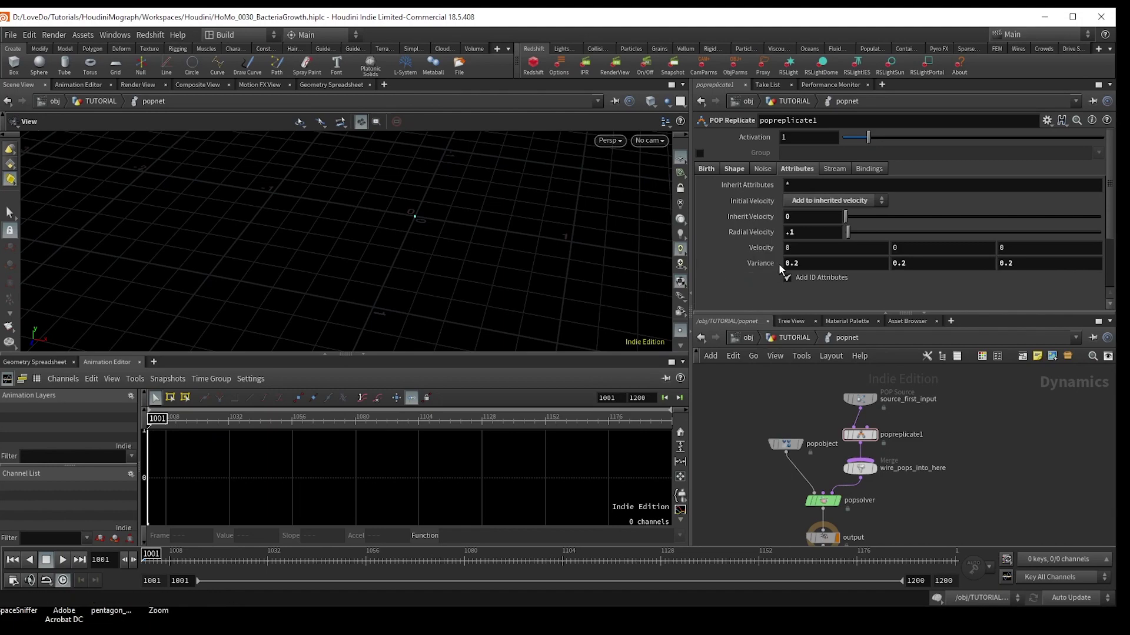
- Play and scrub through the simulation to examine how the particles multiply and spread, ending at frame 1001
{"action": "left_click", "coordinate": [62, 560]}
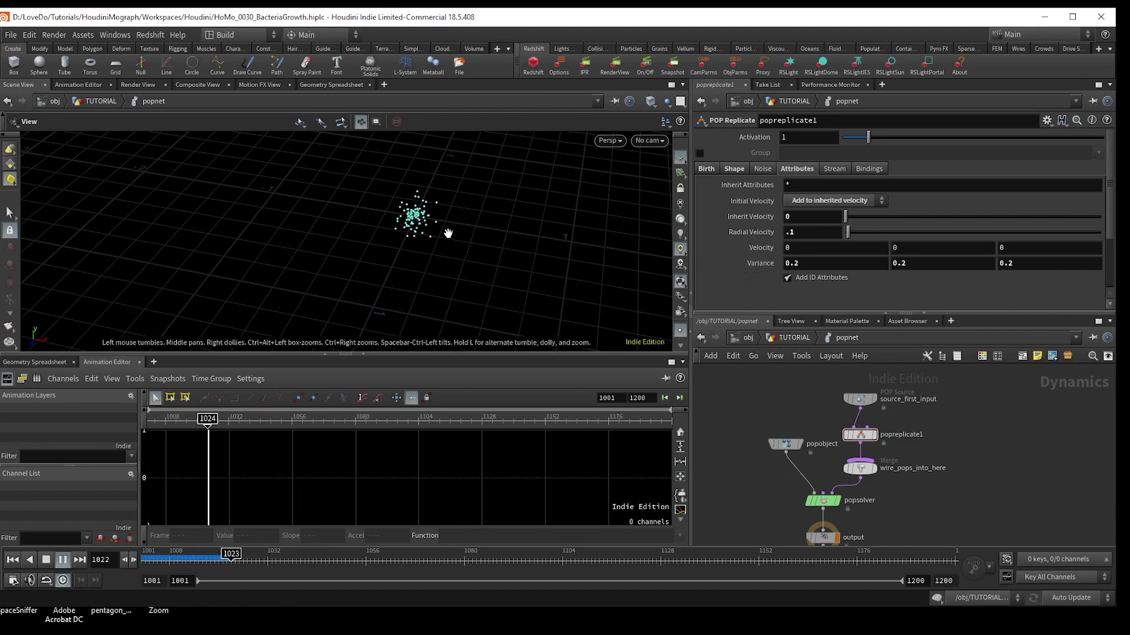
{"action": "left_click_drag", "start_coordinate": [456, 236], "coordinate": [407, 253]}
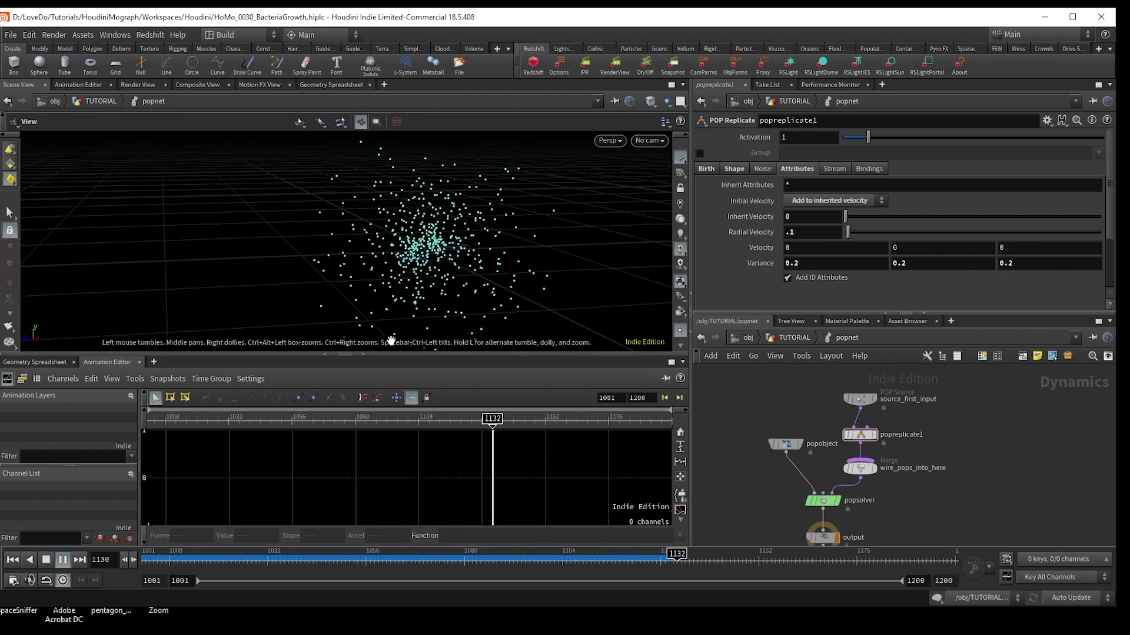
{"action": "left_click", "coordinate": [63, 561]}
{"action": "left_click_drag", "start_coordinate": [165, 563], "coordinate": [628, 559]}
{"action": "mouse_move", "coordinate": [154, 560]}
{"action": "left_mouse_down"}
{"action": "mouse_move", "coordinate": [850, 560]}
{"action": "mouse_move", "coordinate": [150, 561]}
{"action": "left_mouse_up"}
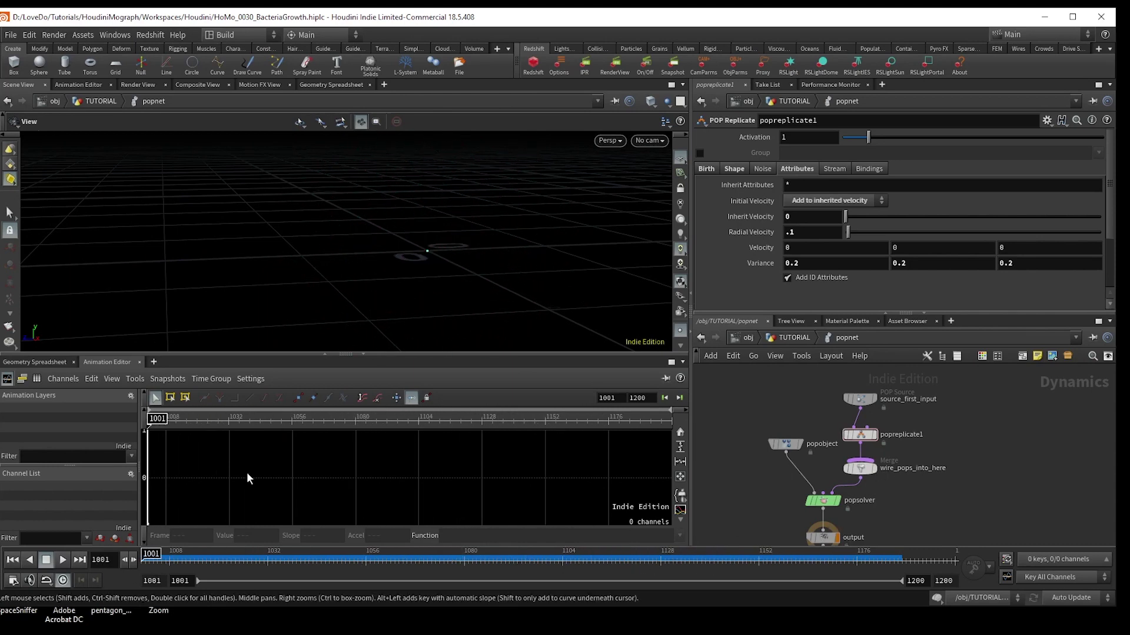
- Set the POP Replicate's Stream Name to leader
{"action": "left_click", "coordinate": [833, 169]}
{"action": "left_click_drag", "start_coordinate": [814, 185], "coordinate": [744, 192]}
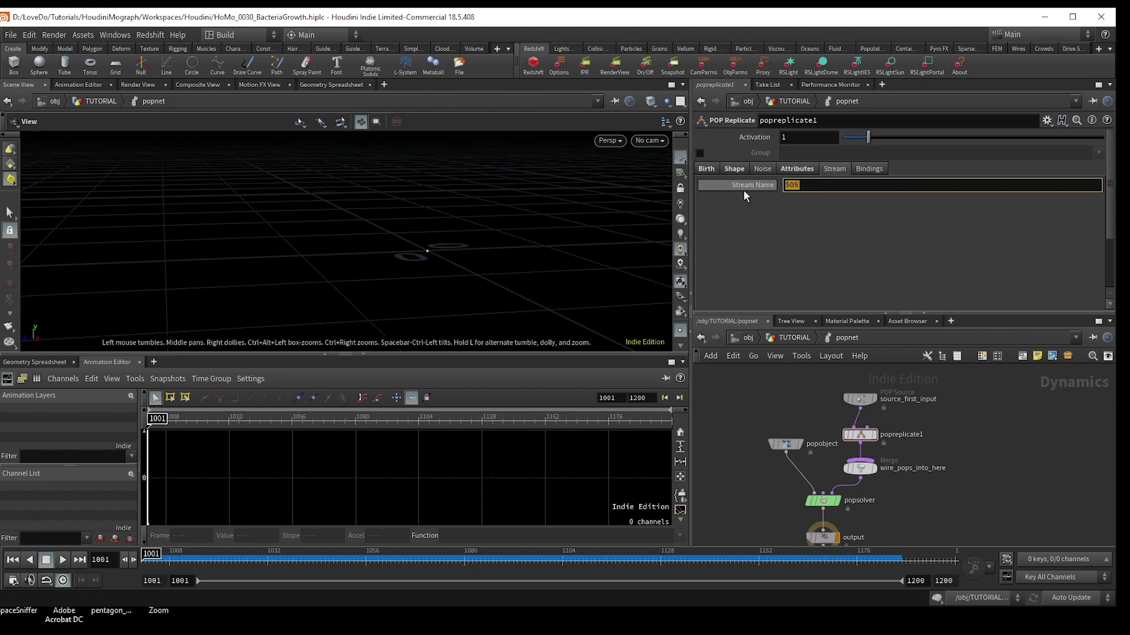
{"action": "type", "text": "leader"}
{"action": "key", "text": "Return"}
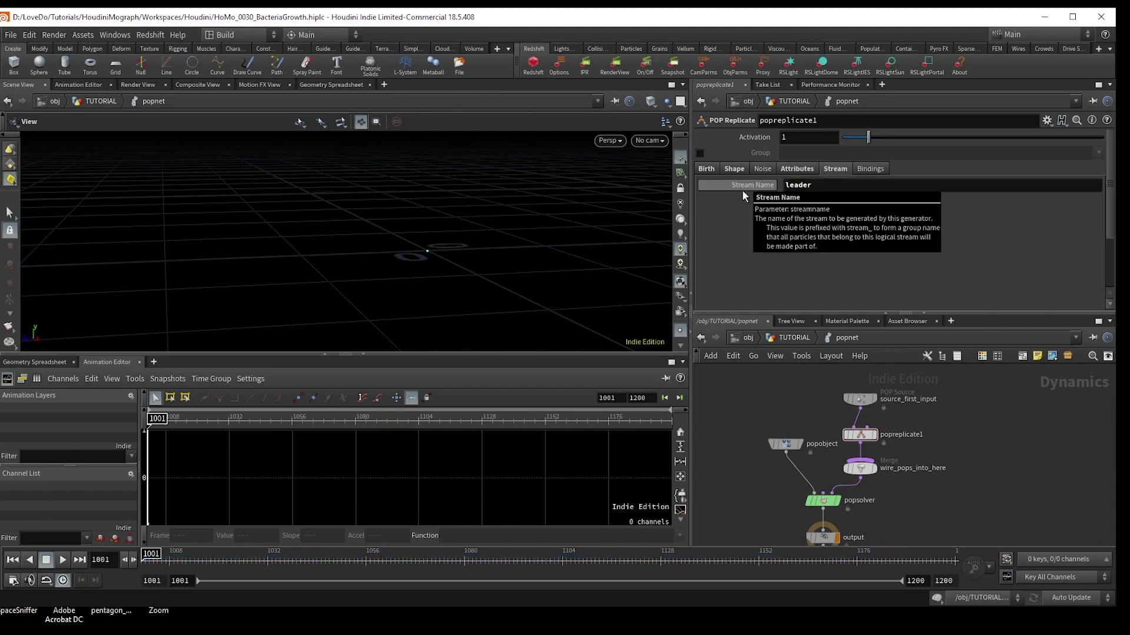
- Set the Stream Name of the source_first_input POP Source to leader
{"action": "left_click", "coordinate": [860, 399]}
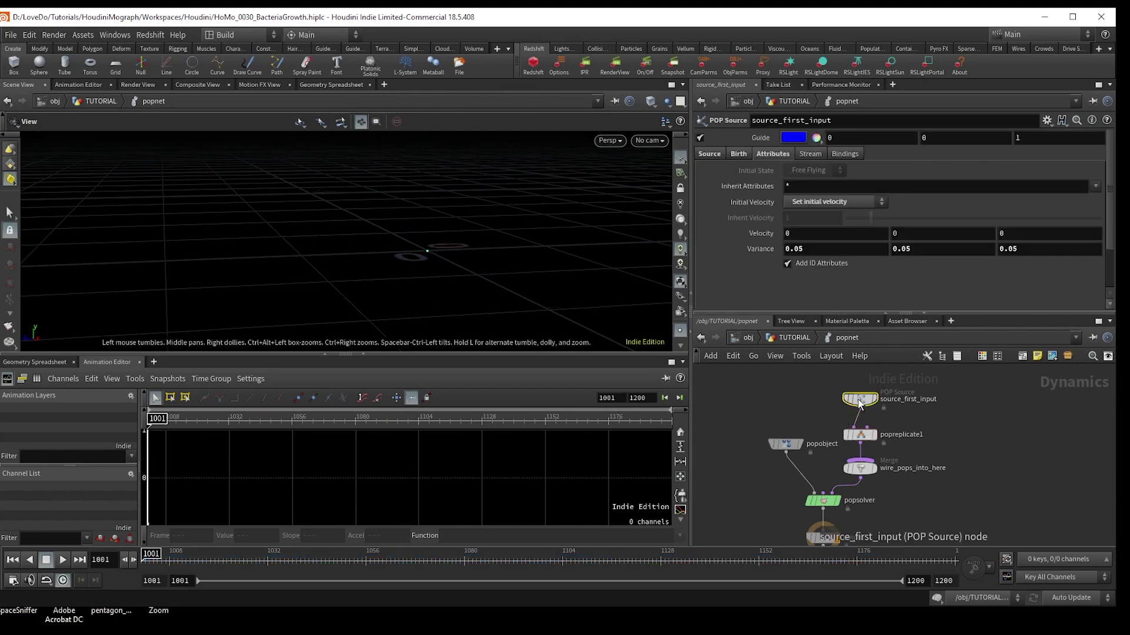
{"action": "left_click", "coordinate": [801, 152]}
{"action": "left_click_drag", "start_coordinate": [806, 175], "coordinate": [709, 181]}
{"action": "type", "text": "leader"}
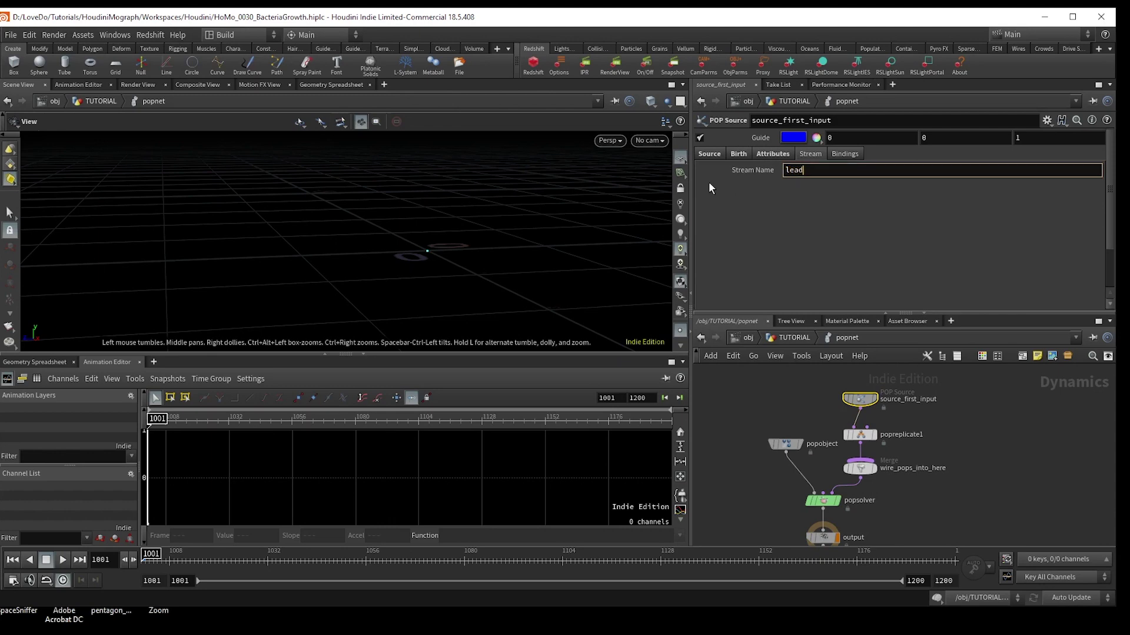
{"action": "key", "text": "Return"}
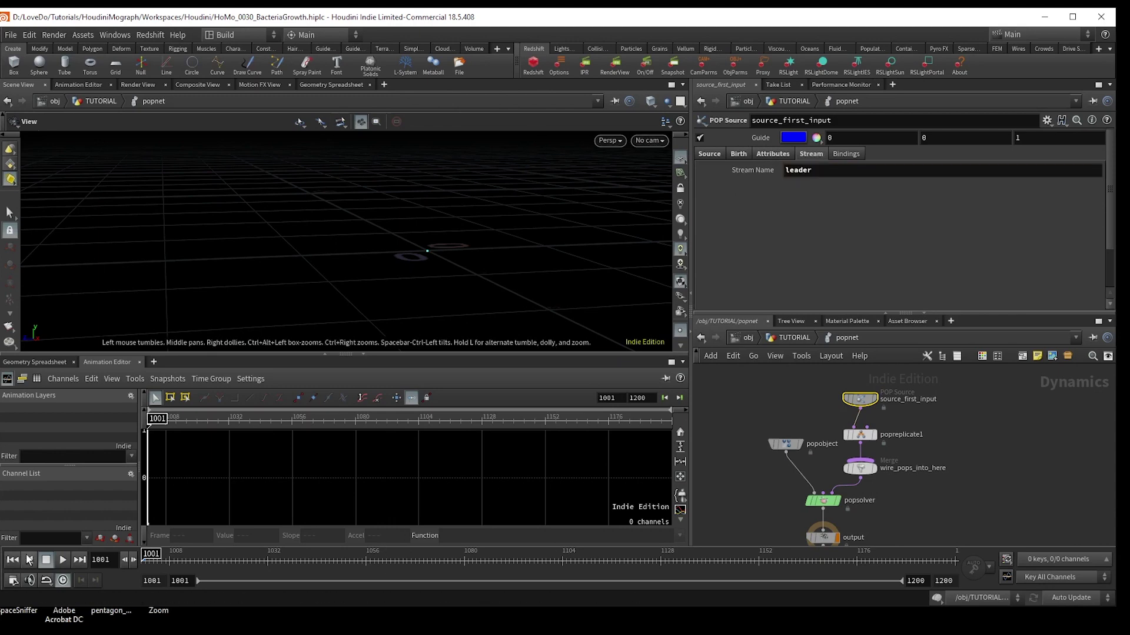
- Play the simulation, examine the growing particle cluster up close over several frames, and return to frame 1001
{"action": "key", "text": "Up"}
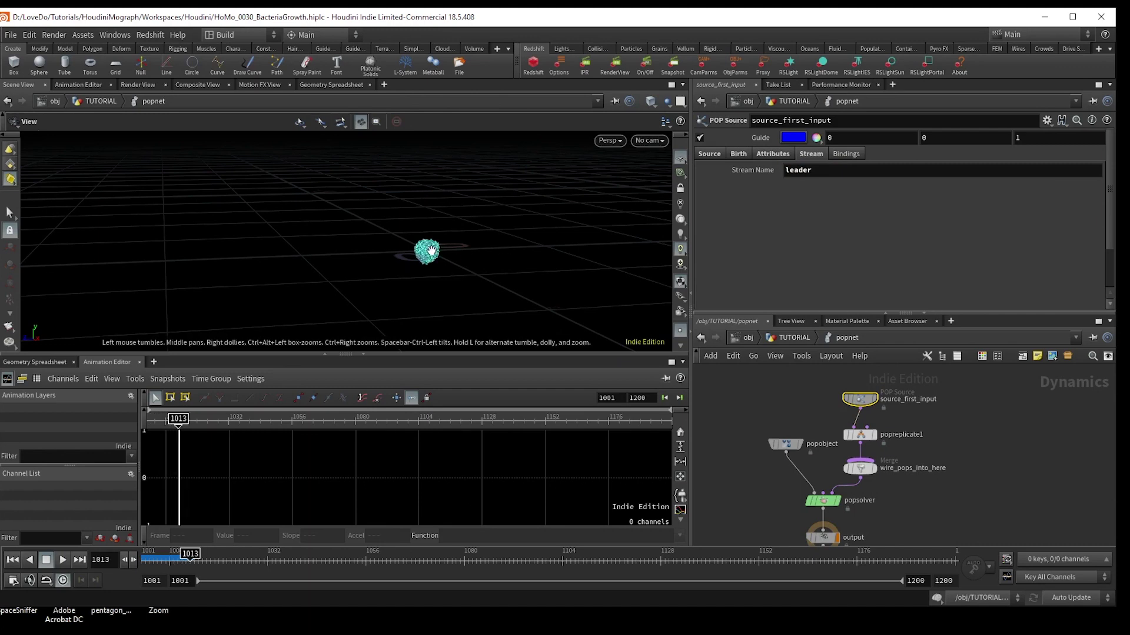
{"action": "left_click_drag", "start_coordinate": [443, 260], "coordinate": [429, 266]}
{"action": "right_click_drag", "start_coordinate": [430, 266], "coordinate": [760, 245]}
{"action": "key", "text": "Left"}
{"action": "key", "text": "Left"}
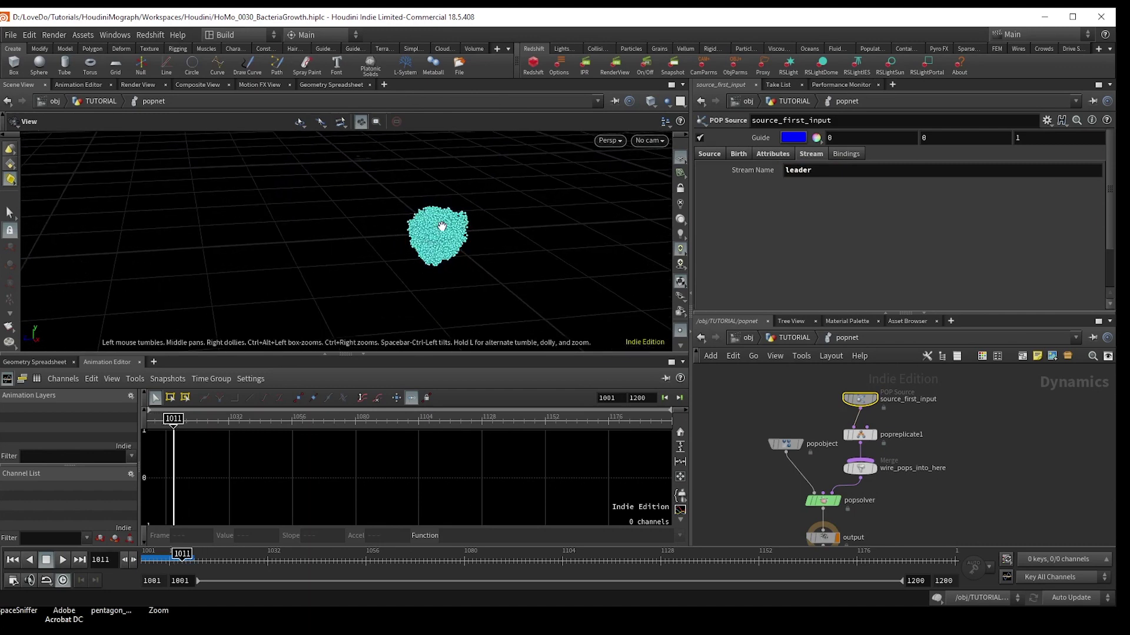
{"action": "key", "text": "Right"}
{"action": "key", "text": "Right"}
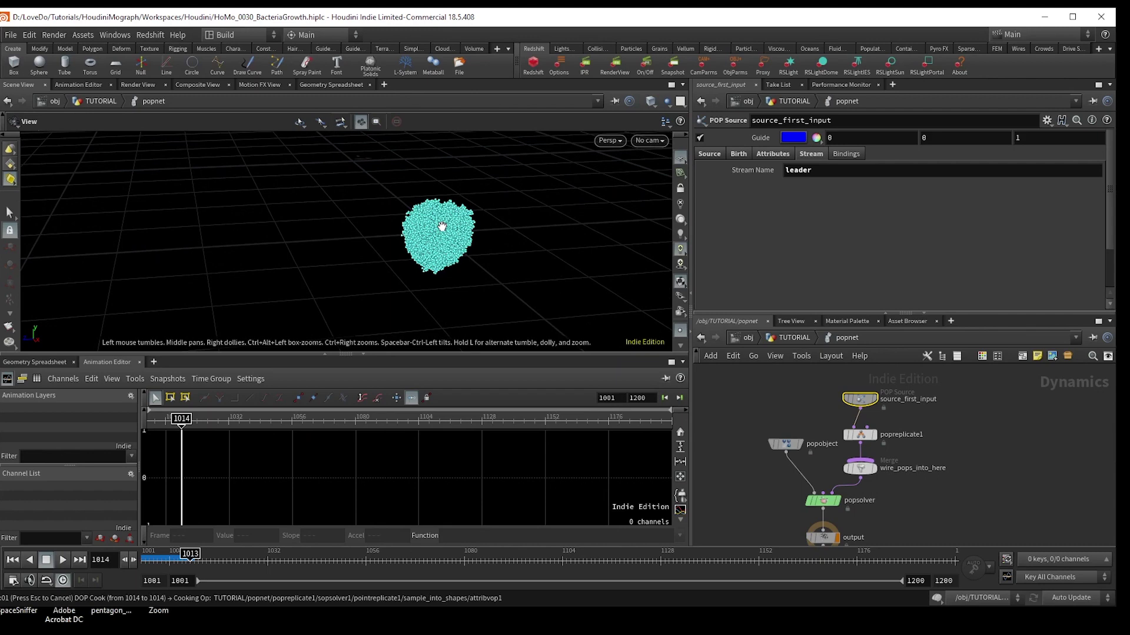
{"action": "left_click", "coordinate": [164, 557]}
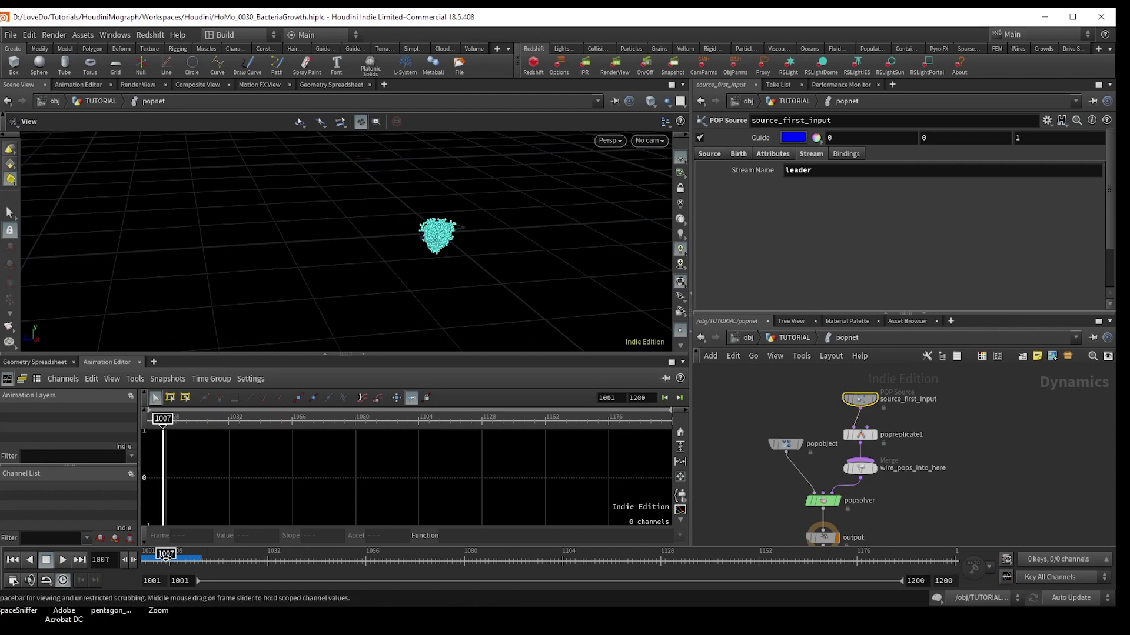
{"action": "left_click_drag", "start_coordinate": [164, 557], "coordinate": [130, 558]}
- Enable Emit from Attribute in the POP Replicate's birth settings
{"action": "scroll", "coordinate": [878, 447], "scroll_direction": "up", "scroll_amount": 1}
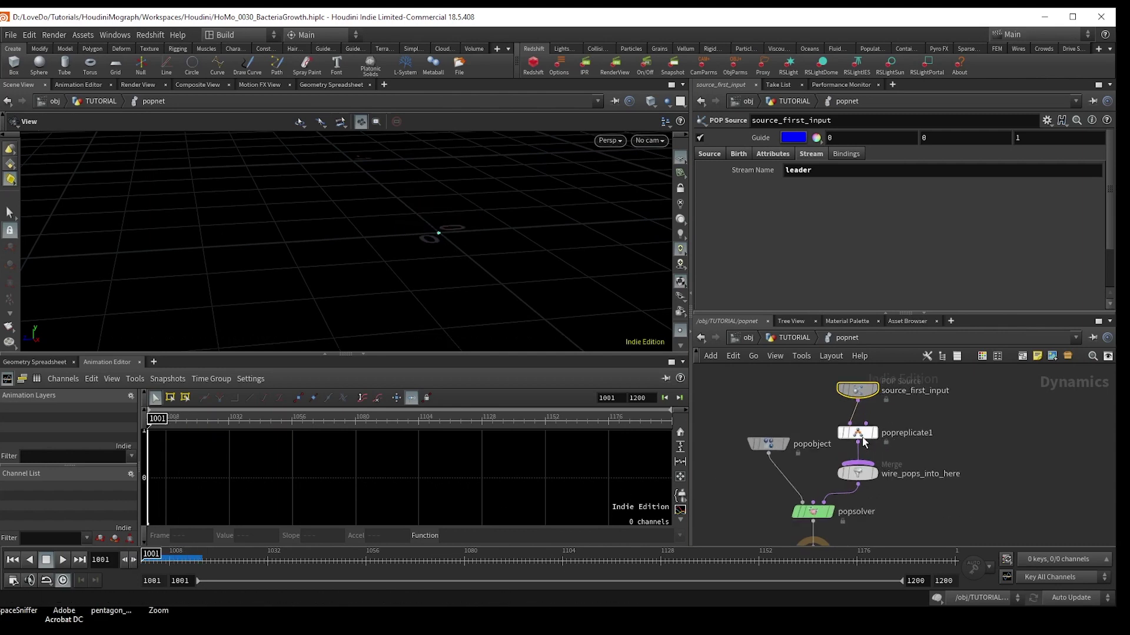
{"action": "left_click", "coordinate": [858, 434]}
{"action": "left_click", "coordinate": [718, 171]}
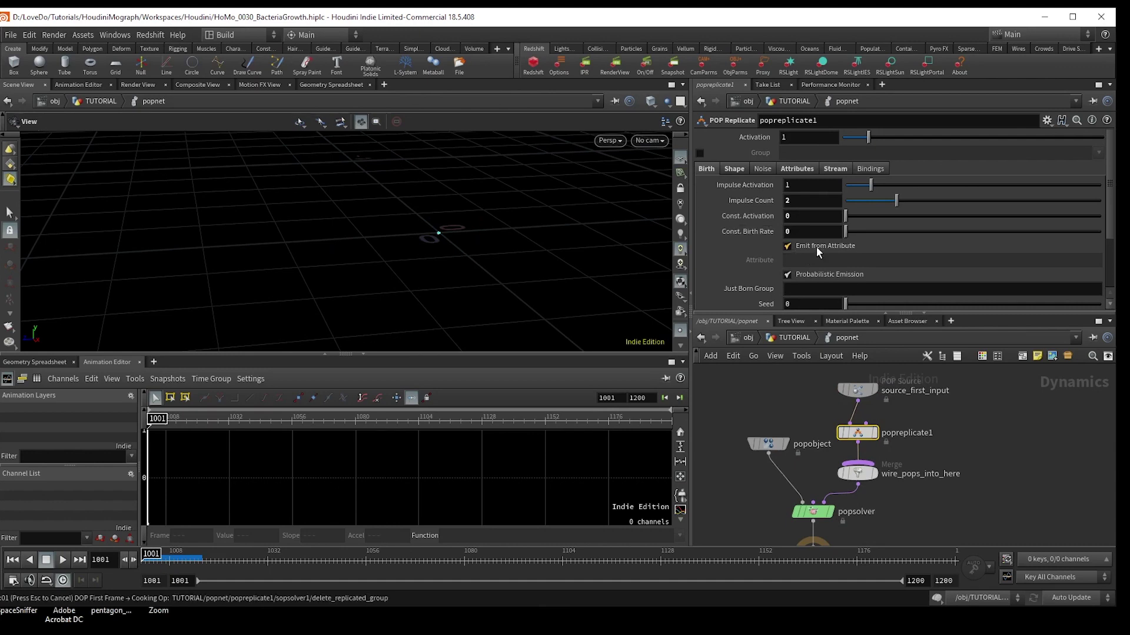
{"action": "left_click", "coordinate": [787, 246]}
- Add a POP VOP node and insert it between source_first_input and the POP Replicate
{"action": "middle_click_drag", "start_coordinate": [940, 431], "coordinate": [914, 467]}
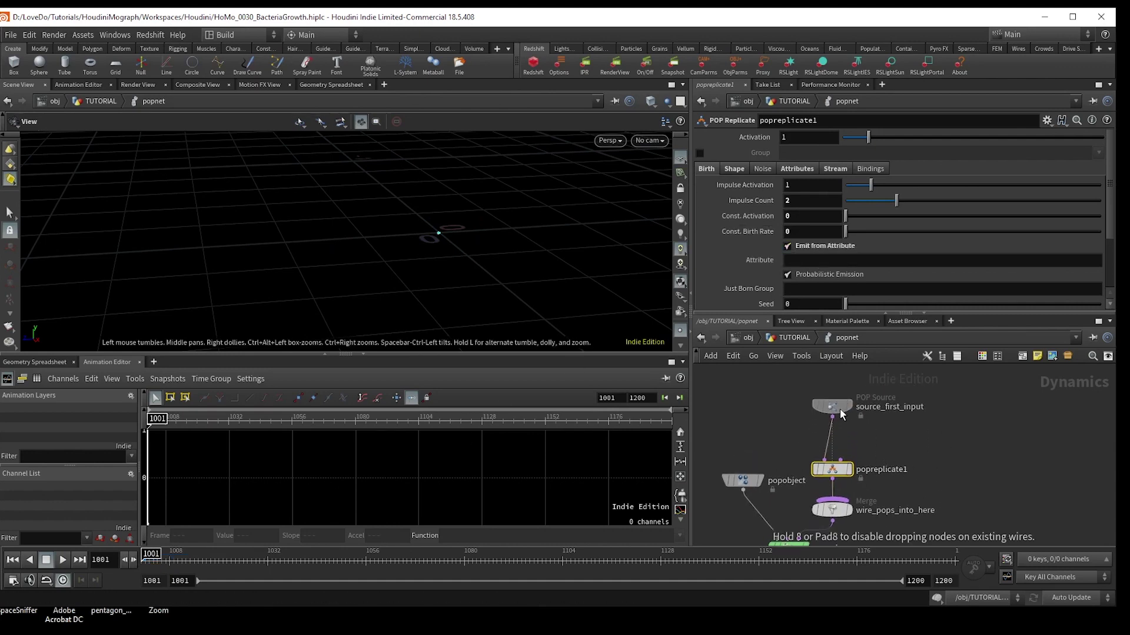
{"action": "key", "text": "Tab"}
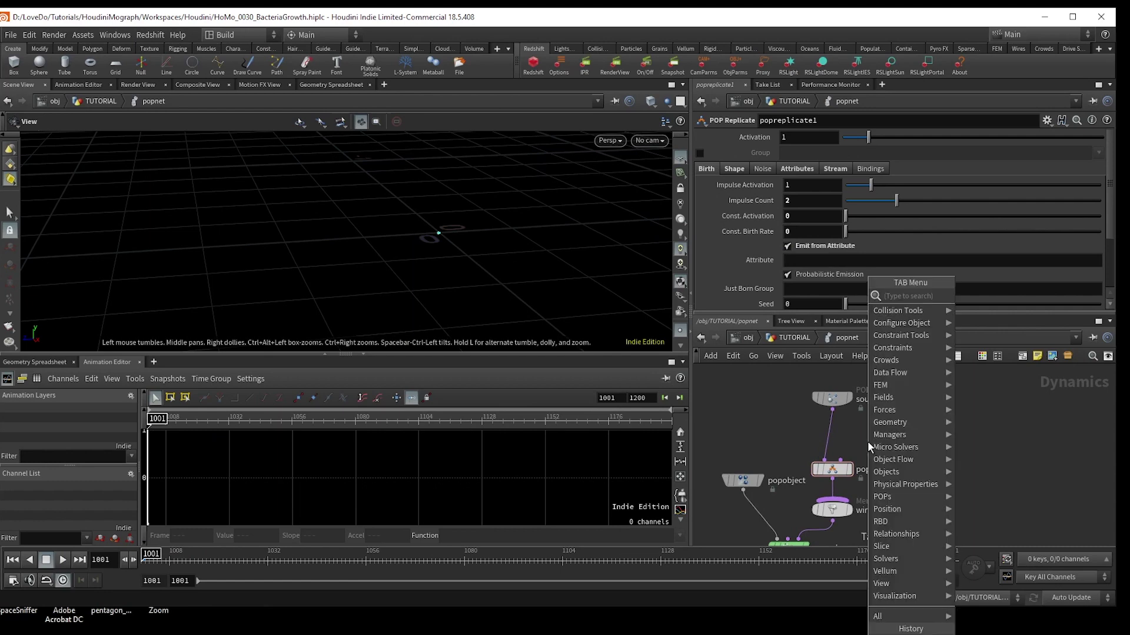
{"action": "type", "text": "popvop"}
{"action": "key", "text": "Return"}
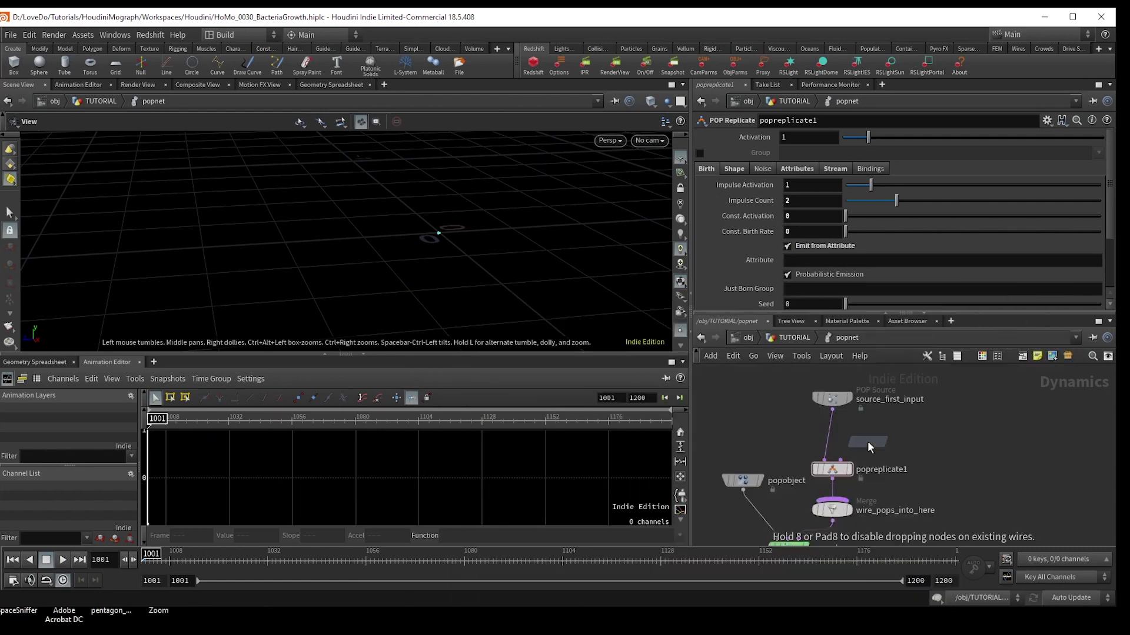
{"action": "left_click", "coordinate": [868, 442]}
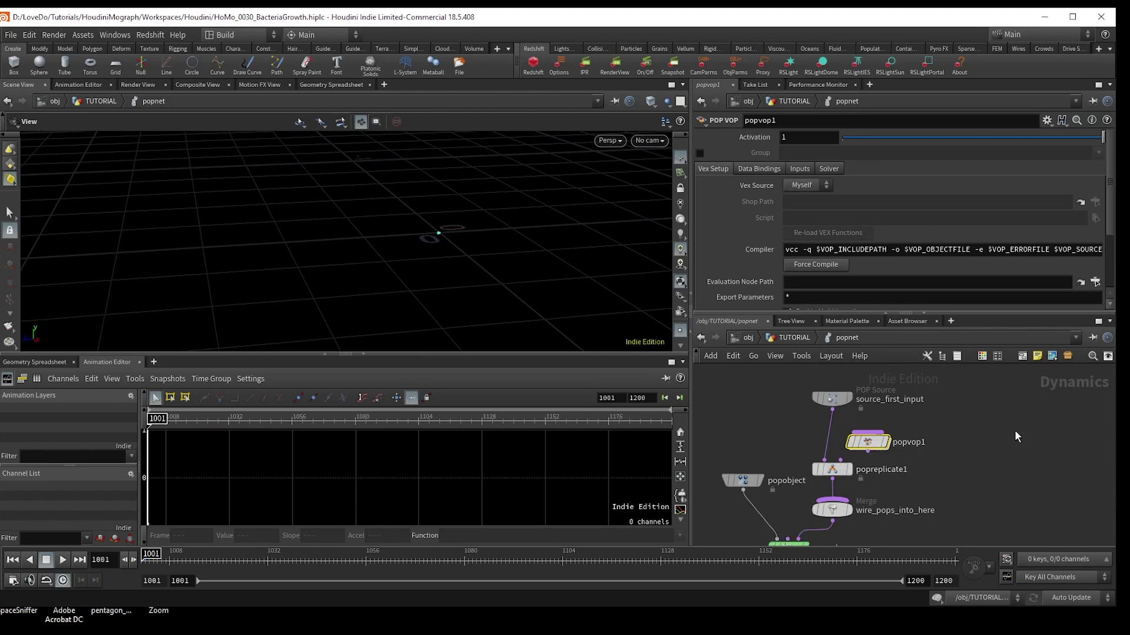
{"action": "scroll", "coordinate": [909, 485], "scroll_direction": "down", "scroll_amount": 3}
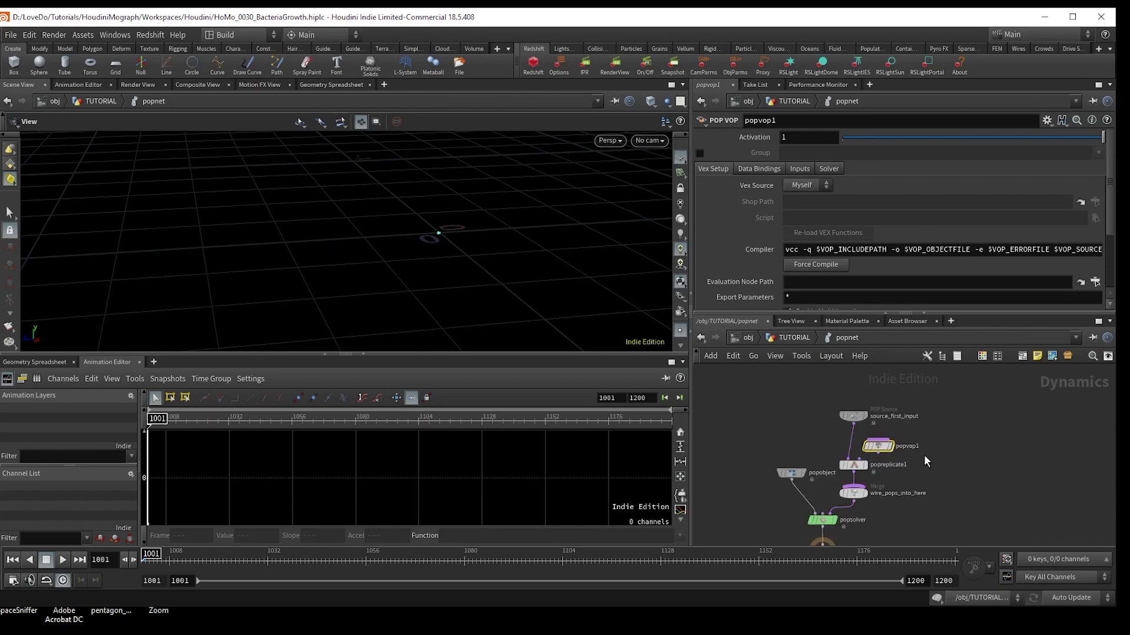
{"action": "left_click_drag", "start_coordinate": [823, 450], "coordinate": [826, 389]}
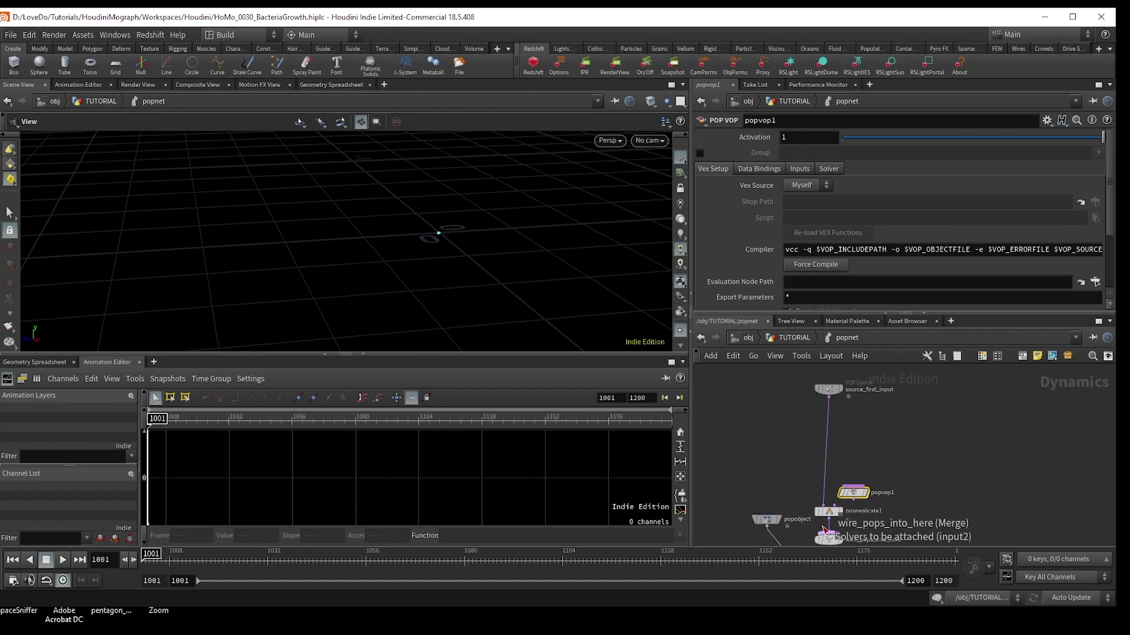
{"action": "left_click_drag", "start_coordinate": [827, 514], "coordinate": [824, 454]}
{"action": "scroll", "coordinate": [845, 435], "scroll_direction": "up", "scroll_amount": 2}
- Inside the POP VOP, add a Parameter node named threshold and place it beside the global parameters node
{"action": "double_click", "coordinate": [825, 454]}
{"action": "key", "text": "Tab"}
{"action": "type", "text": "par"}
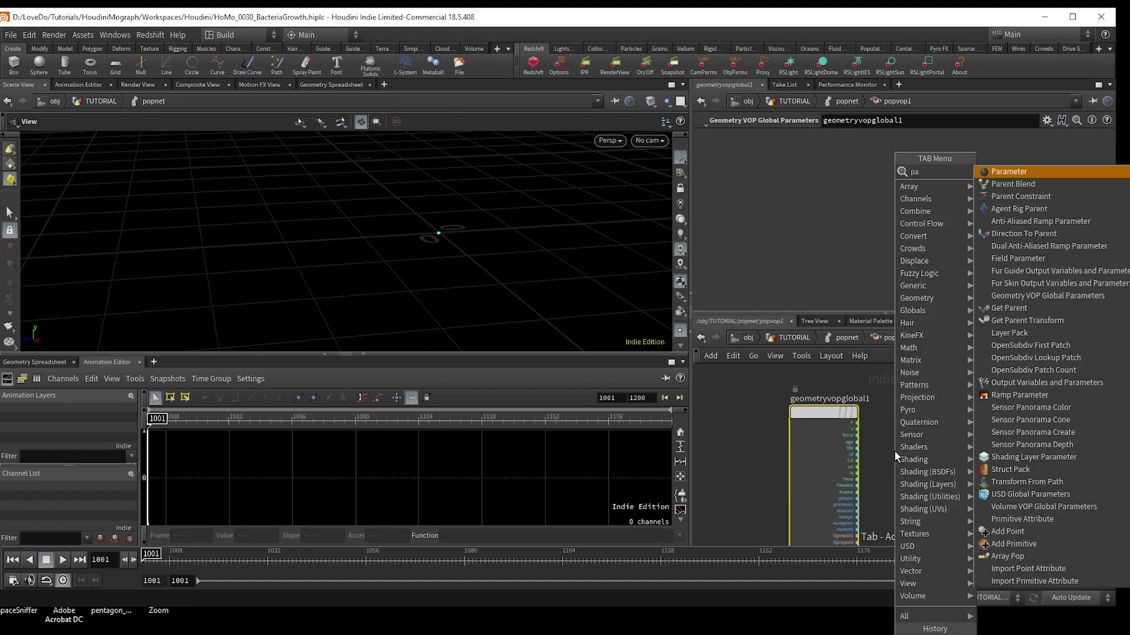
{"action": "key", "text": "Return"}
{"action": "left_click", "coordinate": [895, 452]}
{"action": "left_click_drag", "start_coordinate": [804, 136], "coordinate": [710, 147]}
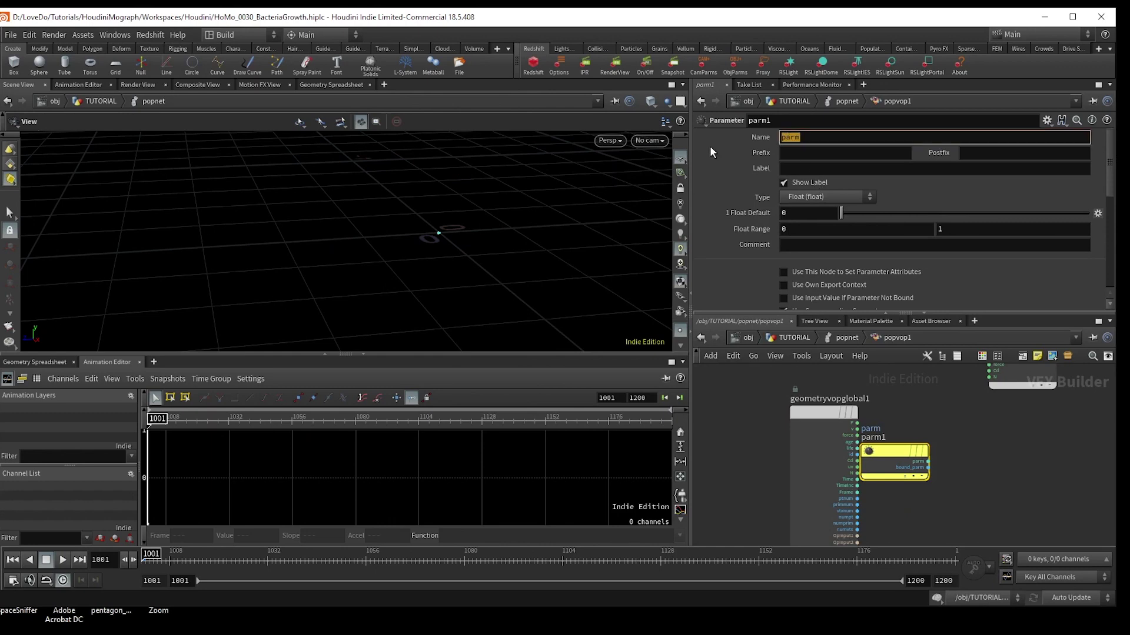
{"action": "type", "text": "threshold"}
{"action": "key", "text": "Return"}
{"action": "left_click_drag", "start_coordinate": [895, 451], "coordinate": [909, 400]}
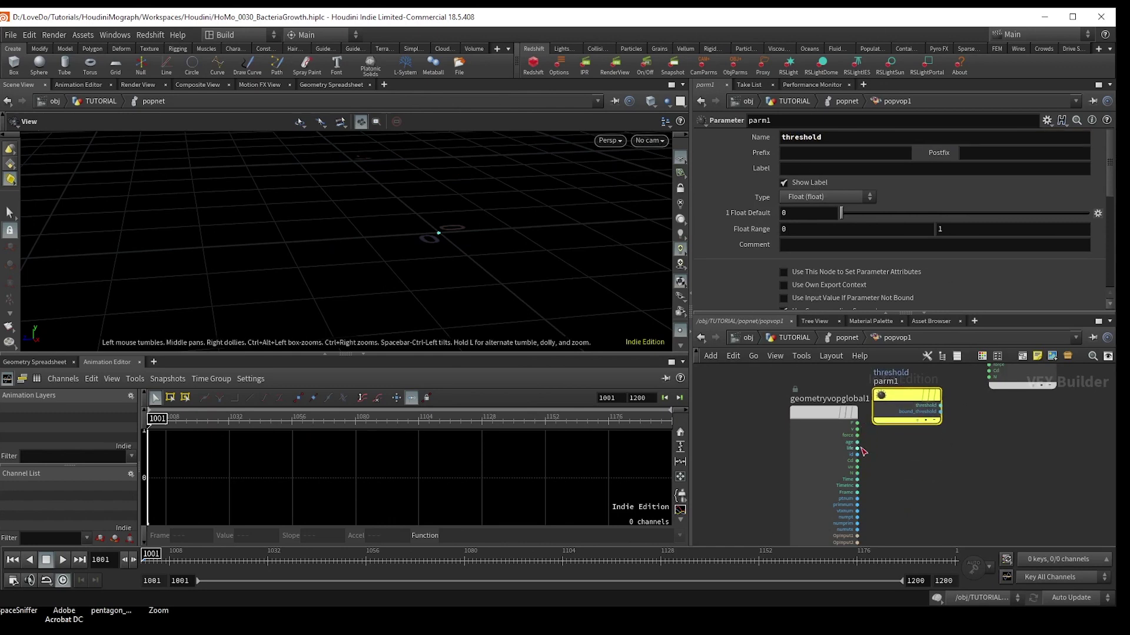
- Add a Random node fed by the id output of the global parameters
{"action": "left_click", "coordinate": [857, 455]}
{"action": "key", "text": "Tab"}
{"action": "type", "text": "rand"}
{"action": "key", "text": "Return"}
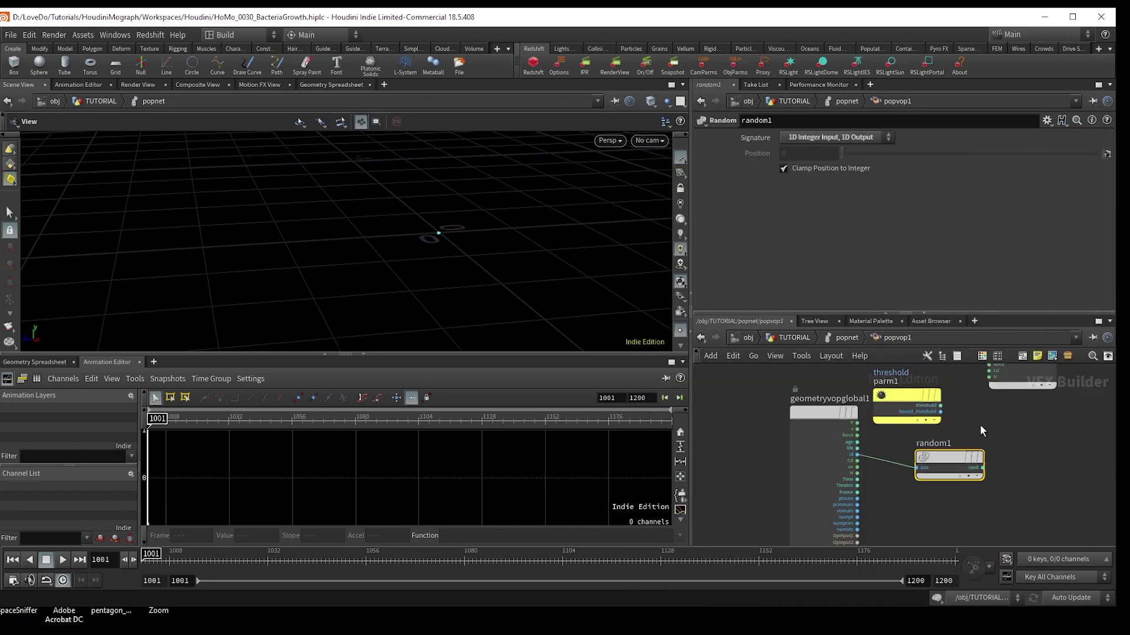
- Add a Multiply node fed by the threshold parameter
{"action": "left_click", "coordinate": [941, 406]}
{"action": "key", "text": "Tab"}
{"action": "type", "text": "mult"}
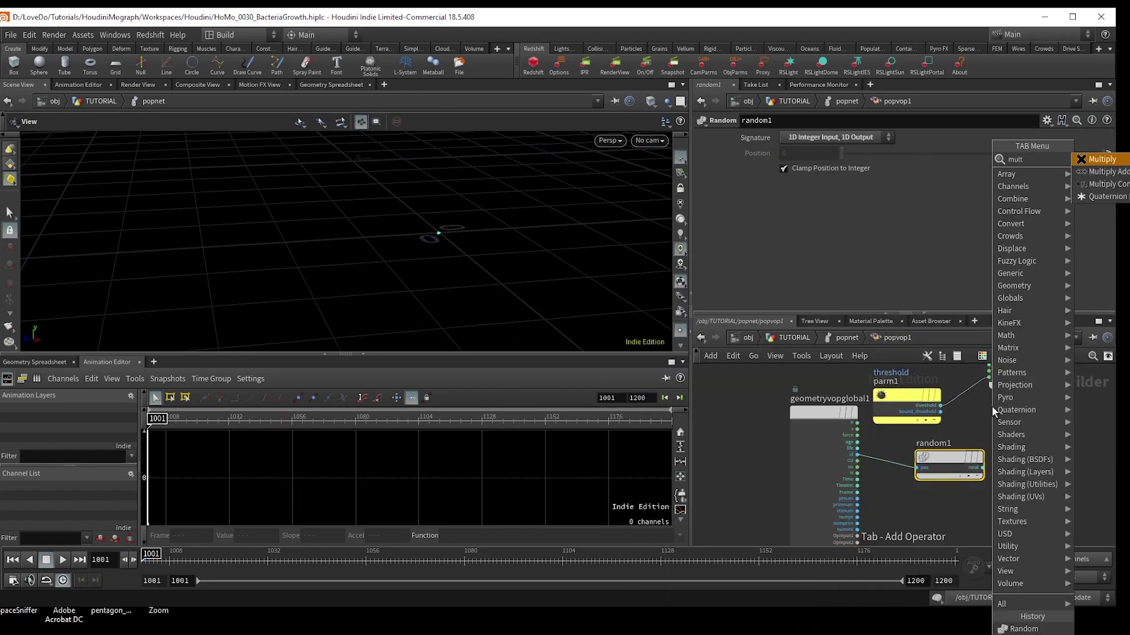
{"action": "key", "text": "Return"}
{"action": "left_click", "coordinate": [999, 423]}
- Insert a Fit Range node between Random and Multiply, with Destination Min .8 and Destination Max 1.2
{"action": "left_click", "coordinate": [982, 468]}
{"action": "key", "text": "Tab"}
{"action": "type", "text": "f"}
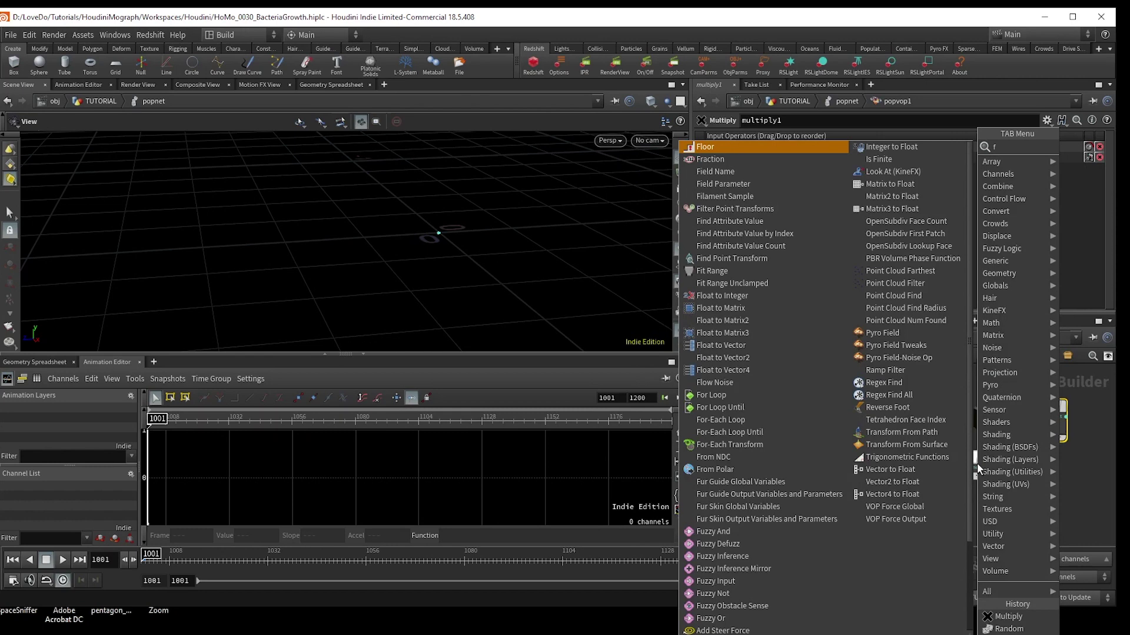
{"action": "key", "text": "Escape"}
{"action": "key", "text": "Return"}
{"action": "left_click_drag", "start_coordinate": [977, 469], "coordinate": [984, 471]}
{"action": "type", "text": ".8"}
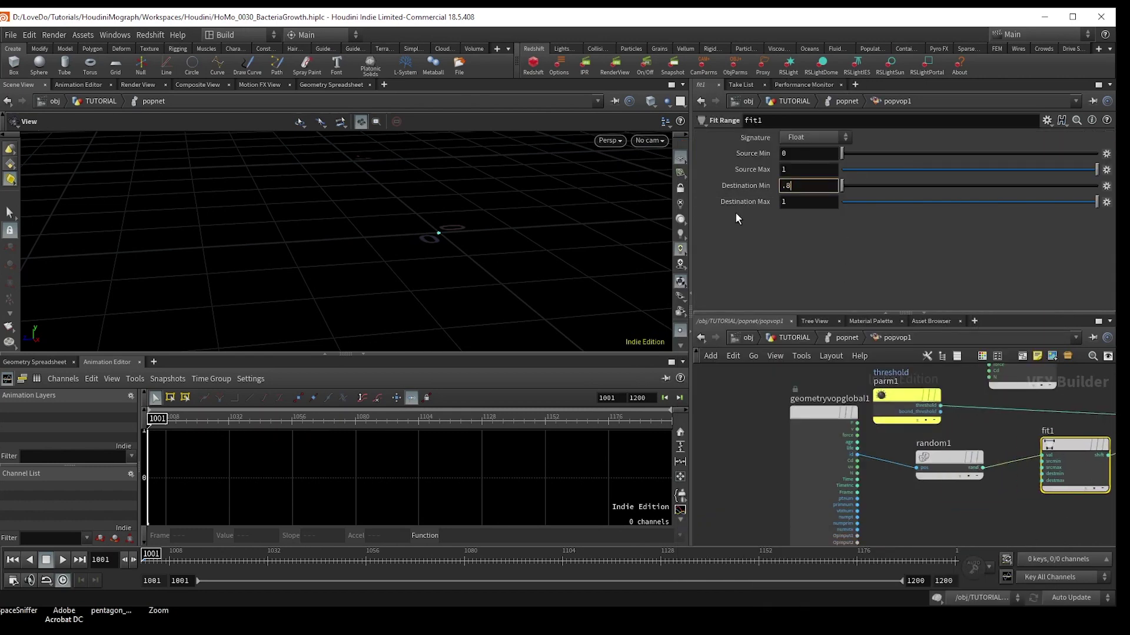
{"action": "left_click", "coordinate": [792, 202]}
{"action": "type", "text": ".2"}
{"action": "left_click", "coordinate": [886, 488]}
{"action": "middle_click_drag", "start_coordinate": [943, 506], "coordinate": [888, 507]}
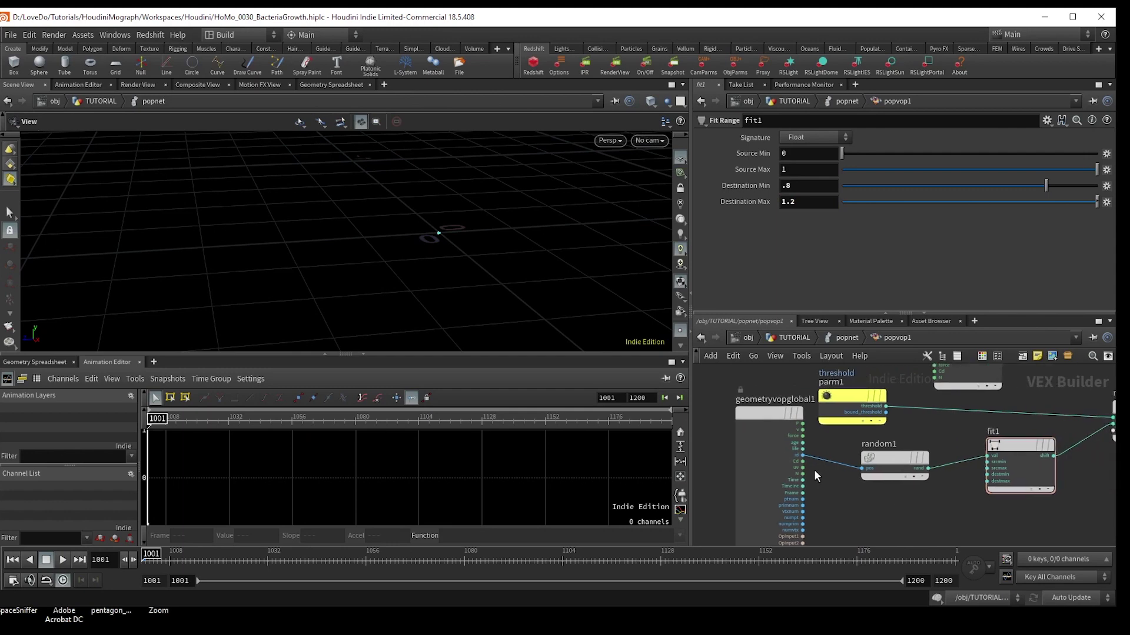
- Add a Compare node that tests whether the age output is Greater Than the Multiply node's product
{"action": "left_click", "coordinate": [801, 448]}
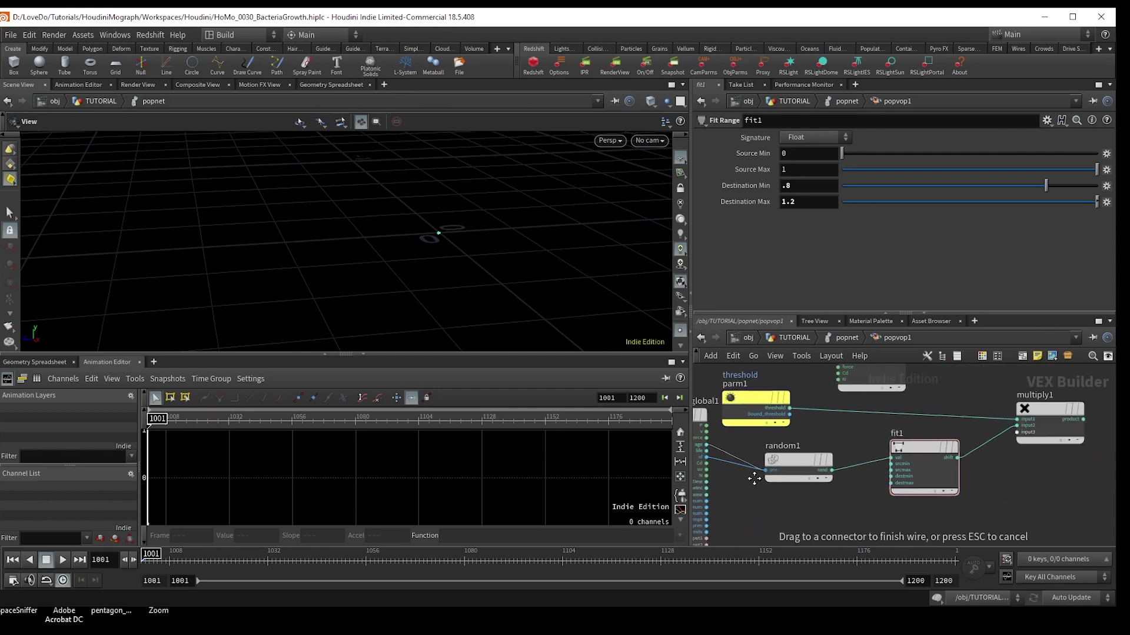
{"action": "left_click_drag", "start_coordinate": [754, 478], "coordinate": [1047, 479]}
{"action": "key", "text": "Tab"}
{"action": "type", "text": "compare"}
{"action": "key", "text": "Return"}
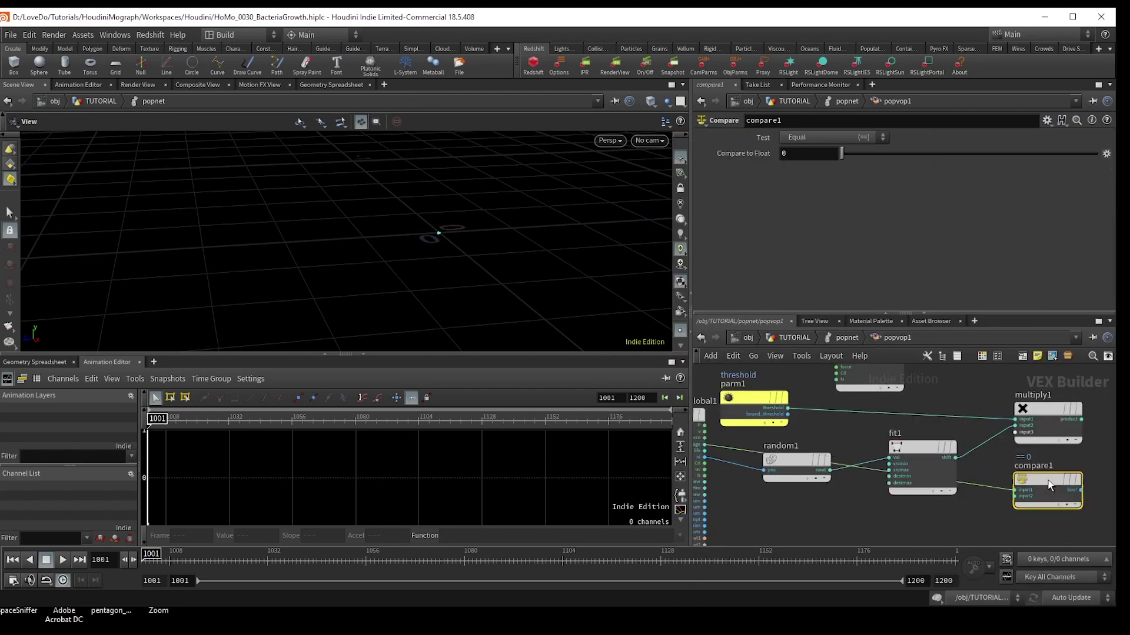
{"action": "left_click", "coordinate": [1082, 419]}
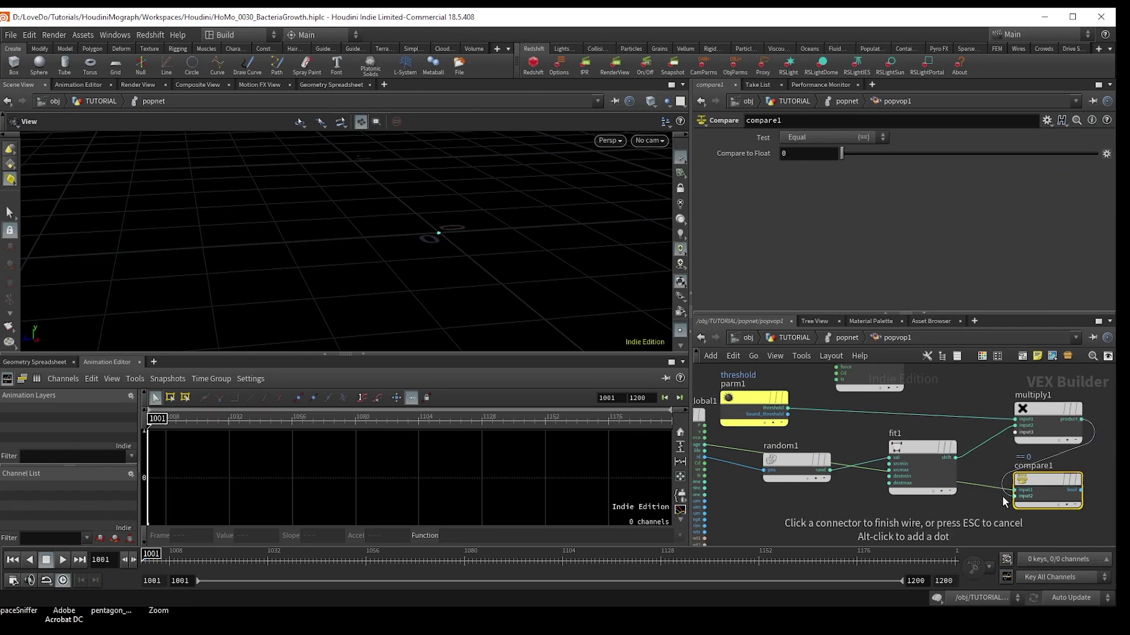
{"action": "left_click", "coordinate": [1036, 496]}
{"action": "left_click", "coordinate": [808, 137]}
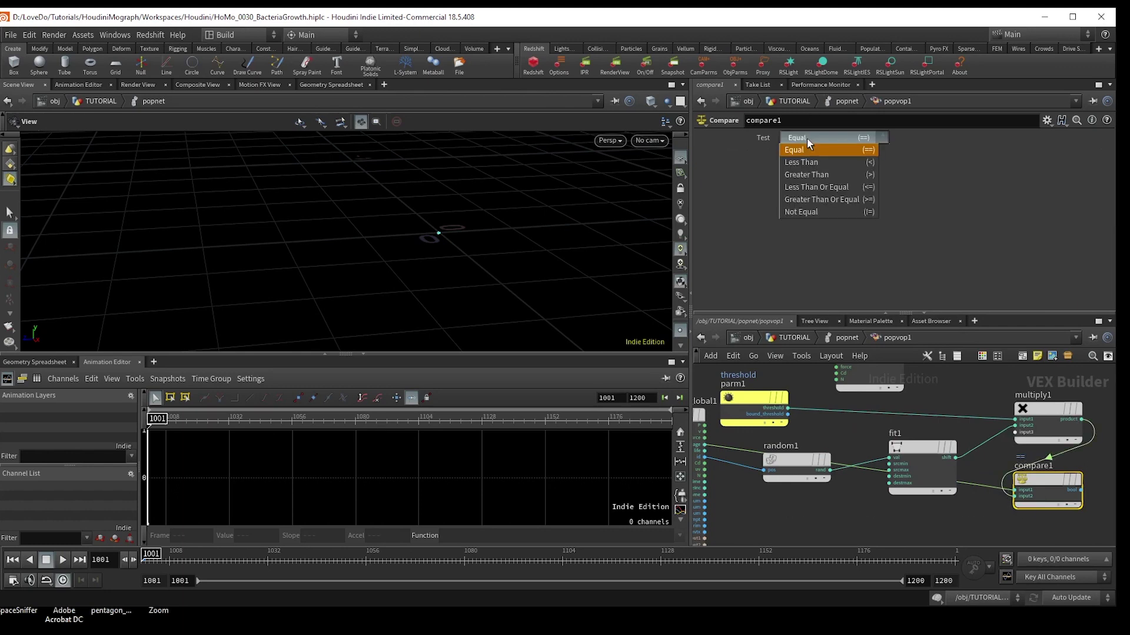
{"action": "left_click", "coordinate": [809, 168]}
- Add a Bind node fed by the Compare result and name it split
{"action": "middle_click_drag", "start_coordinate": [989, 513], "coordinate": [859, 504]}
{"action": "left_click", "coordinate": [947, 482]}
{"action": "key", "text": "Tab"}
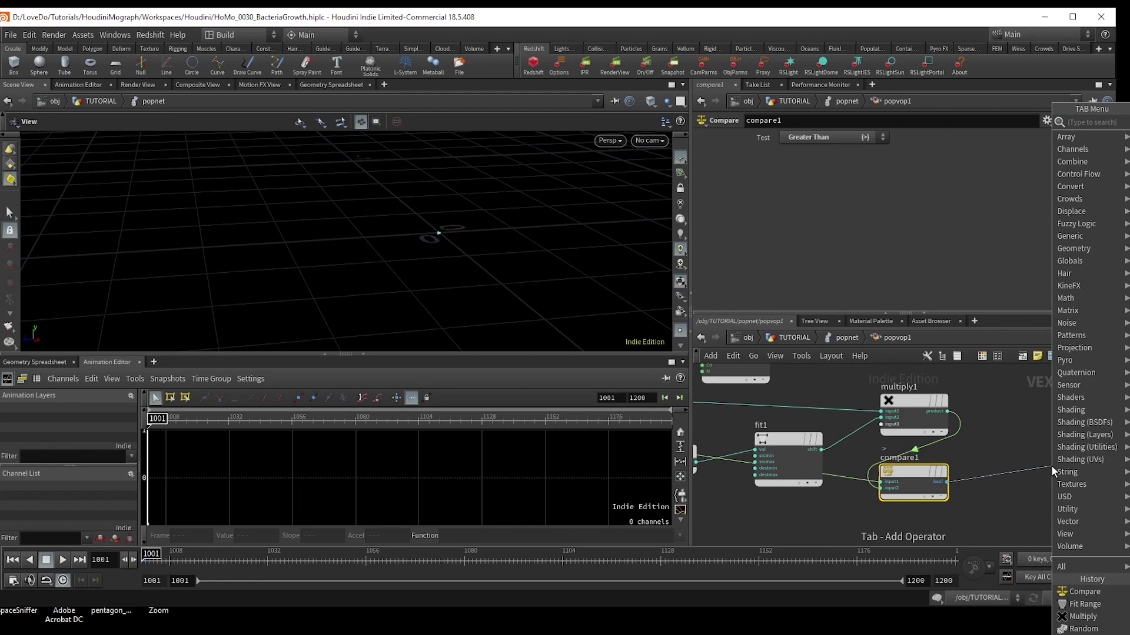
{"action": "type", "text": "bind"}
{"action": "key", "text": "Return"}
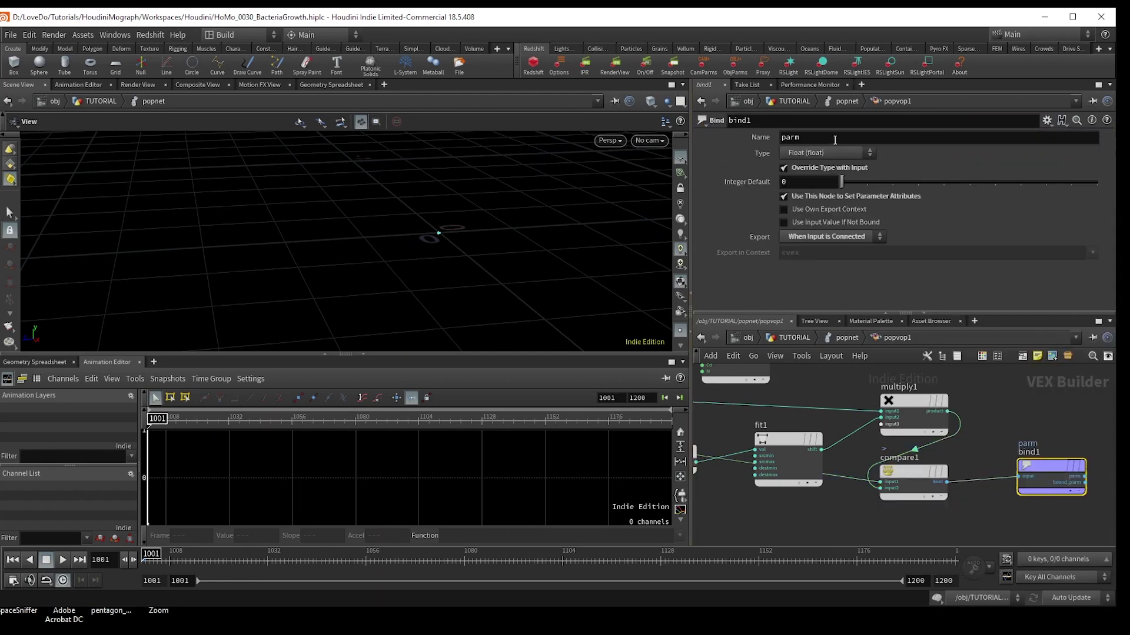
{"action": "double_click", "coordinate": [835, 140]}
{"action": "type", "text": "split"}
{"action": "key", "text": "Return"}
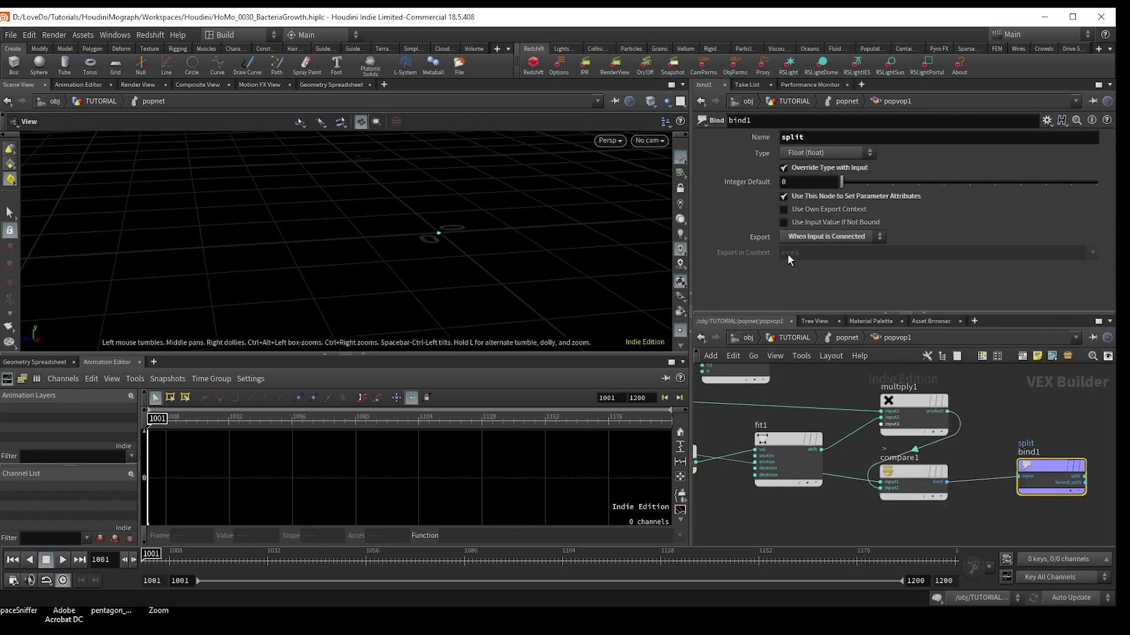
- Return to the popnet level and set the POP VOP's threshold to .8
{"action": "left_click", "coordinate": [841, 342]}
{"action": "scroll", "coordinate": [791, 284], "scroll_direction": "down", "scroll_amount": 3}
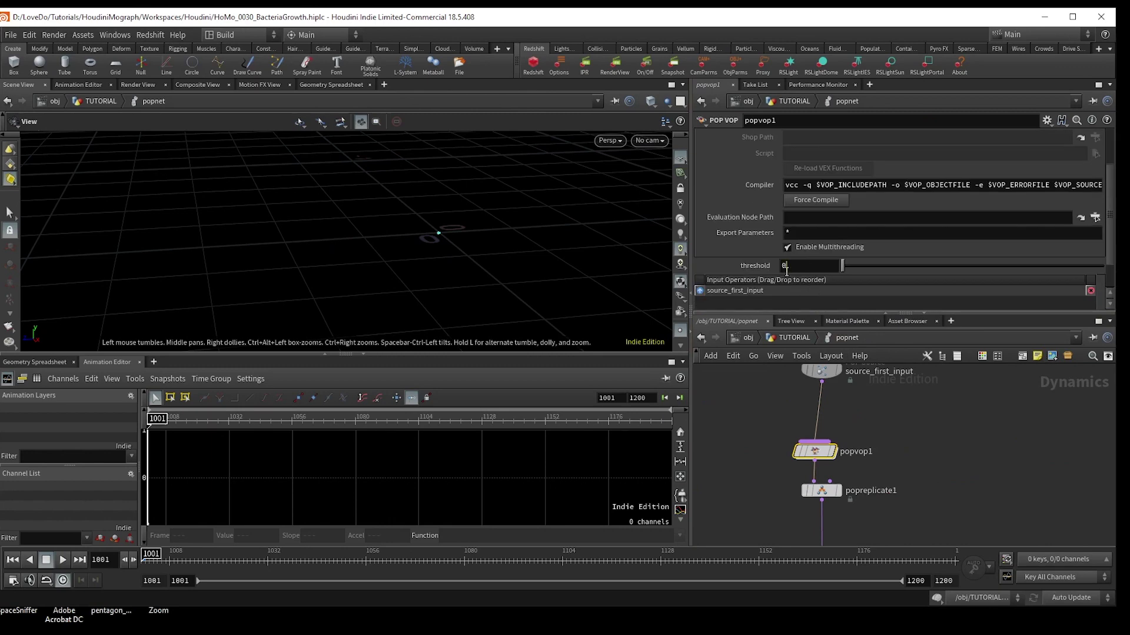
{"action": "left_click", "coordinate": [786, 266]}
{"action": "type", "text": ".8"}
{"action": "key", "text": "Return"}
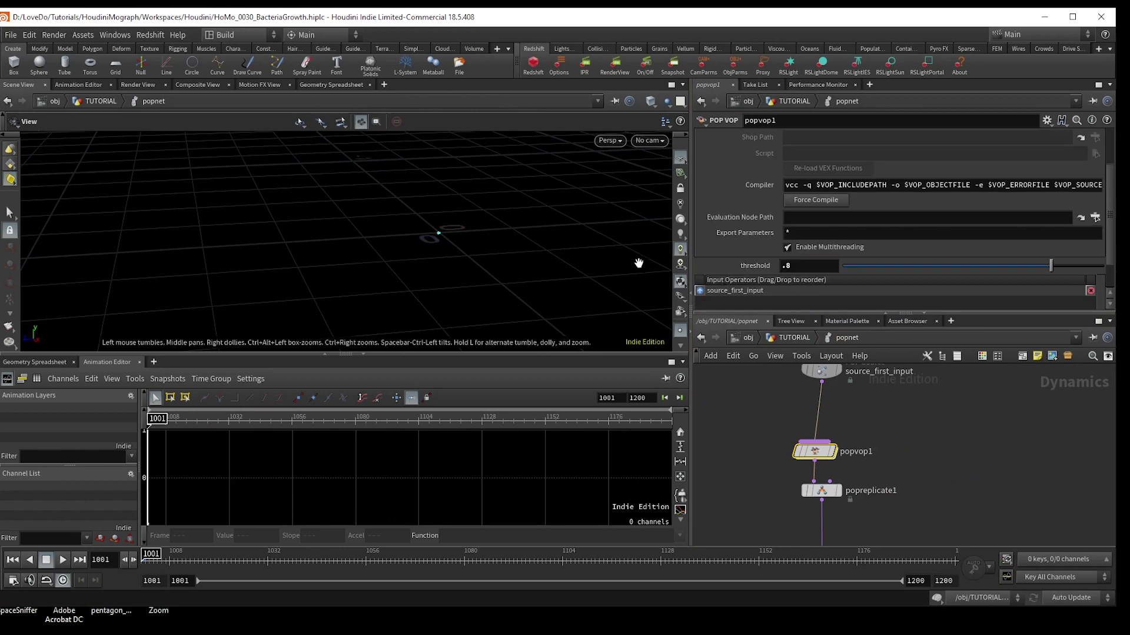
{"action": "scroll", "coordinate": [856, 488], "scroll_direction": "down", "scroll_amount": 2}
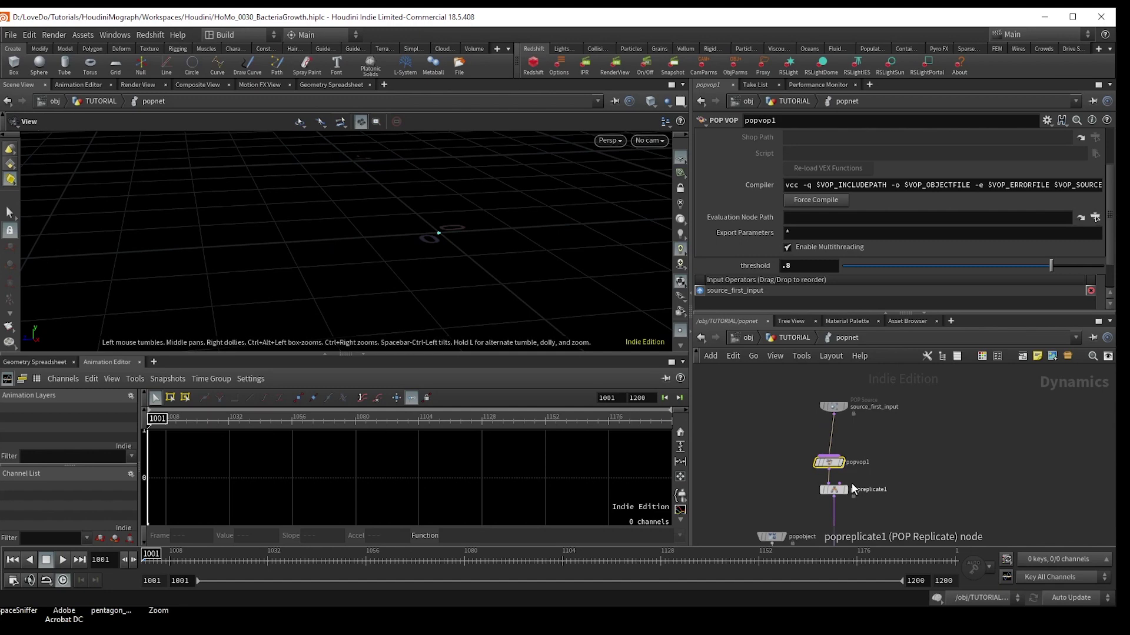
- Try to set the POP Replicate node's emission Attribute to split
{"action": "left_click", "coordinate": [852, 484]}
{"action": "left_click", "coordinate": [814, 263]}
{"action": "type", "text": "spli"}
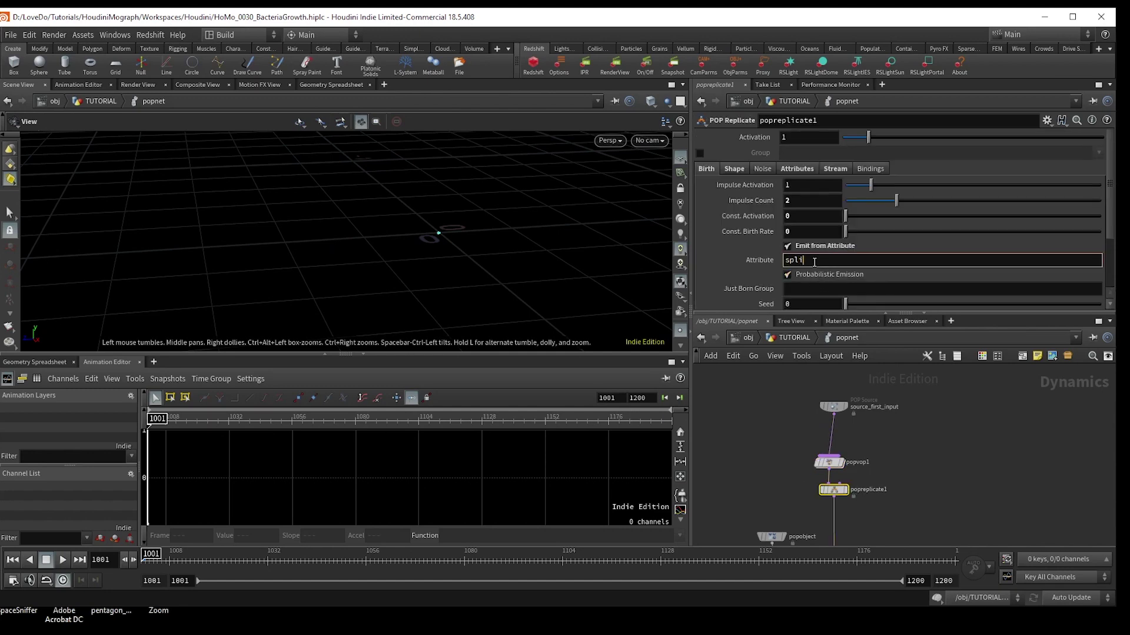
{"action": "type", "text": "y"}
{"action": "key", "text": "Return"}
{"action": "left_click", "coordinate": [795, 258]}
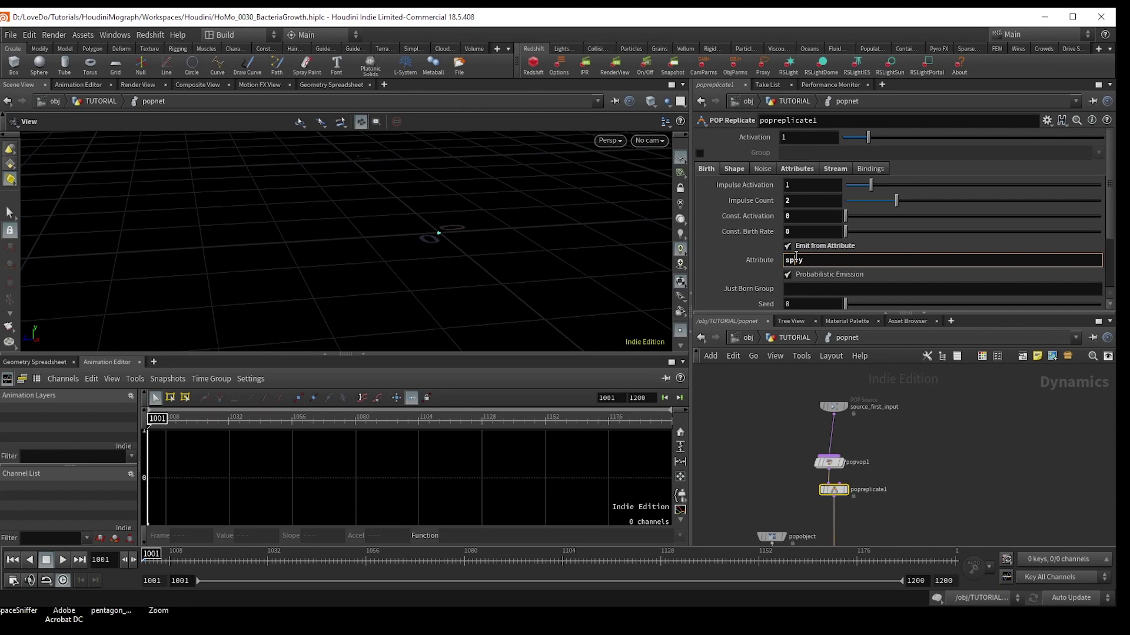
{"action": "type", "text": "l"}
{"action": "key", "text": "Return"}
{"action": "left_click", "coordinate": [815, 264]}
{"action": "key", "text": "BackSpace"}
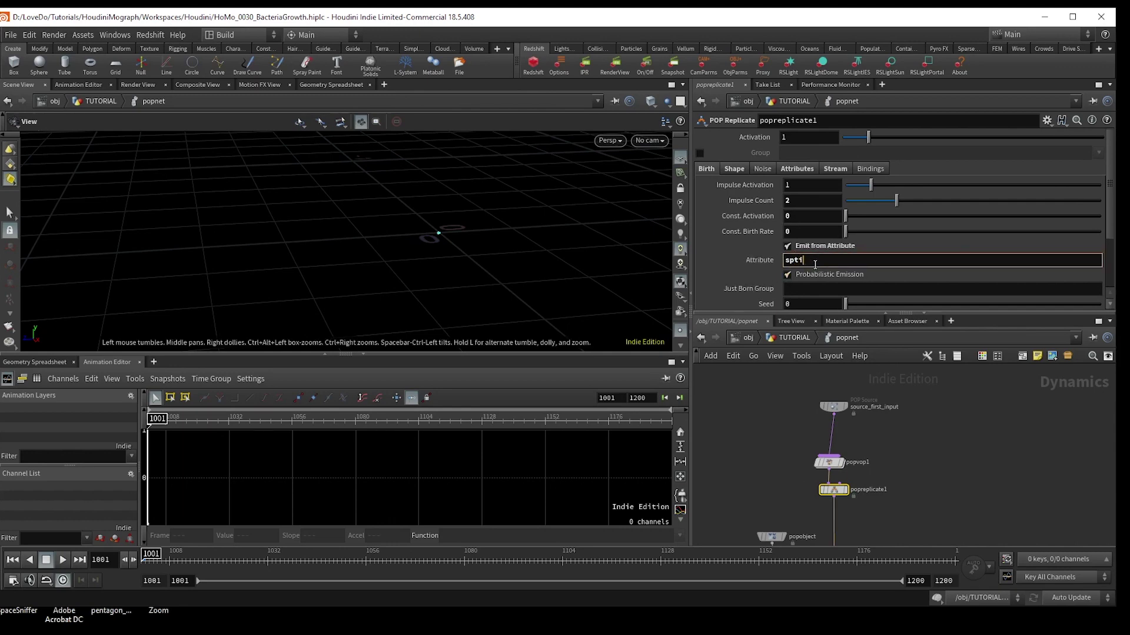
{"action": "type", "text": "t"}
{"action": "key", "text": "Return"}
- Play the start of the particle simulation and return to frame 1001
{"action": "left_click", "coordinate": [63, 559]}
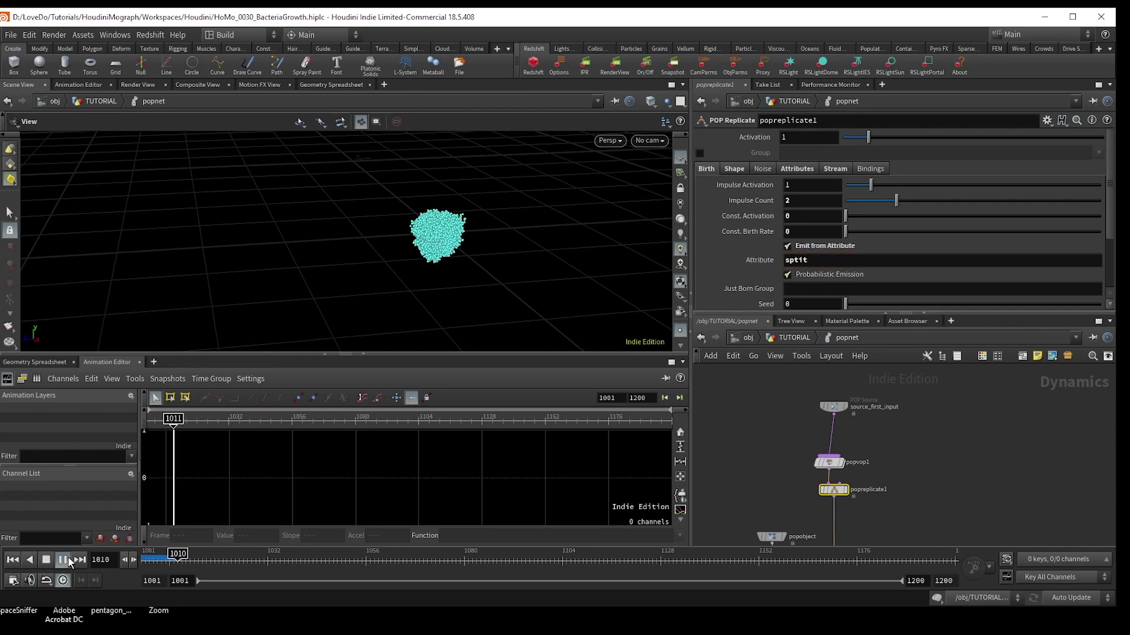
{"action": "left_click", "coordinate": [167, 559]}
{"action": "left_click_drag", "start_coordinate": [168, 565], "coordinate": [142, 565]}
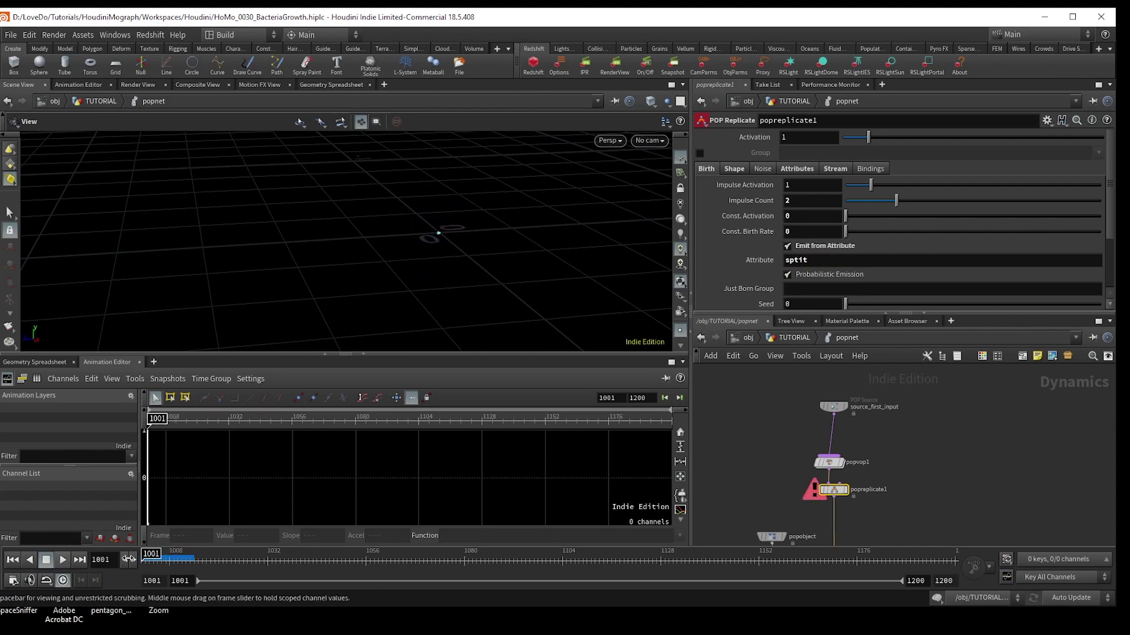
- Align the POP VOP node above POP Replicate and correct POP Replicate's emission Attribute to split
{"action": "scroll", "coordinate": [875, 471], "scroll_direction": "up", "scroll_amount": 2}
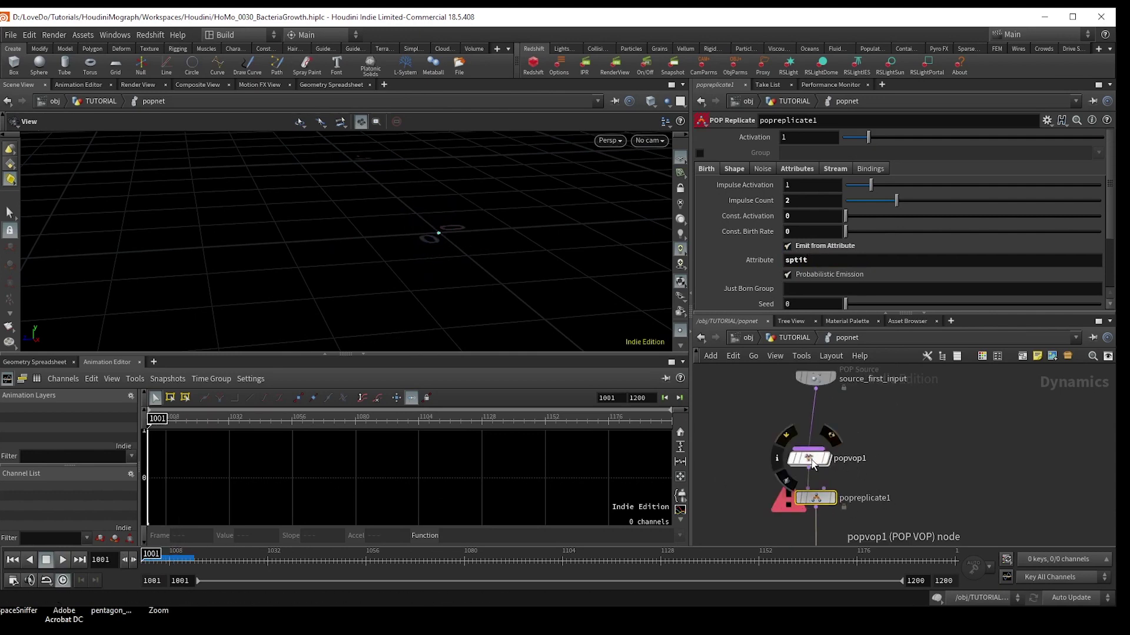
{"action": "left_click_drag", "start_coordinate": [812, 459], "coordinate": [818, 454]}
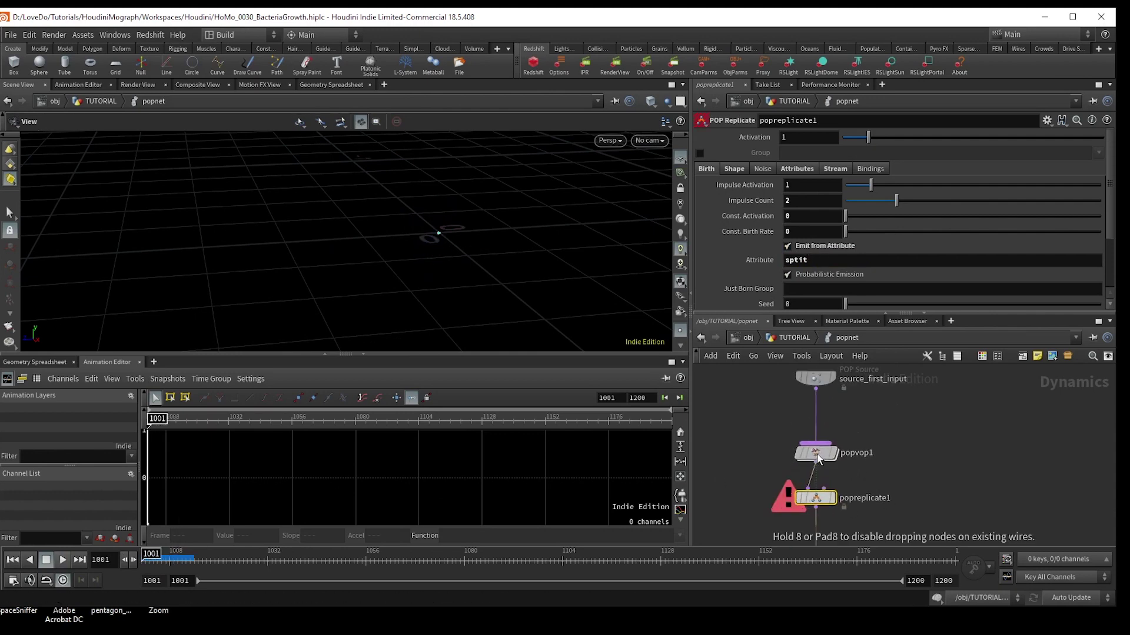
{"action": "left_click", "coordinate": [796, 259]}
{"action": "key", "text": "Return"}
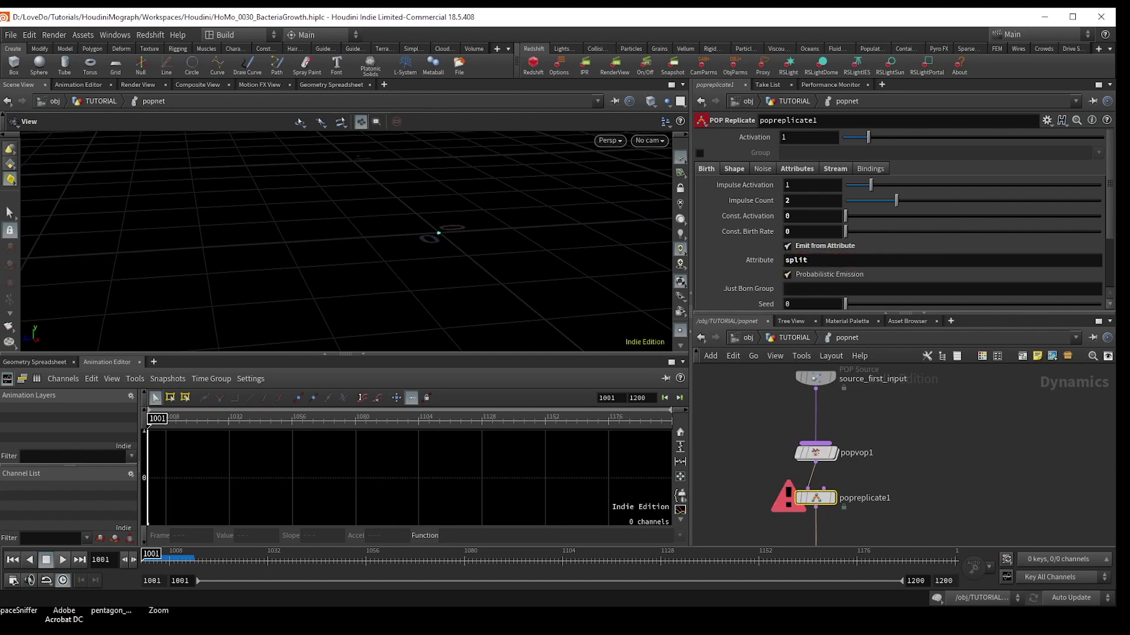
- Replay the simulation from the first frame to check how the particles replicate, and scrub back to the start
{"action": "left_click", "coordinate": [65, 557]}
{"action": "left_click", "coordinate": [31, 564]}
{"action": "left_click", "coordinate": [65, 559]}
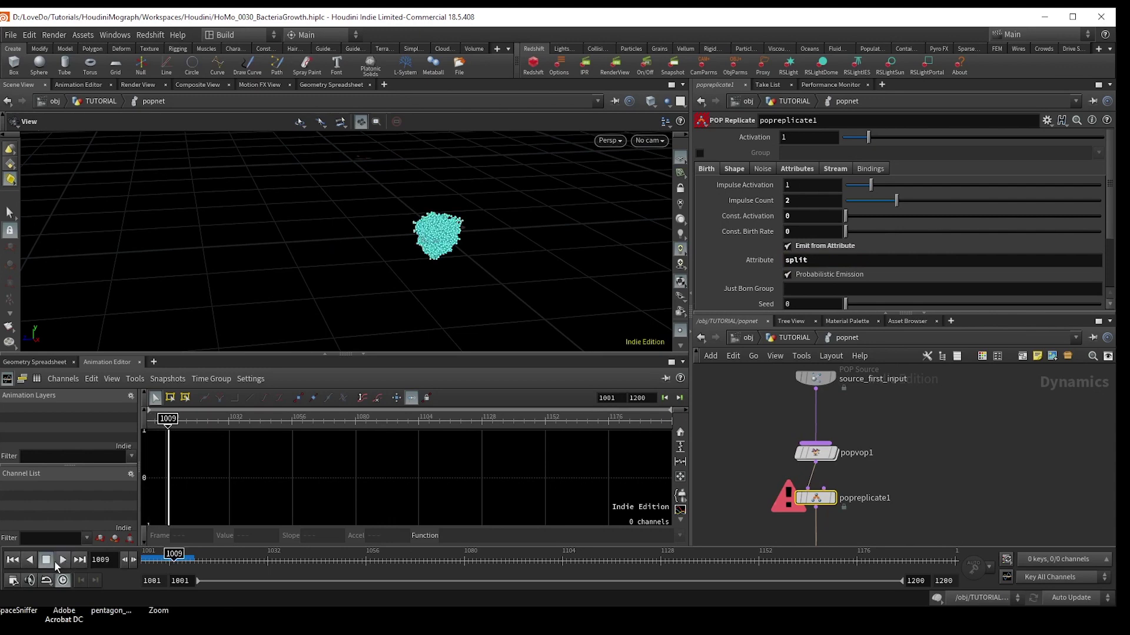
{"action": "left_click", "coordinate": [13, 560]}
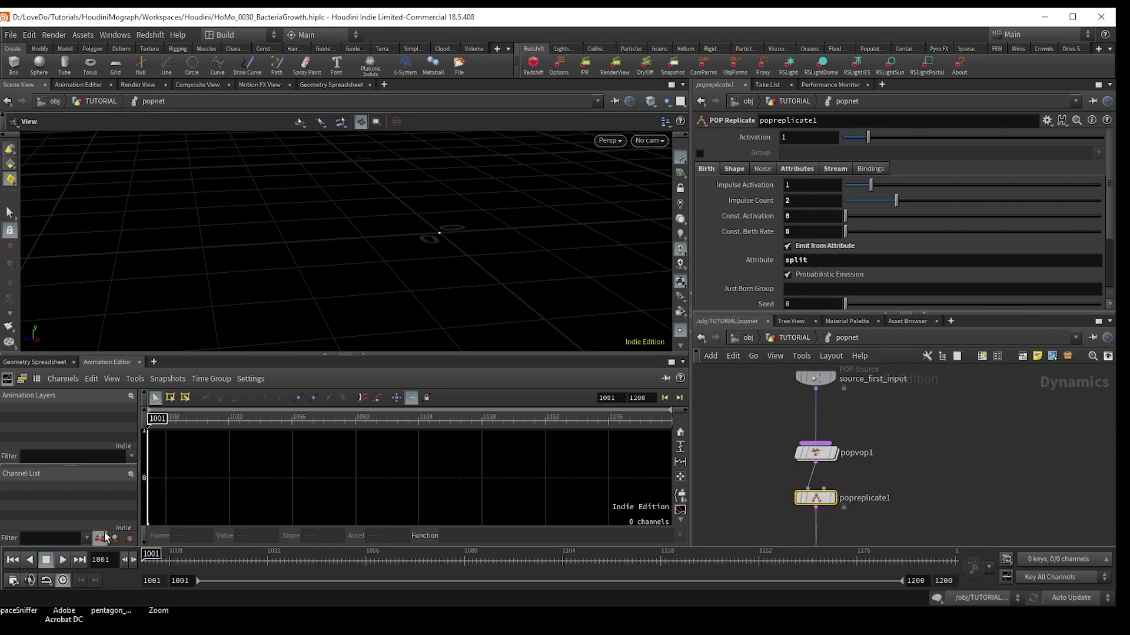
{"action": "left_click", "coordinate": [64, 560]}
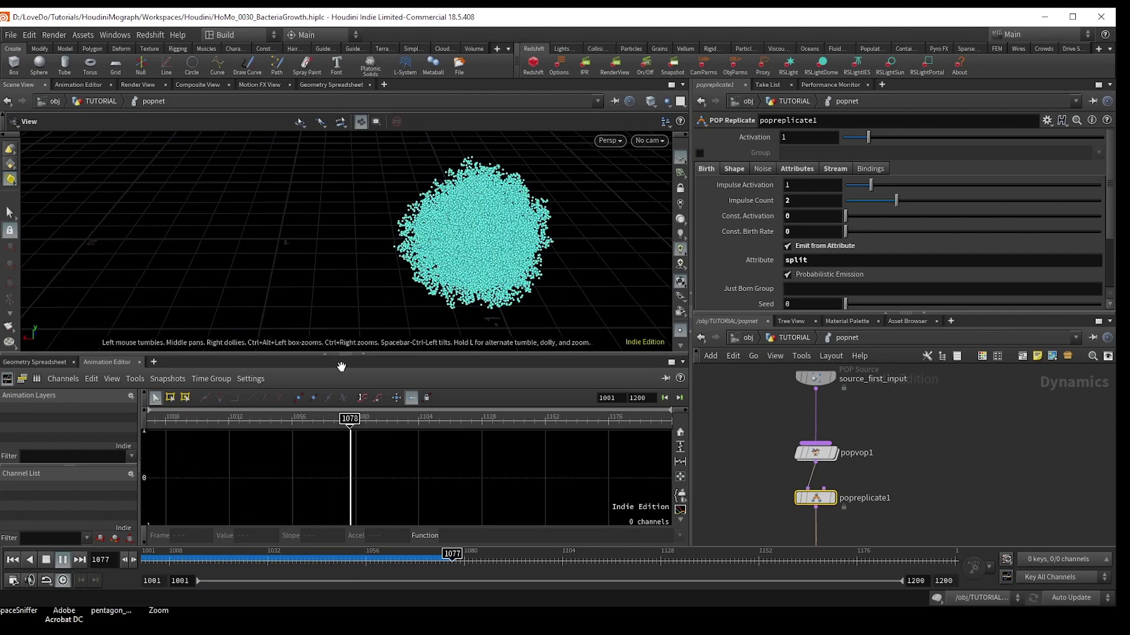
{"action": "left_click", "coordinate": [238, 559]}
{"action": "left_click_drag", "start_coordinate": [239, 559], "coordinate": [151, 559]}
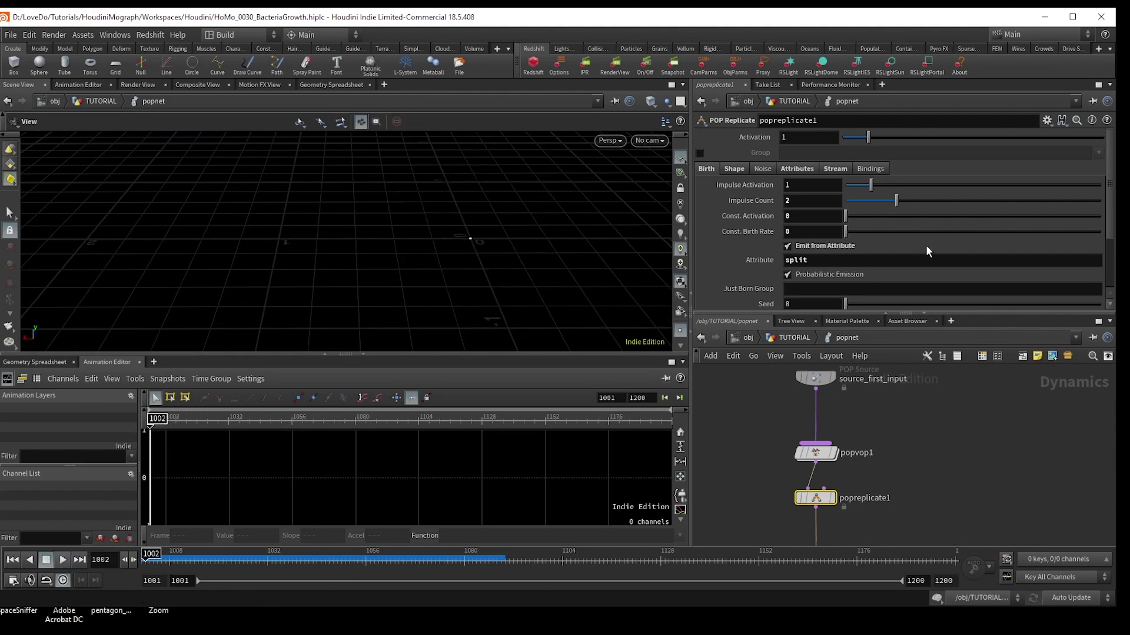
- Clear POP Replicate's Inherit Attributes, replay the simulation and return to frame 1001
{"action": "left_click", "coordinate": [796, 169]}
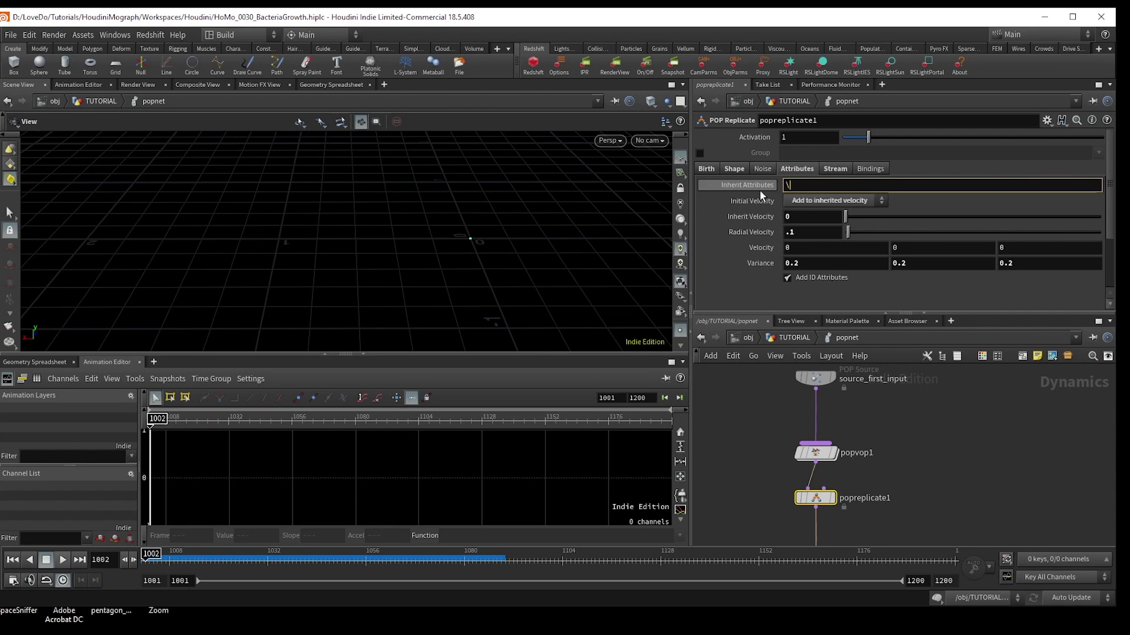
{"action": "key", "text": "BackSpace"}
{"action": "left_click", "coordinate": [62, 559]}
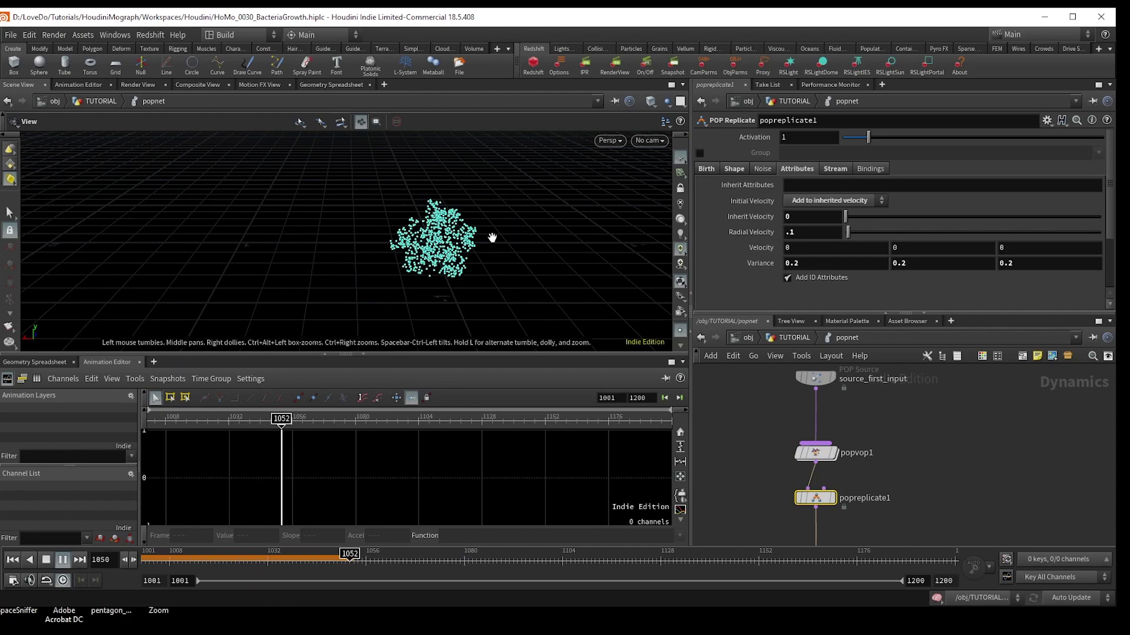
{"action": "left_click_drag", "start_coordinate": [491, 238], "coordinate": [473, 241]}
{"action": "left_click", "coordinate": [63, 560]}
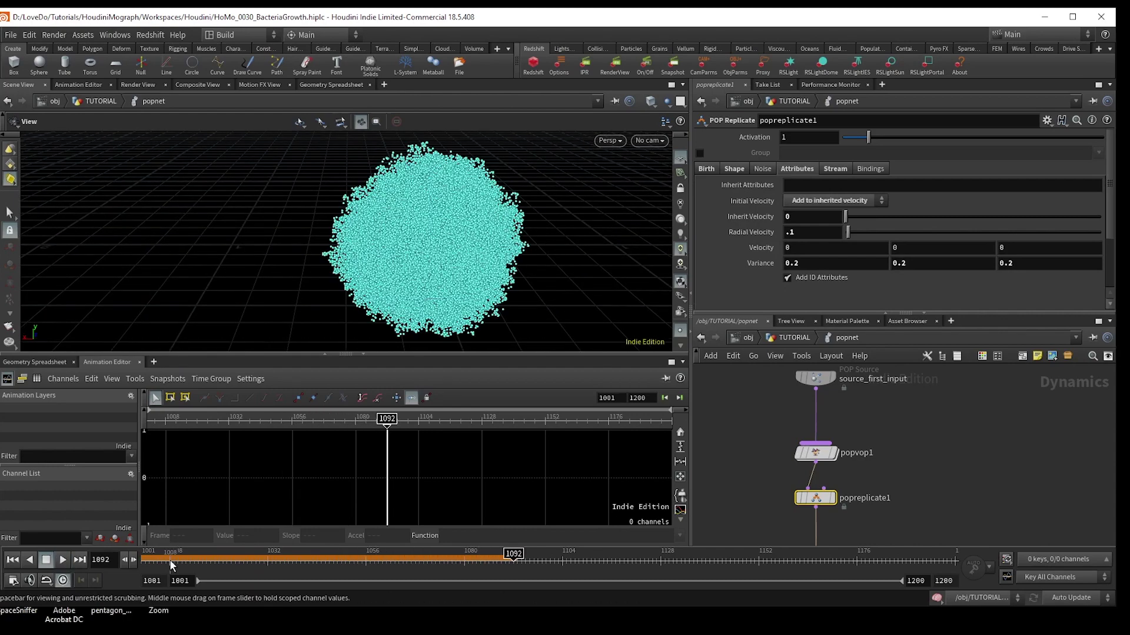
{"action": "left_click", "coordinate": [144, 562]}
- Insert a POP Kill node between POP Replicate and the wire_pops_into_here merge, and enable its rule
{"action": "middle_click_drag", "start_coordinate": [895, 498], "coordinate": [844, 432]}
{"action": "left_click", "coordinate": [804, 459]}
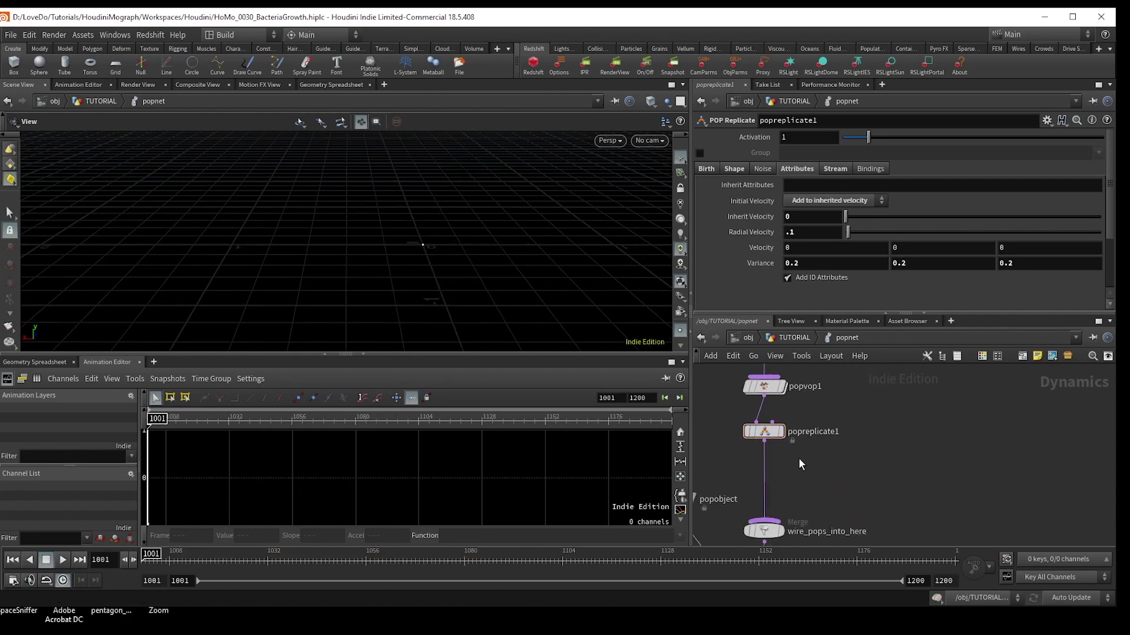
{"action": "key", "text": "Tab"}
{"action": "type", "text": "popk"}
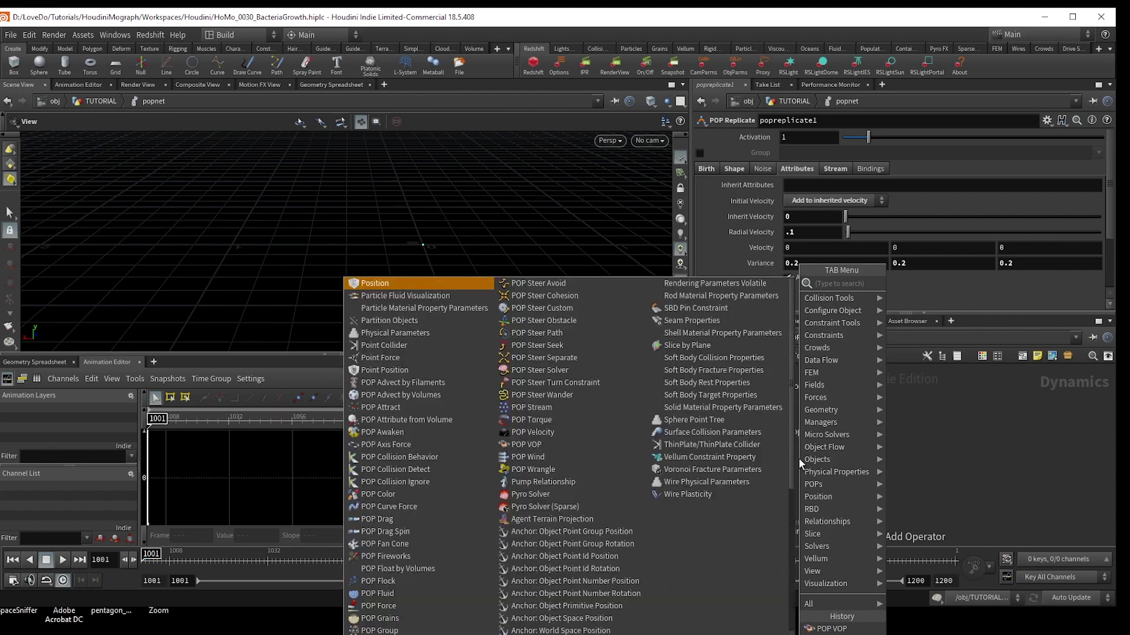
{"action": "key", "text": "Return"}
{"action": "left_click", "coordinate": [799, 459]}
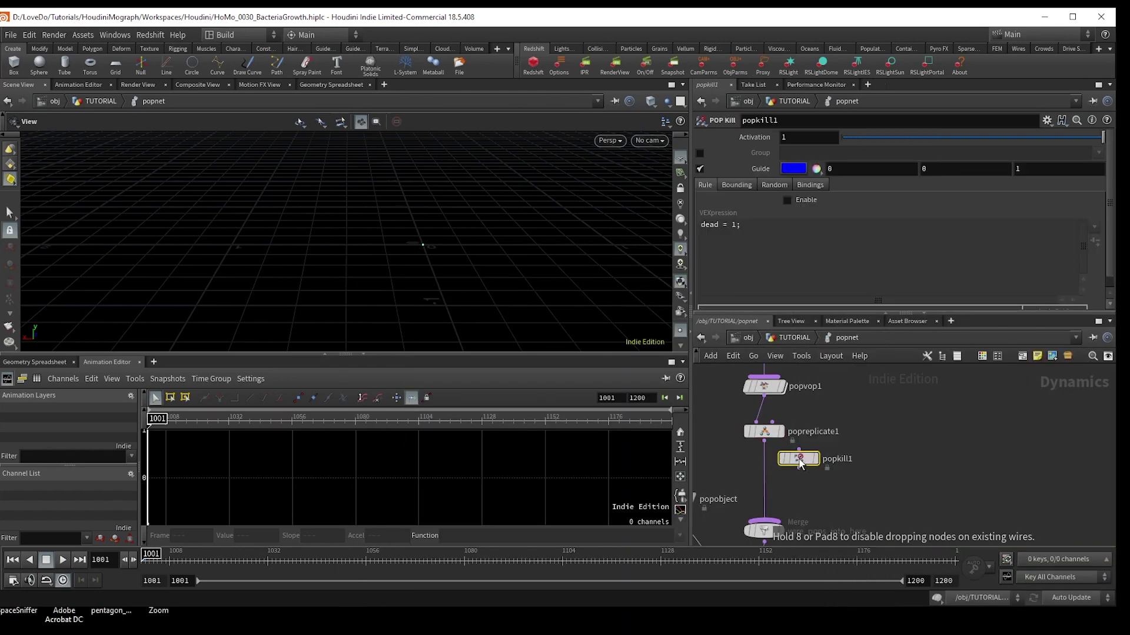
{"action": "left_click_drag", "start_coordinate": [800, 463], "coordinate": [766, 475]}
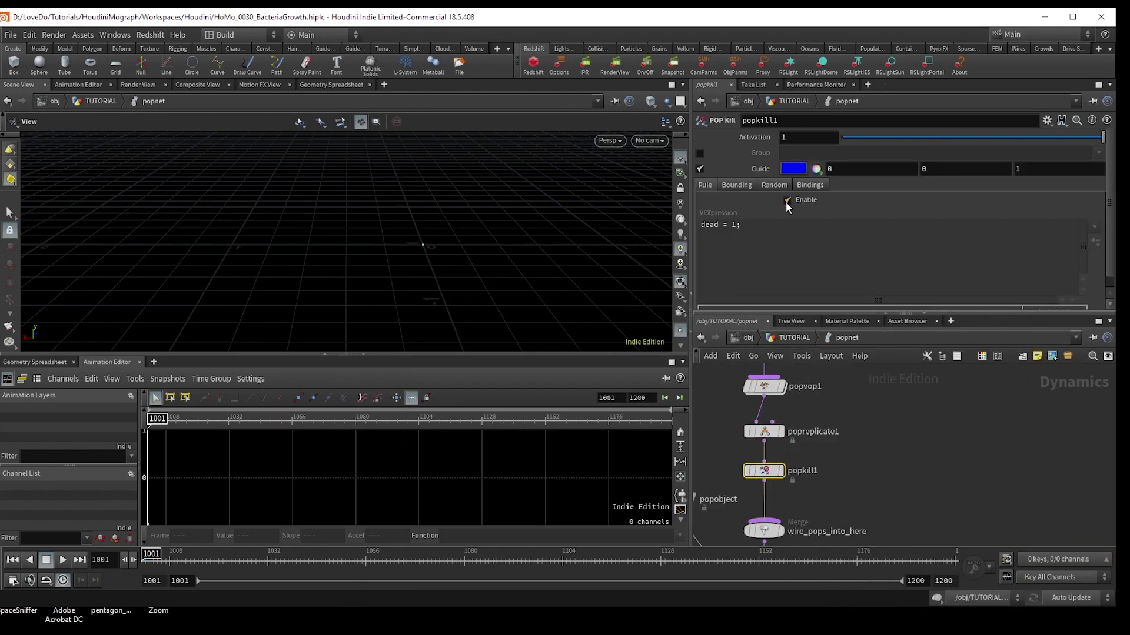
{"action": "left_click", "coordinate": [787, 200]}
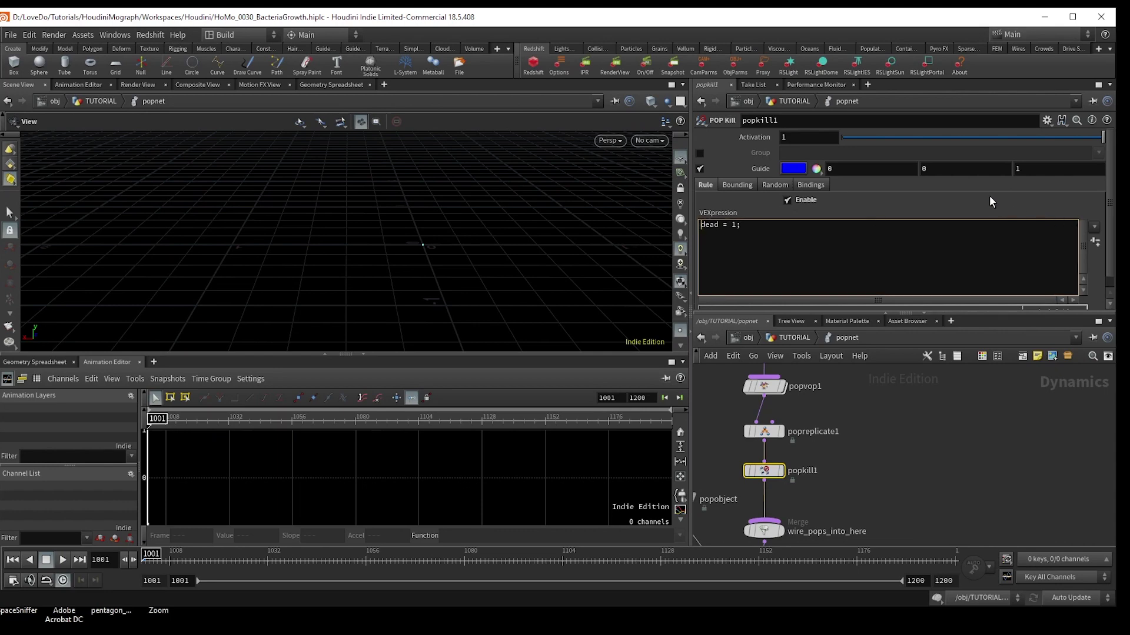
{"action": "key", "text": "Return"}
{"action": "key", "text": "Tab"}
{"action": "type", "text": "split==1"}
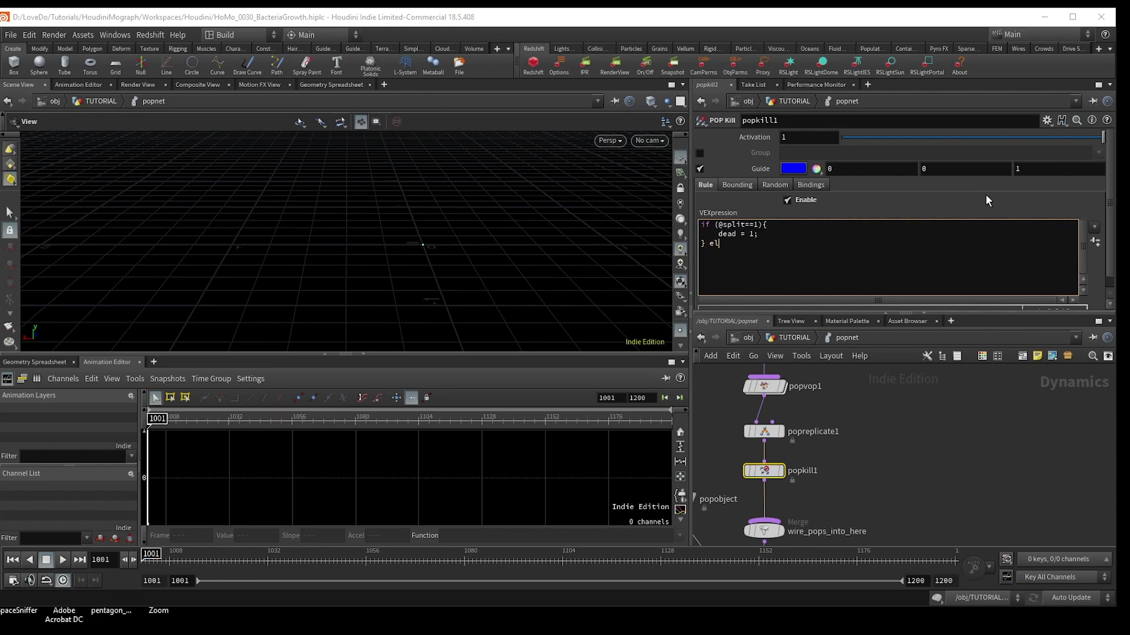
{"action": "type", "text": "se"}
{"action": "type", "text": "dead = 0;"}
{"action": "left_click", "coordinate": [886, 406]}
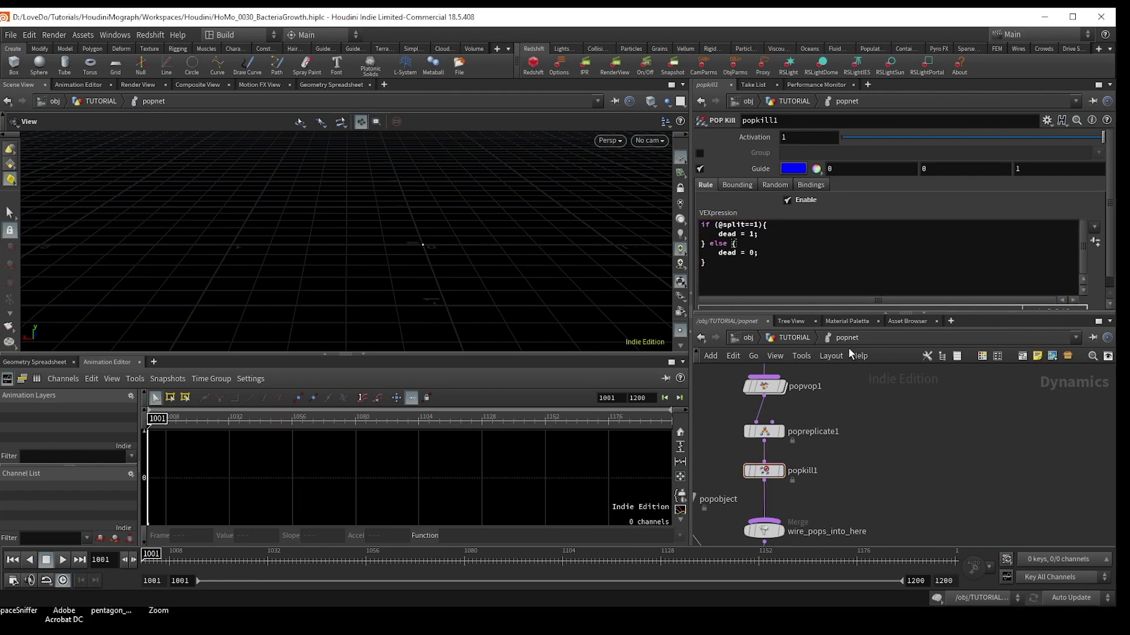
- Play the simulation, hide the viewport's reference grid and stop playback at frame 1157
{"action": "left_click", "coordinate": [62, 559]}
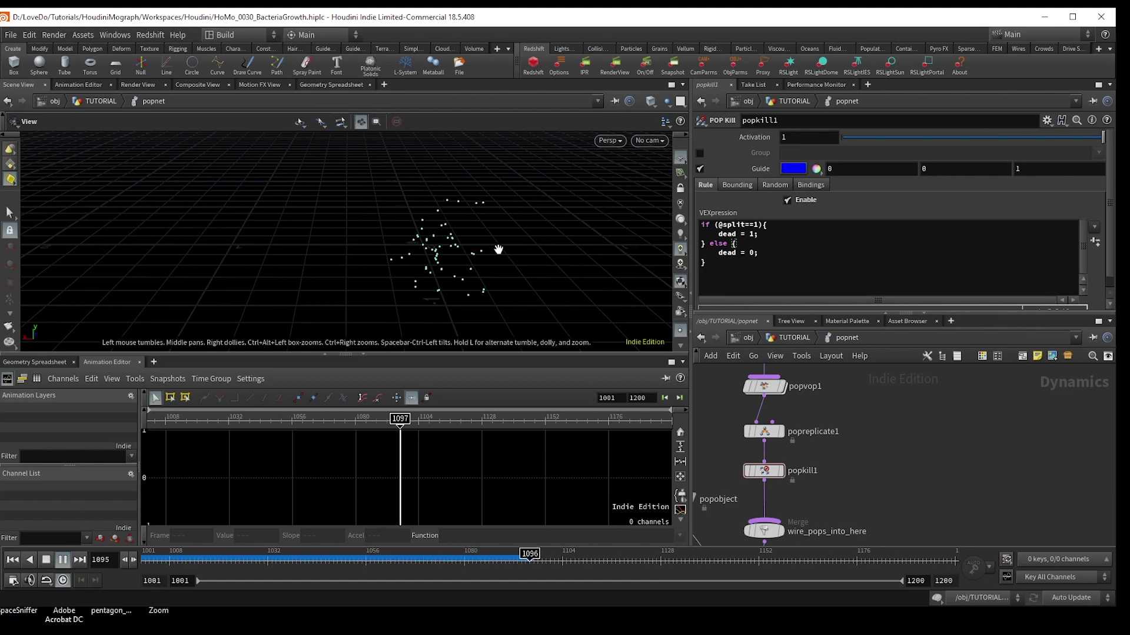
{"action": "left_click", "coordinate": [680, 159]}
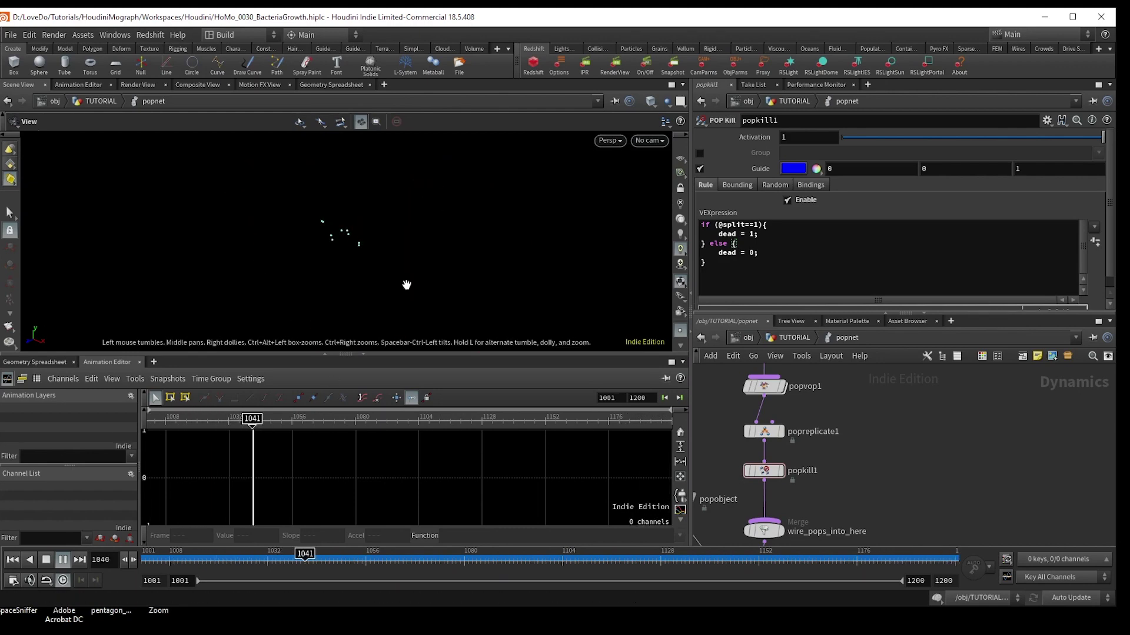
{"action": "left_click", "coordinate": [63, 559]}
- Insert a POP Wind node above the first POP VOP and set its noise Amplitude to about 0.27
{"action": "key", "text": "Tab"}
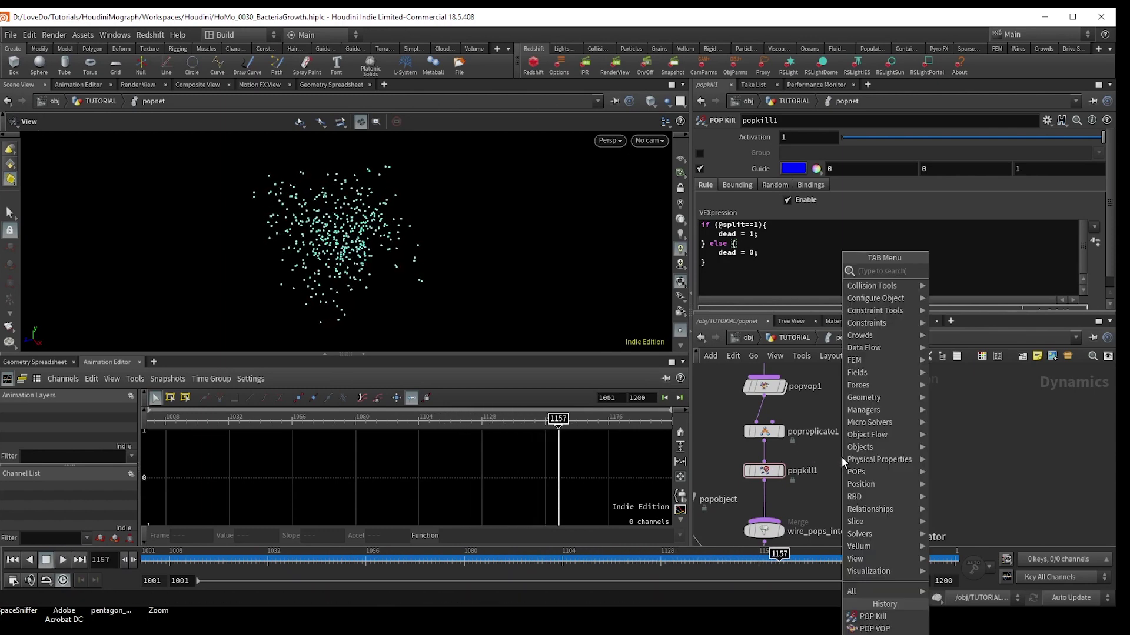
{"action": "type", "text": "popint"}
{"action": "key", "text": "Return"}
{"action": "left_click", "coordinate": [892, 459]}
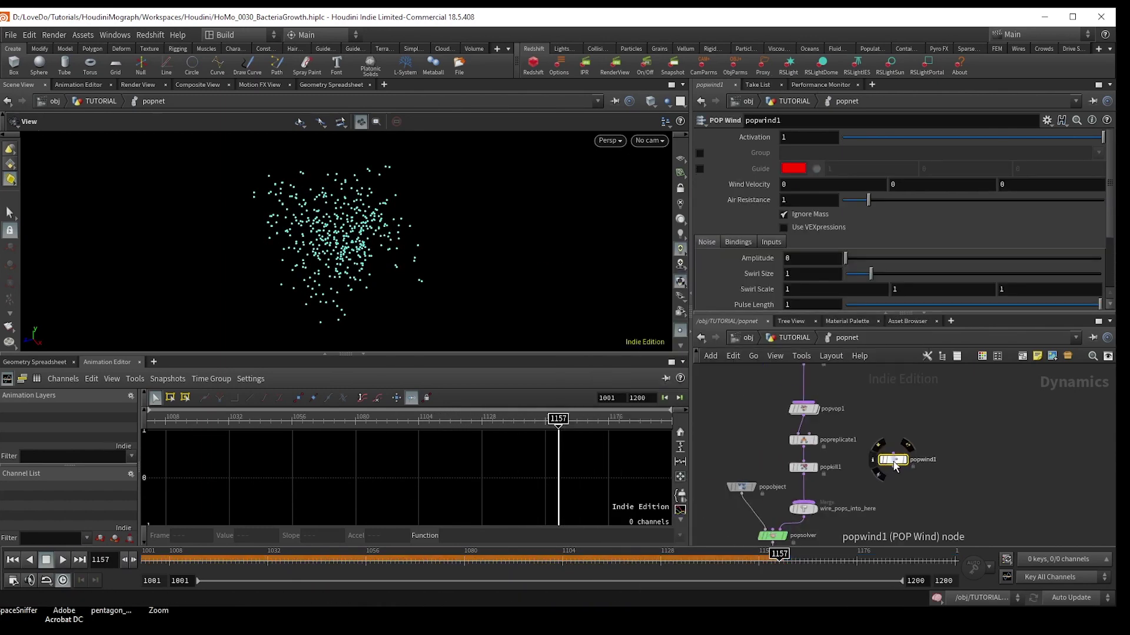
{"action": "left_click_drag", "start_coordinate": [892, 459], "coordinate": [800, 391]}
{"action": "left_click_drag", "start_coordinate": [850, 252], "coordinate": [852, 256]}
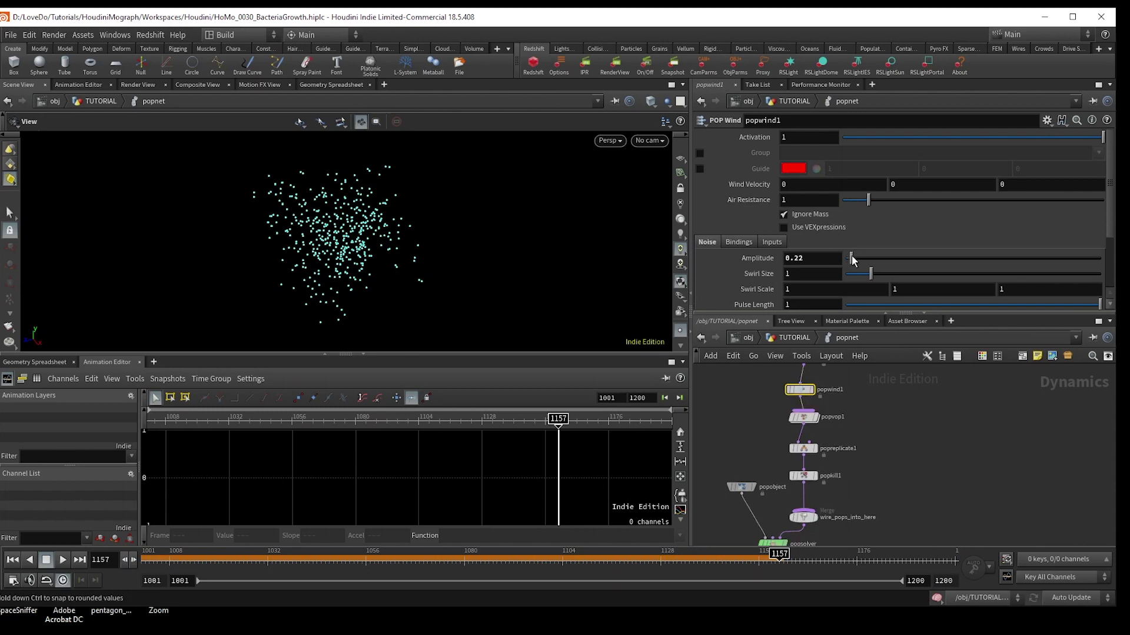
- Insert a second POP VOP node between POP Kill and the wire_pops_into_here merge
{"action": "middle_click_drag", "start_coordinate": [864, 439], "coordinate": [821, 479]}
{"action": "key", "text": "Tab"}
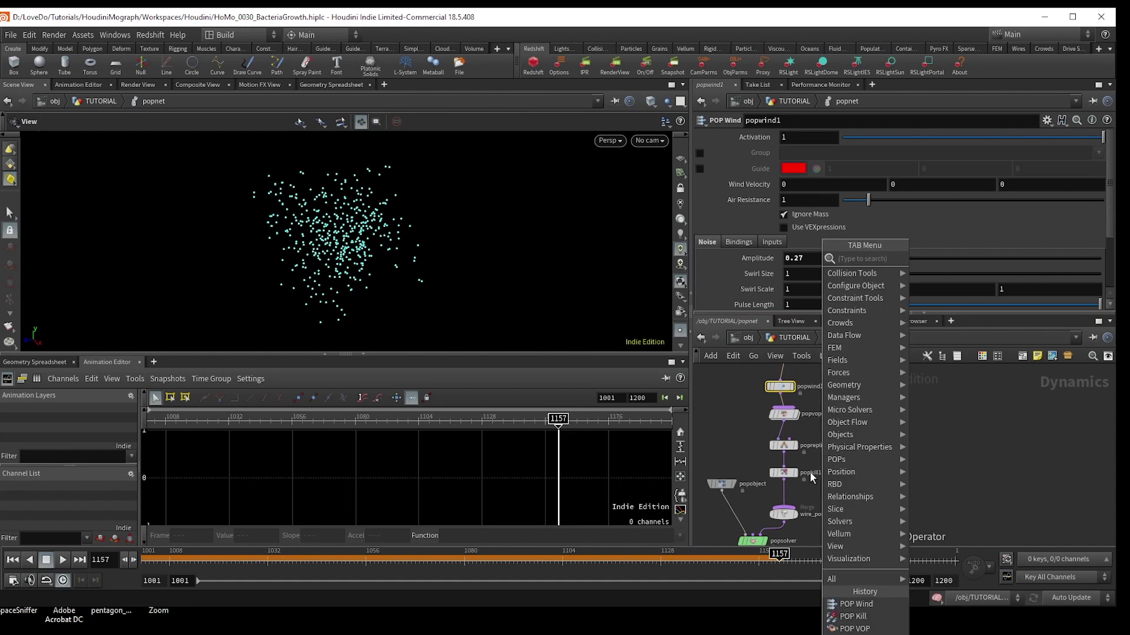
{"action": "type", "text": "popvop"}
{"action": "key", "text": "Return"}
{"action": "left_click", "coordinate": [810, 478]}
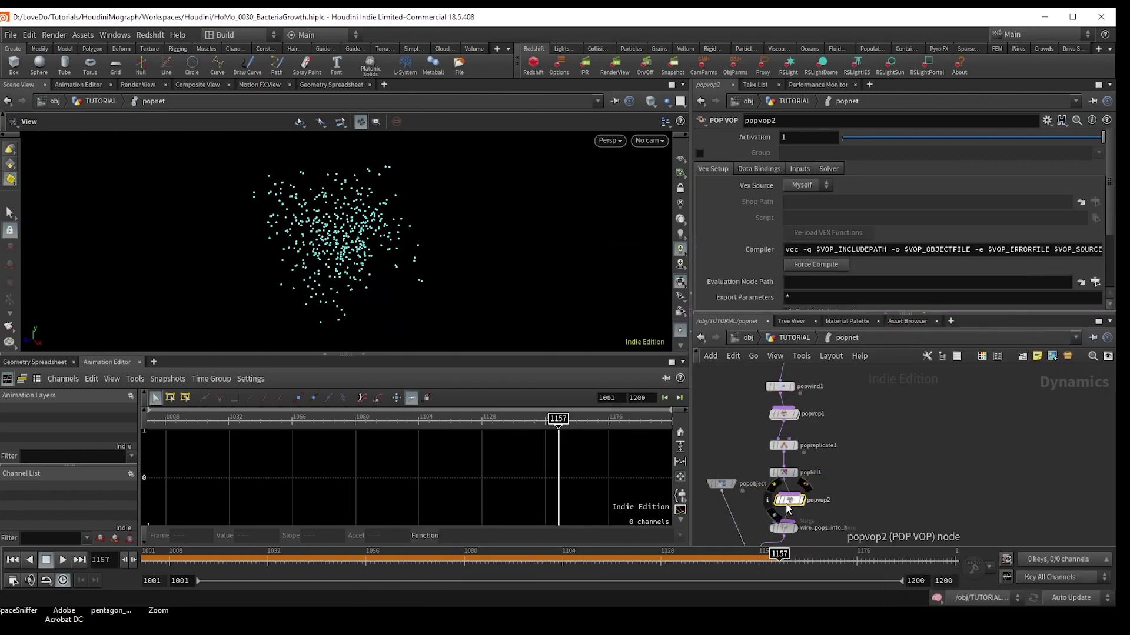
- Inside the second POP VOP, create an Add node that sums the P and force outputs
{"action": "double_click", "coordinate": [790, 506]}
{"action": "scroll", "coordinate": [869, 459], "scroll_direction": "up", "scroll_amount": 3}
{"action": "left_click", "coordinate": [863, 424]}
{"action": "key", "text": "Tab"}
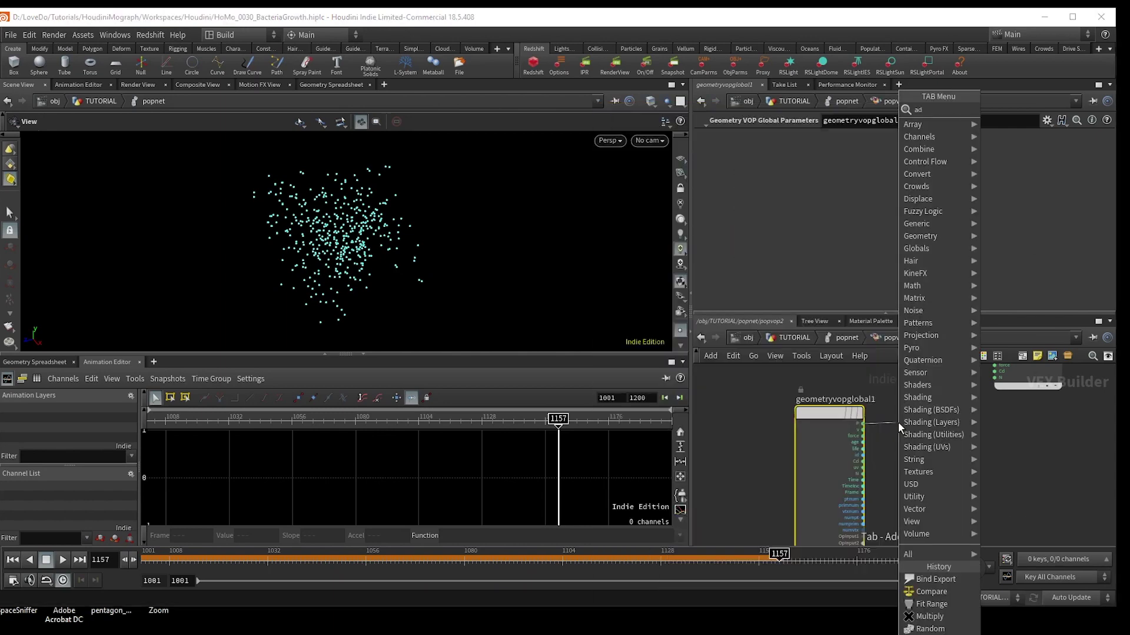
{"action": "type", "text": "add"}
{"action": "key", "text": "Return"}
{"action": "left_click", "coordinate": [899, 421]}
{"action": "scroll", "coordinate": [899, 424], "scroll_direction": "up", "scroll_amount": 3}
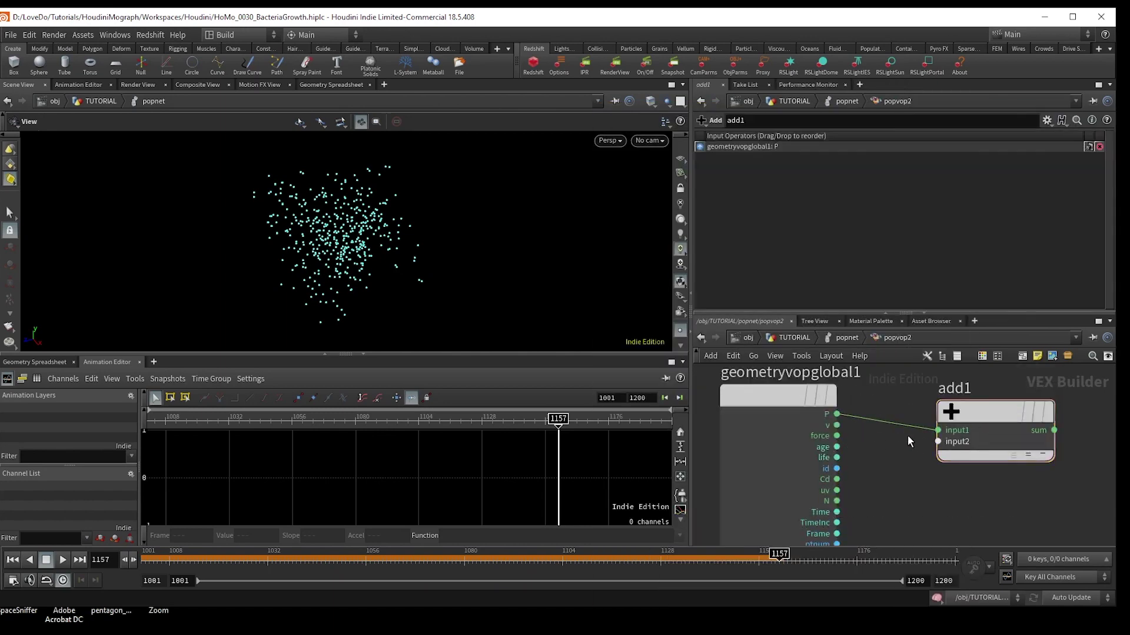
{"action": "left_click", "coordinate": [938, 441]}
{"action": "left_click", "coordinate": [838, 437]}
- Insert a Multiply node on the wire between the P output and the Add node
{"action": "middle_click_drag", "start_coordinate": [924, 482], "coordinate": [860, 494]}
{"action": "scroll", "coordinate": [737, 534], "scroll_direction": "down", "scroll_amount": 2}
{"action": "key", "text": "Tab"}
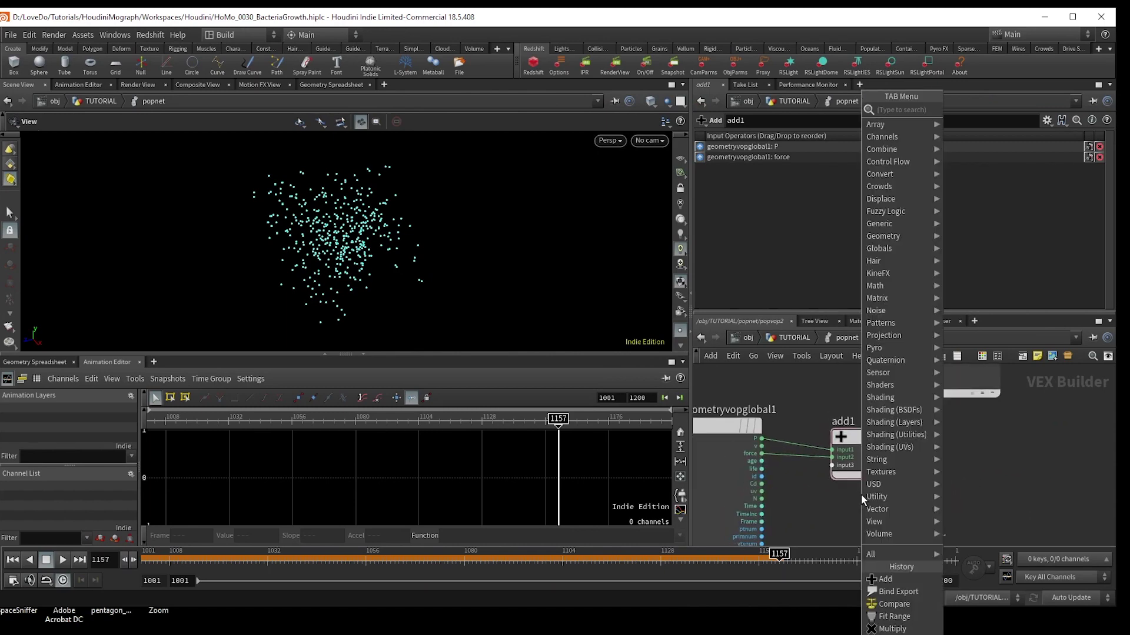
{"action": "type", "text": "mul"}
{"action": "key", "text": "Return"}
{"action": "left_click", "coordinate": [794, 438]}
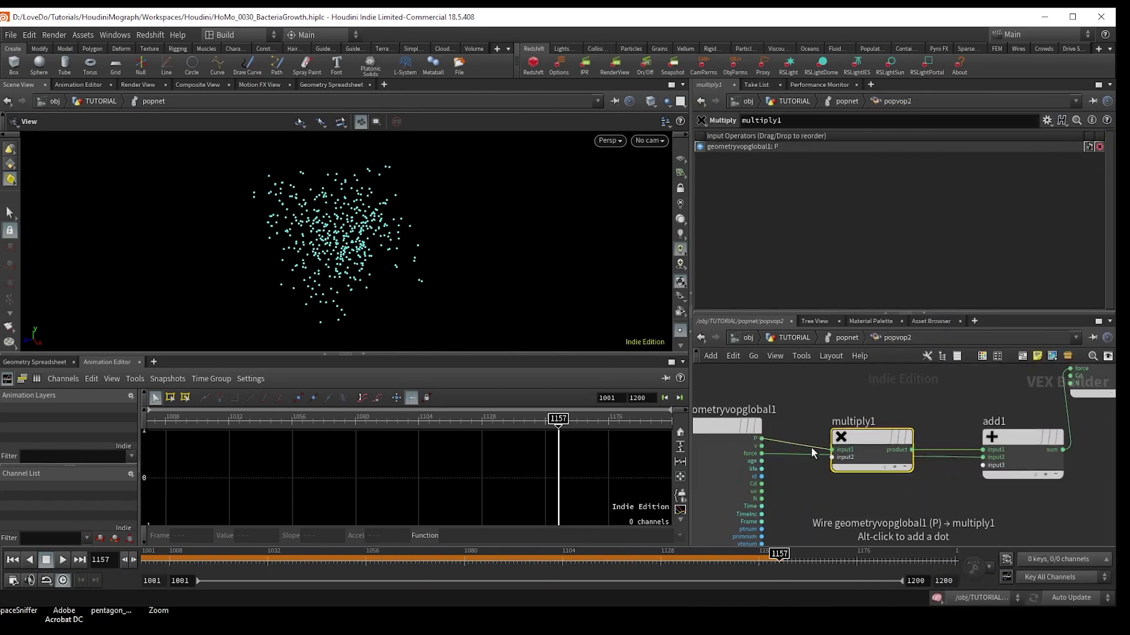
- Add a Constant node connected to the Multiply node's second input
{"action": "left_click", "coordinate": [832, 457]}
{"action": "middle_click_drag", "start_coordinate": [834, 488], "coordinate": [834, 454]}
{"action": "key", "text": "Tab"}
{"action": "type", "text": "con"}
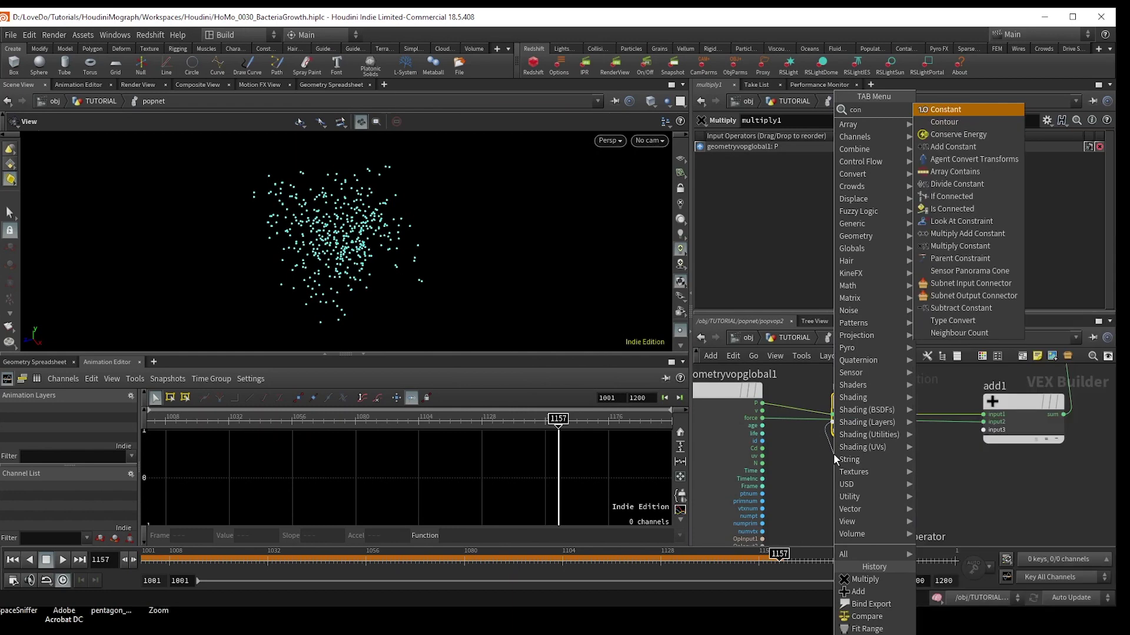
{"action": "key", "text": "Return"}
{"action": "left_click", "coordinate": [834, 454]}
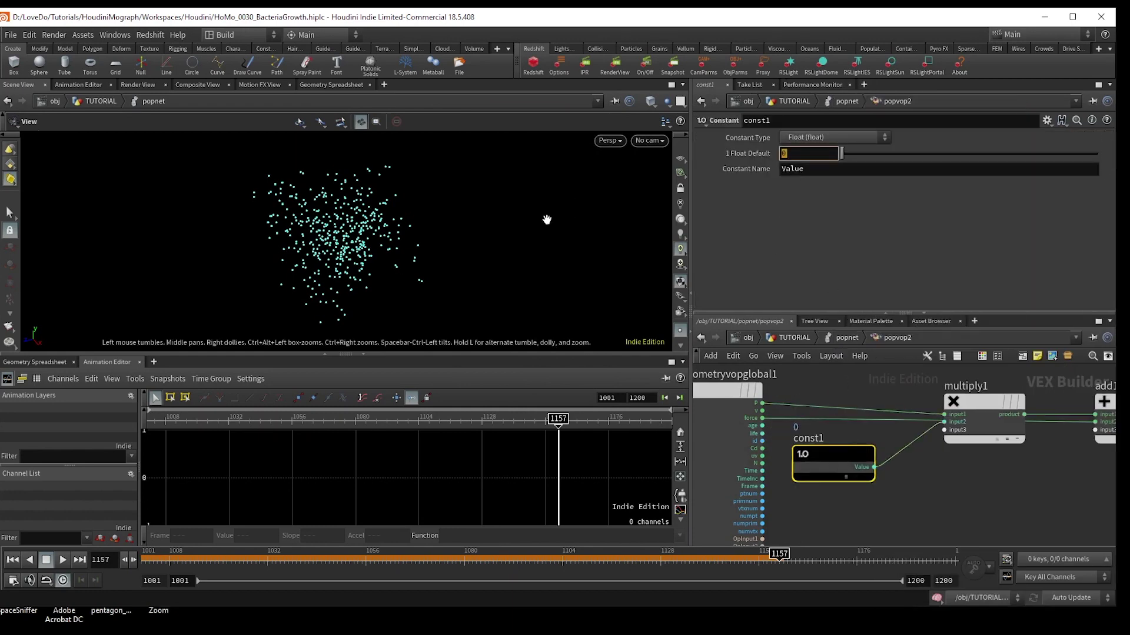
- Set the Constant node's float default to -1 and move the Multiply node clear of the force wire
{"action": "type", "text": "-1"}
{"action": "key", "text": "Return"}
{"action": "left_click_drag", "start_coordinate": [985, 425], "coordinate": [983, 395]}
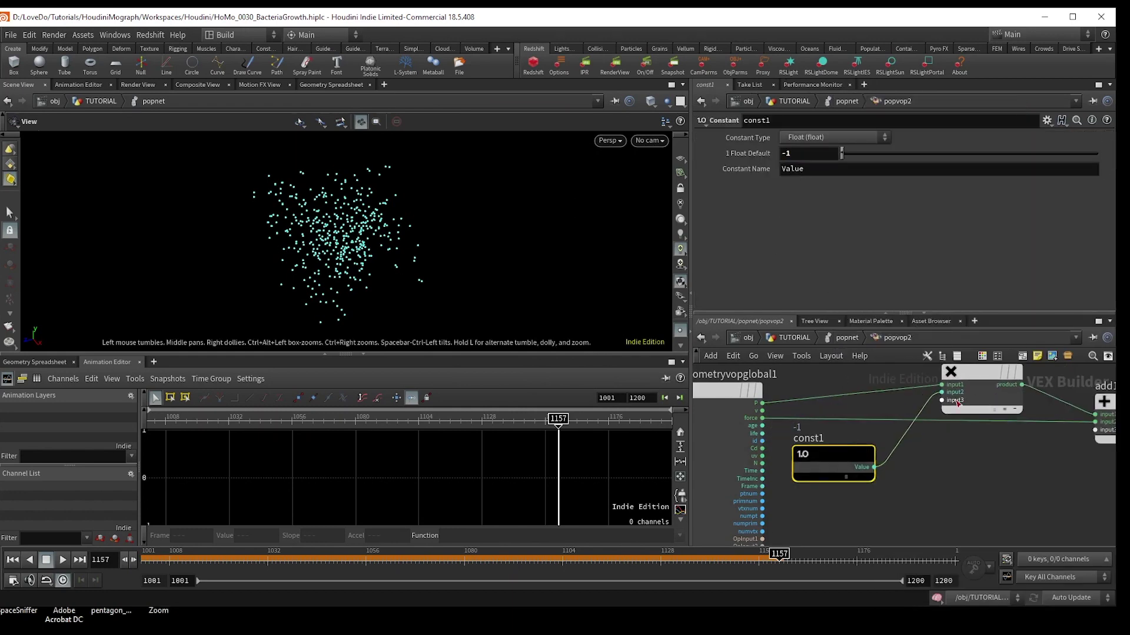
- Promote the Multiply node's third input to a parameter of the second POP VOP
{"action": "middle_click", "coordinate": [944, 400]}
{"action": "left_click", "coordinate": [961, 406]}
{"action": "scroll", "coordinate": [965, 447], "scroll_direction": "down", "scroll_amount": 2}
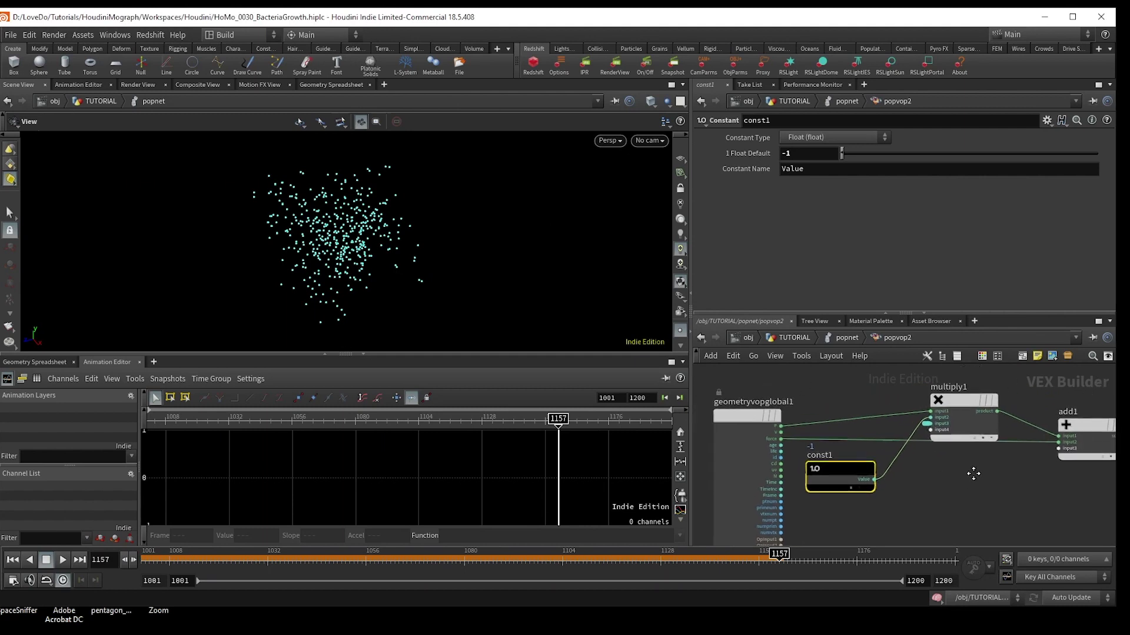
{"action": "middle_click_drag", "start_coordinate": [1006, 485], "coordinate": [915, 487]}
{"action": "scroll", "coordinate": [917, 487], "scroll_direction": "down", "scroll_amount": 2}
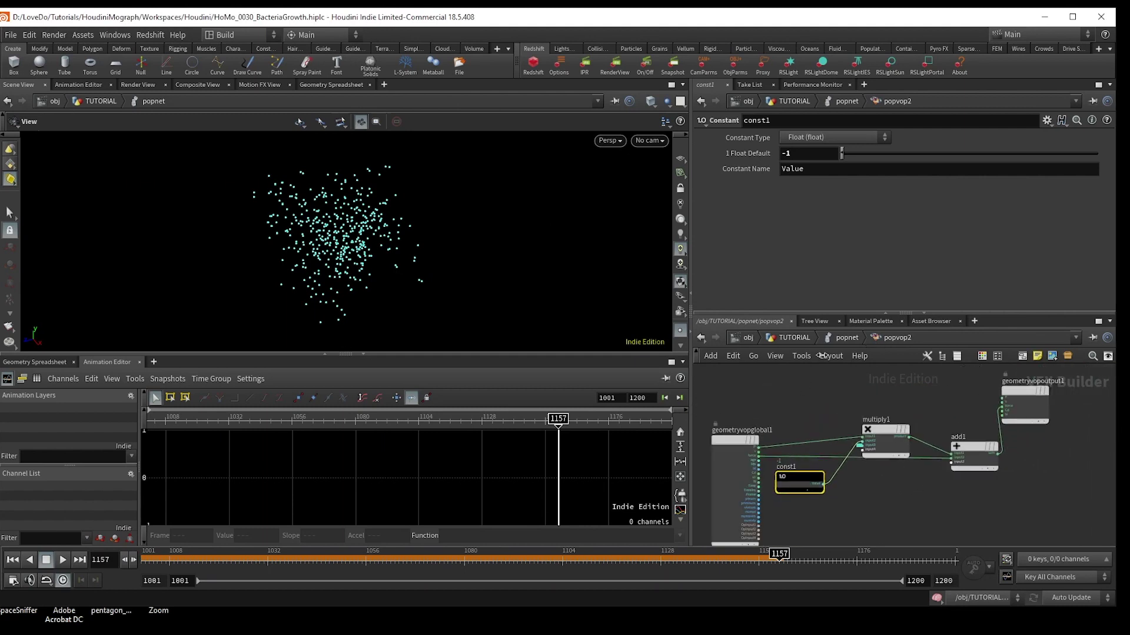
- Back in the POP network, set Input Number 3 of popvop2 to 4 and replay the simulation from the first frame
{"action": "left_click", "coordinate": [836, 338]}
{"action": "scroll", "coordinate": [804, 298], "scroll_direction": "down", "scroll_amount": 2}
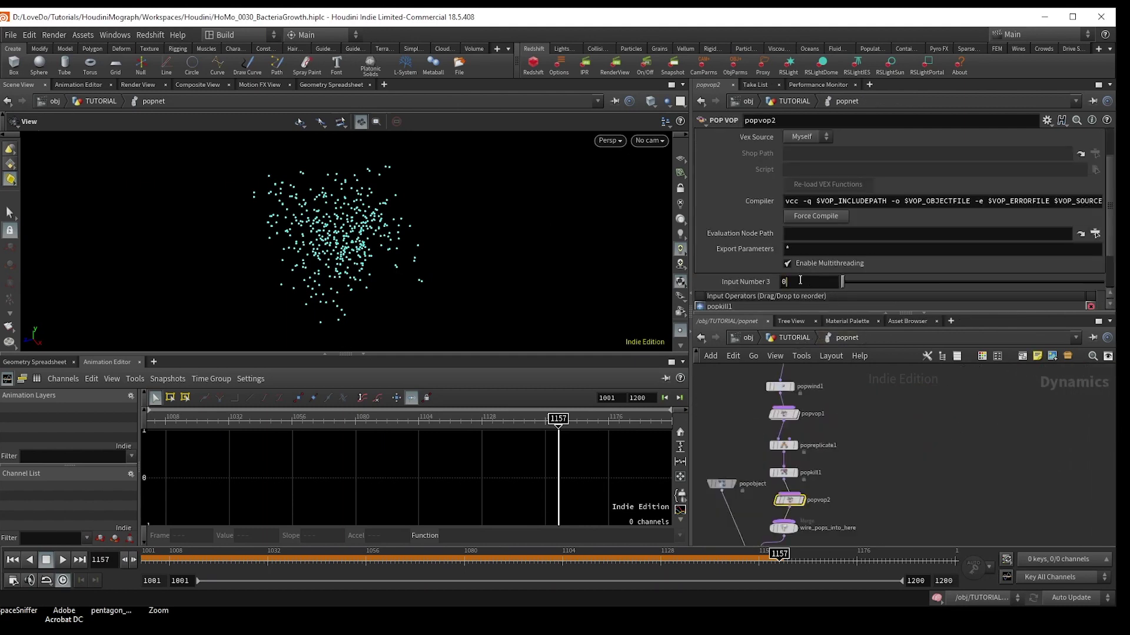
{"action": "left_click_drag", "start_coordinate": [800, 280], "coordinate": [764, 286]}
{"action": "type", "text": "4"}
{"action": "key", "text": "Return"}
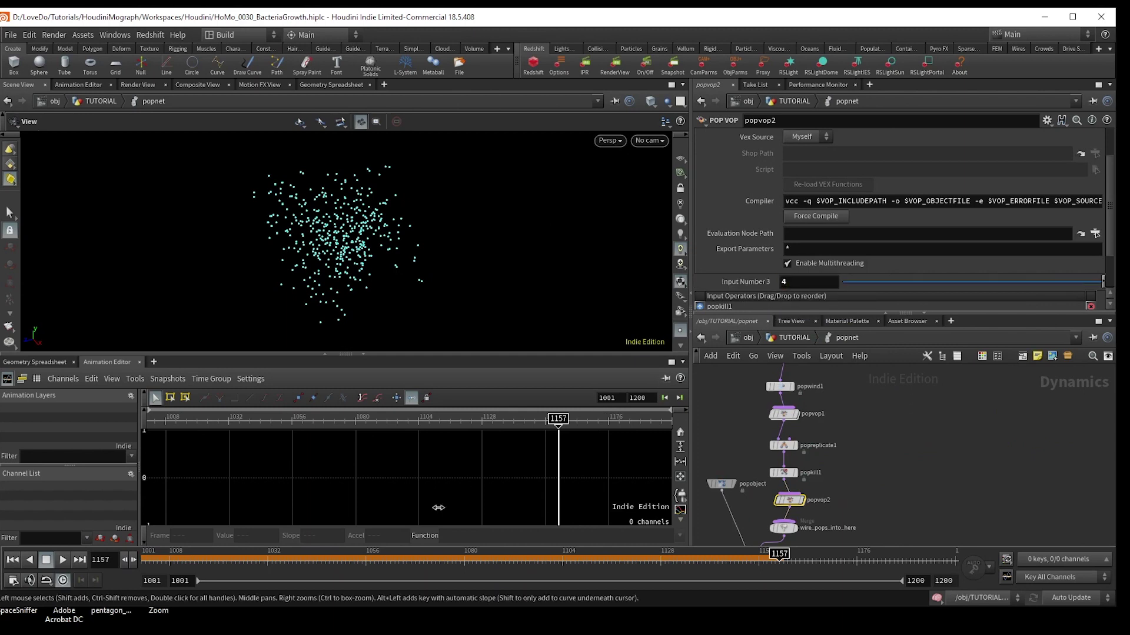
{"action": "left_click", "coordinate": [13, 559]}
{"action": "left_click", "coordinate": [62, 560]}
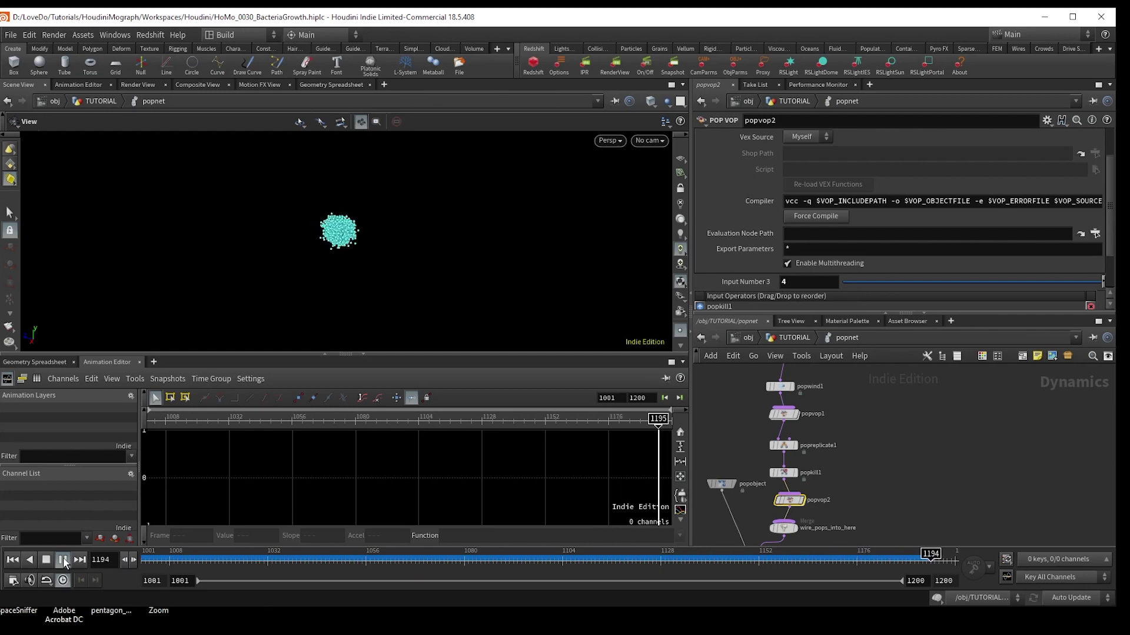
- Add a POP Interact node and insert it between popkill1 and popvop2
{"action": "key", "text": "Tab"}
{"action": "type", "text": "grain"}
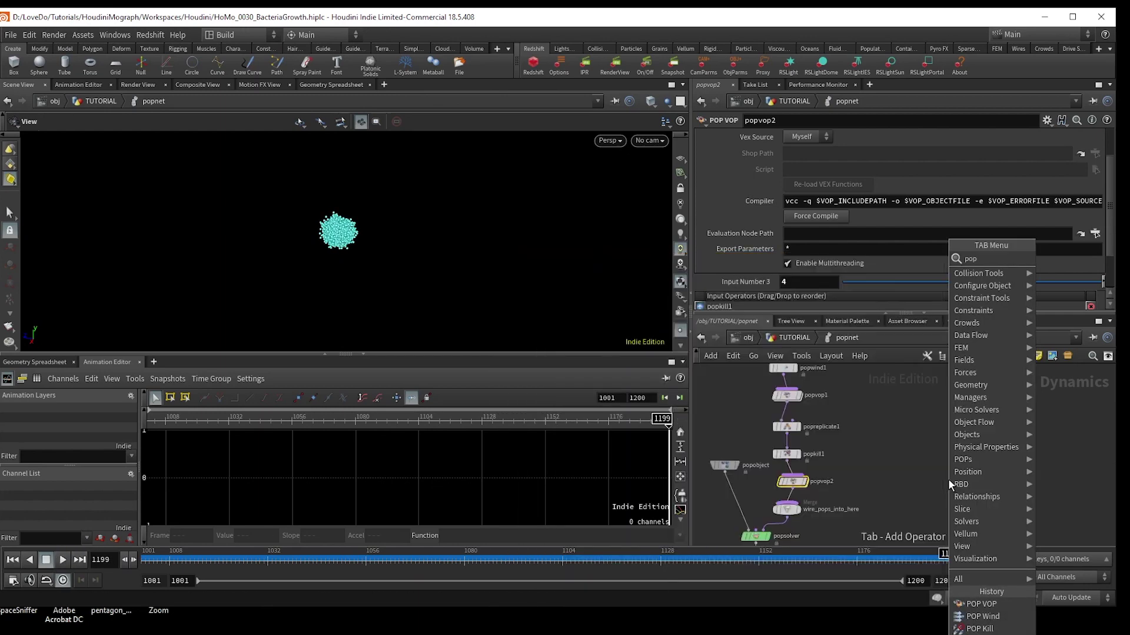
{"action": "key", "text": "Return"}
{"action": "left_click", "coordinate": [948, 479]}
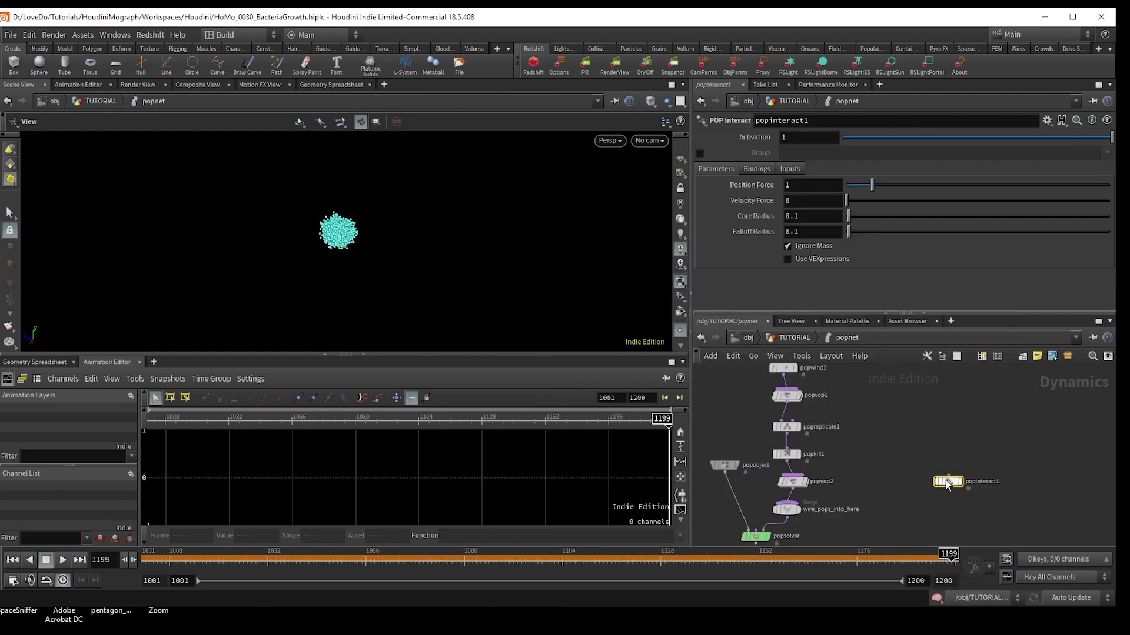
{"action": "scroll", "coordinate": [951, 481], "scroll_direction": "up", "scroll_amount": 2}
{"action": "left_click_drag", "start_coordinate": [965, 484], "coordinate": [771, 471]}
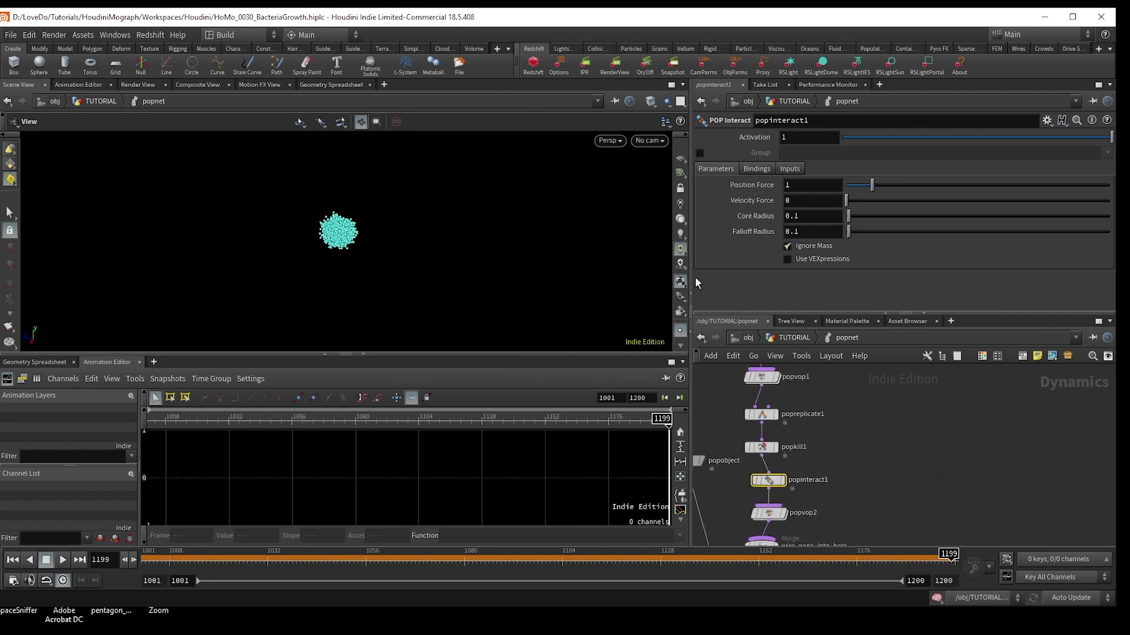
- Replay the simulation from the first frame and scrub through the timeline to frame 1178
{"action": "left_click", "coordinate": [12, 560]}
{"action": "left_click", "coordinate": [63, 560]}
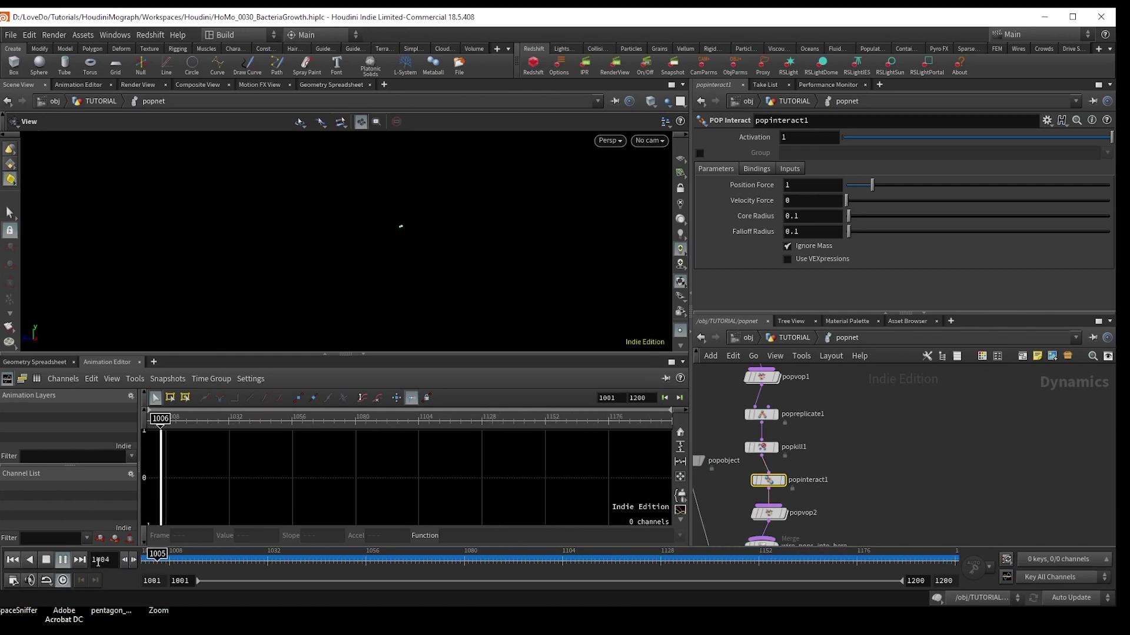
{"action": "left_click_drag", "start_coordinate": [209, 556], "coordinate": [865, 556]}
- Add a POP Wrangle node and insert it between popvop2 and the wire_pops_into_here merge
{"action": "middle_click_drag", "start_coordinate": [855, 487], "coordinate": [872, 419]}
{"action": "scroll", "coordinate": [788, 475], "scroll_direction": "up", "scroll_amount": 2}
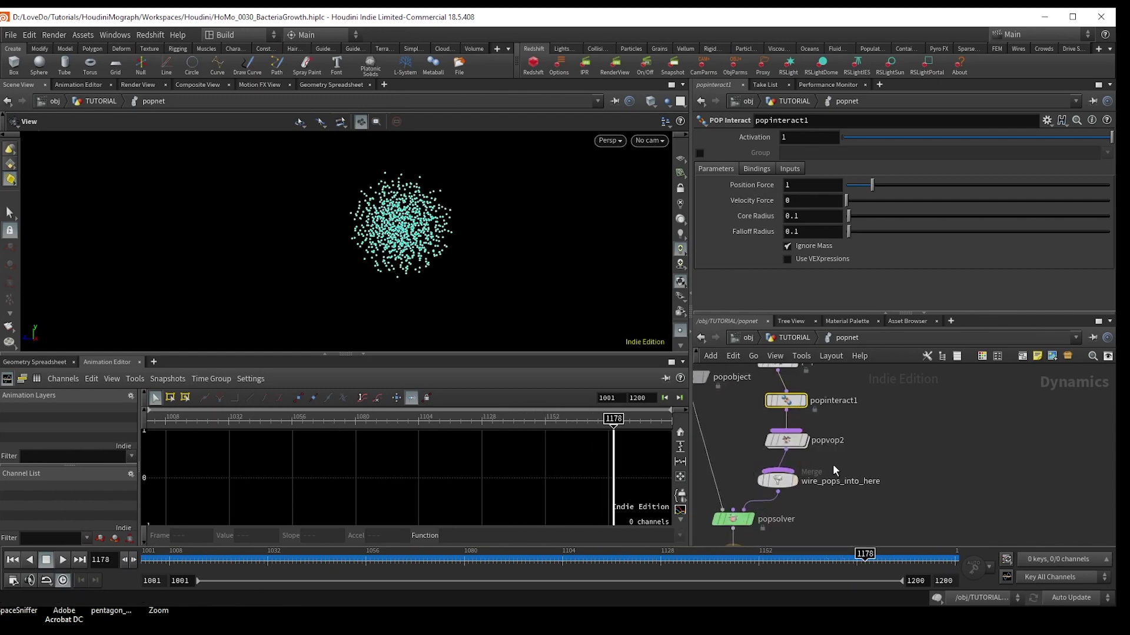
{"action": "key", "text": "Tab"}
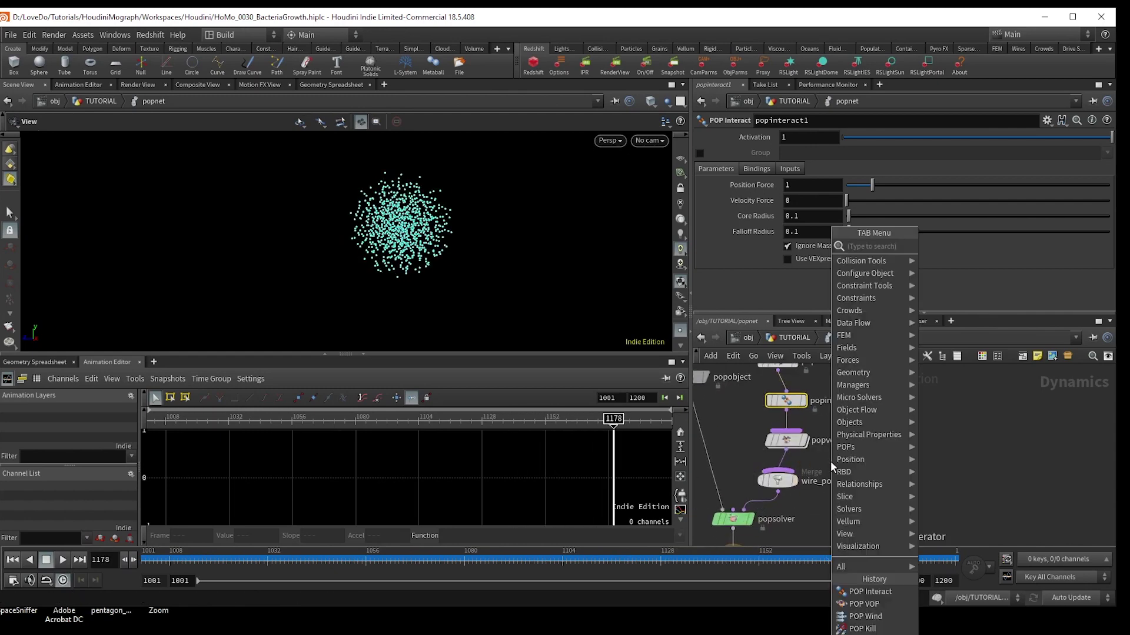
{"action": "type", "text": "wrangle"}
{"action": "key", "text": "Return"}
{"action": "left_click", "coordinate": [830, 461]}
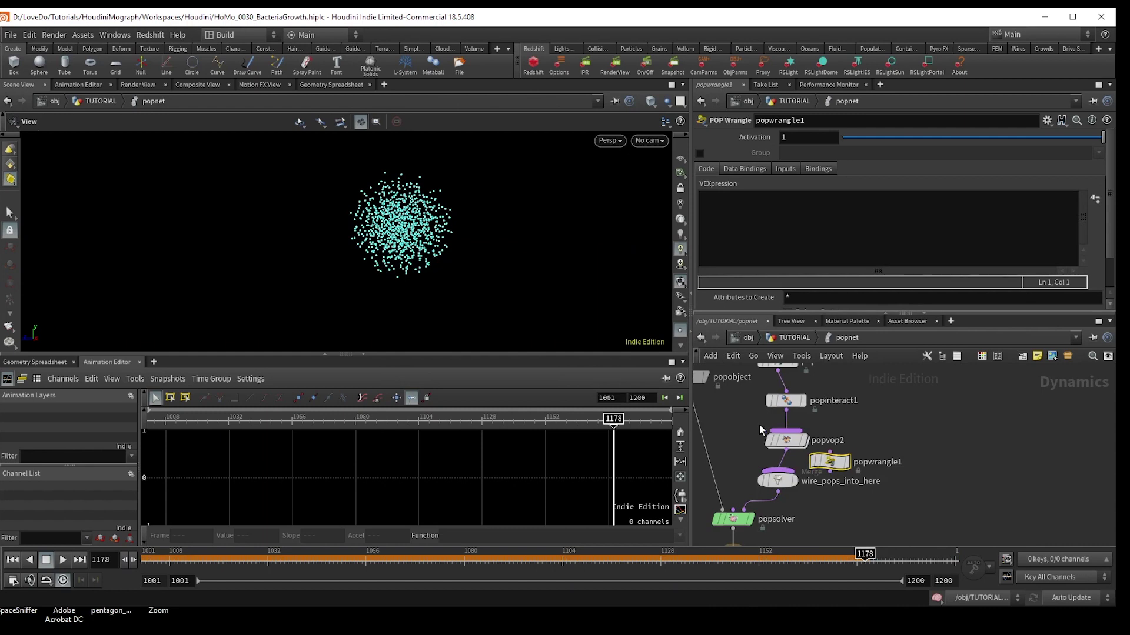
{"action": "left_click_drag", "start_coordinate": [829, 462], "coordinate": [783, 462]}
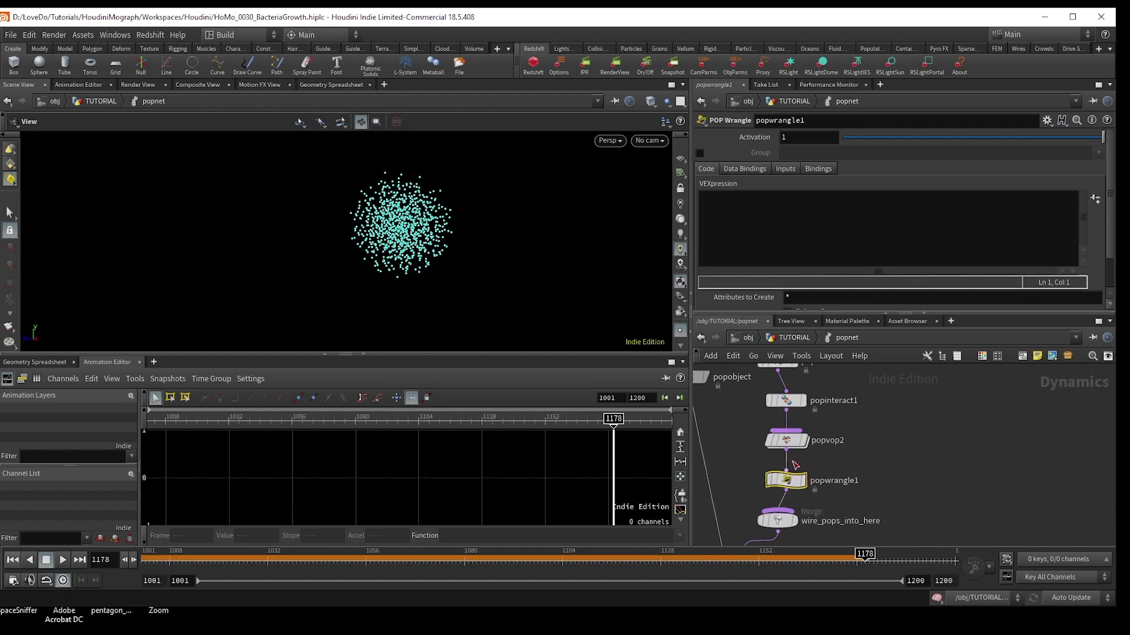
- Enter the VEXpression v@v *= 0; in the POP Wrangle
{"action": "left_click", "coordinate": [791, 259]}
{"action": "type", "text": "v@v"}
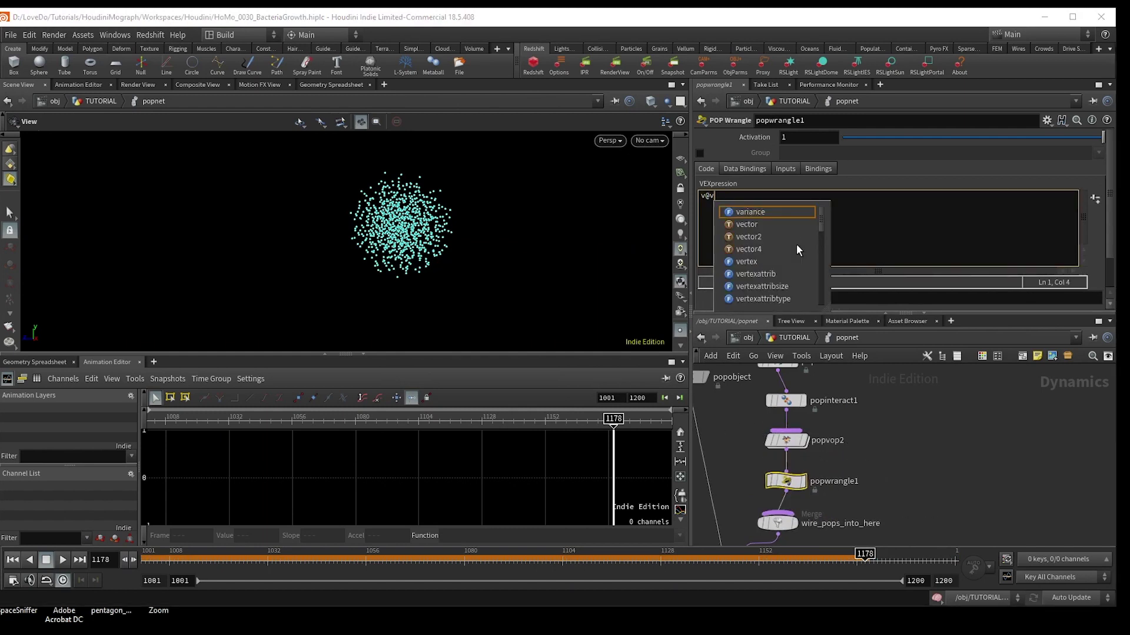
{"action": "type", "text": "*"}
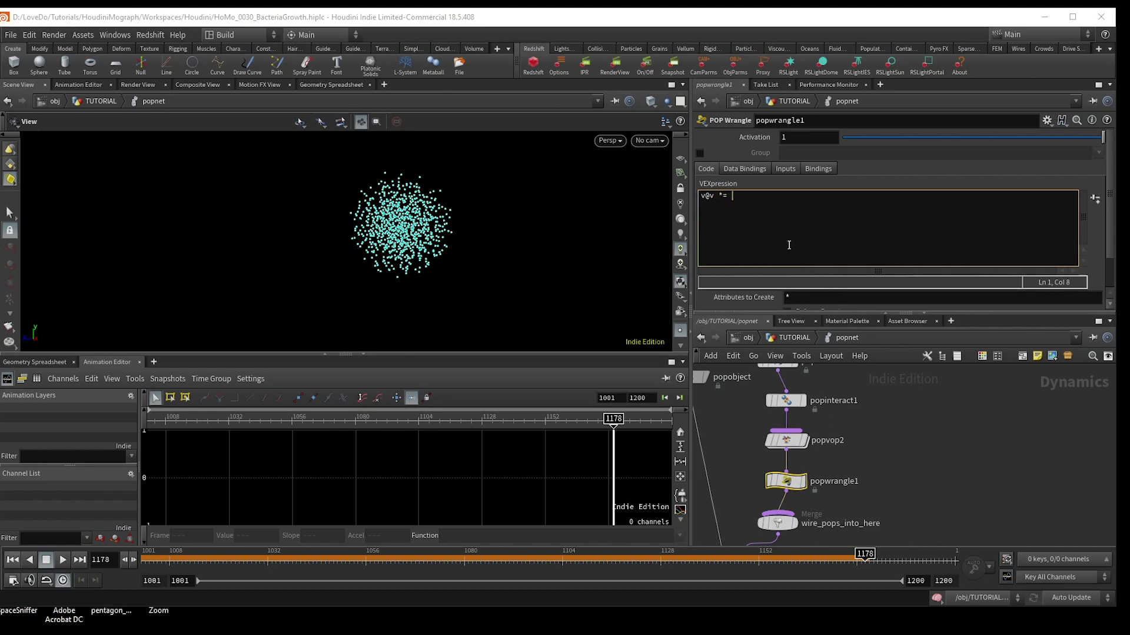
{"action": "left_click", "coordinate": [952, 411]}
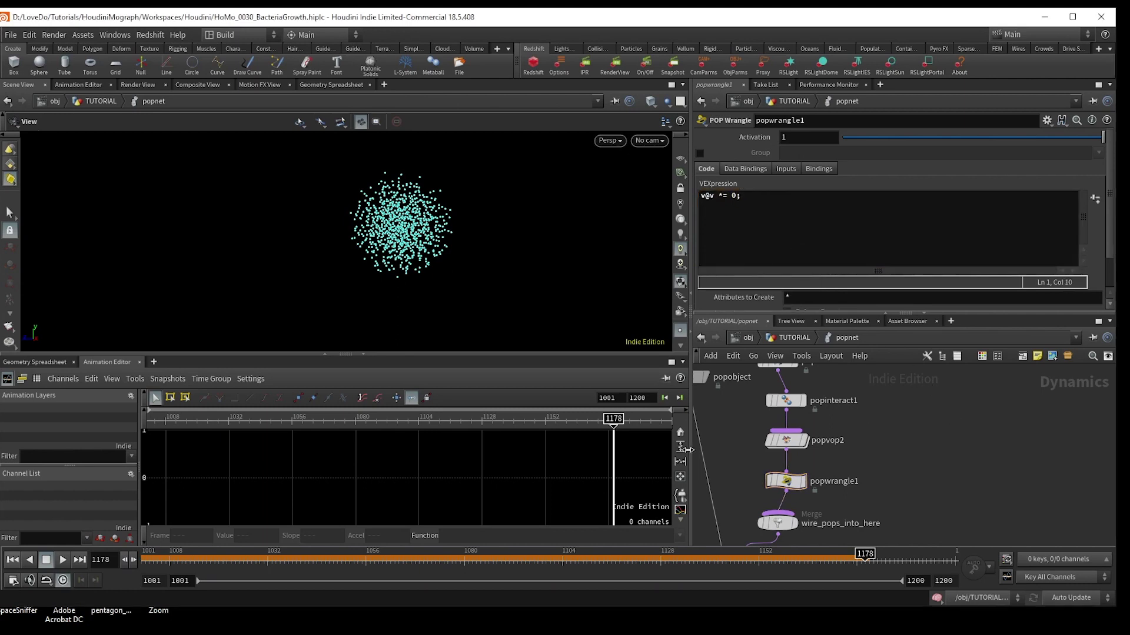
- Play the simulation through again and review the chain of POP nodes above the solver
{"action": "left_click", "coordinate": [16, 562]}
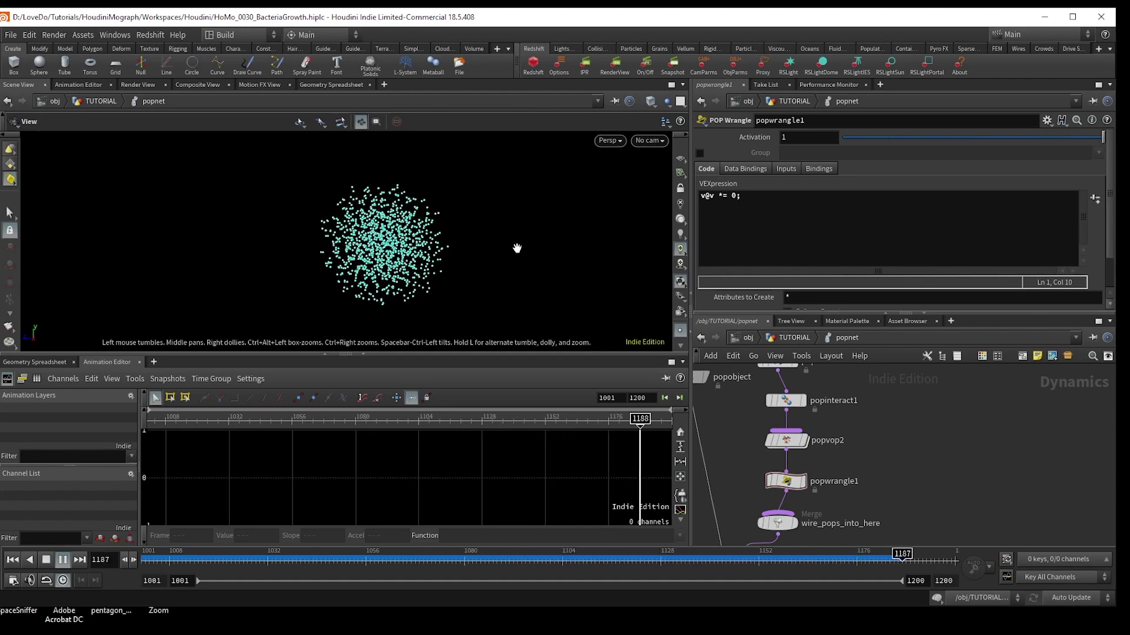
{"action": "left_click_drag", "start_coordinate": [406, 559], "coordinate": [1048, 579]}
{"action": "scroll", "coordinate": [921, 431], "scroll_direction": "down", "scroll_amount": 2}
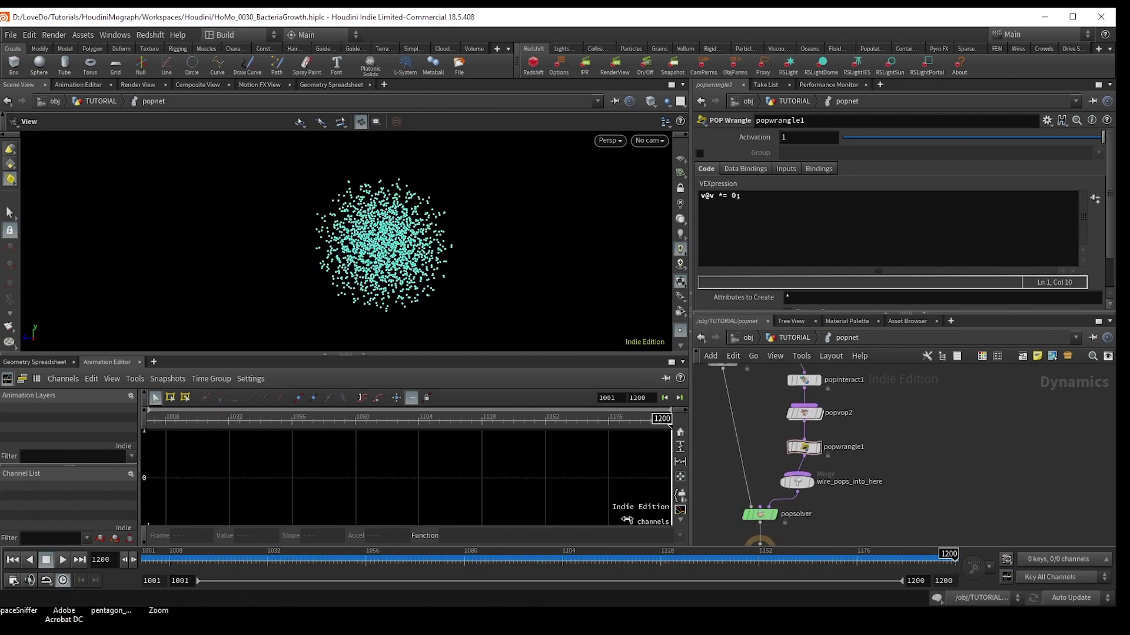
{"action": "left_click", "coordinate": [63, 561]}
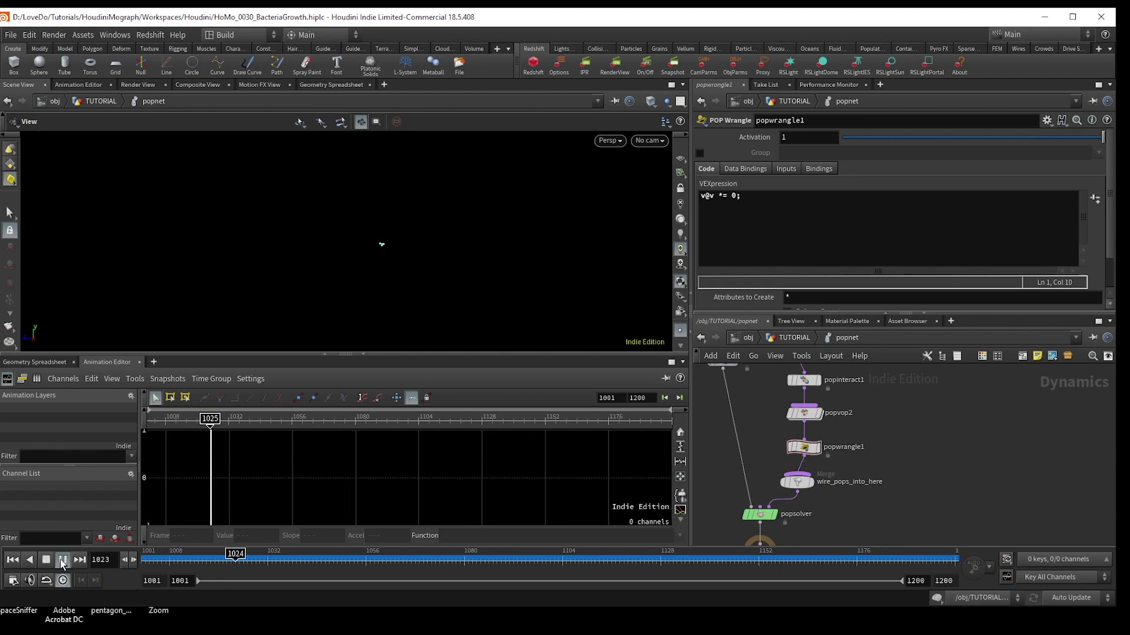
{"action": "scroll", "coordinate": [834, 471], "scroll_direction": "down", "scroll_amount": 3}
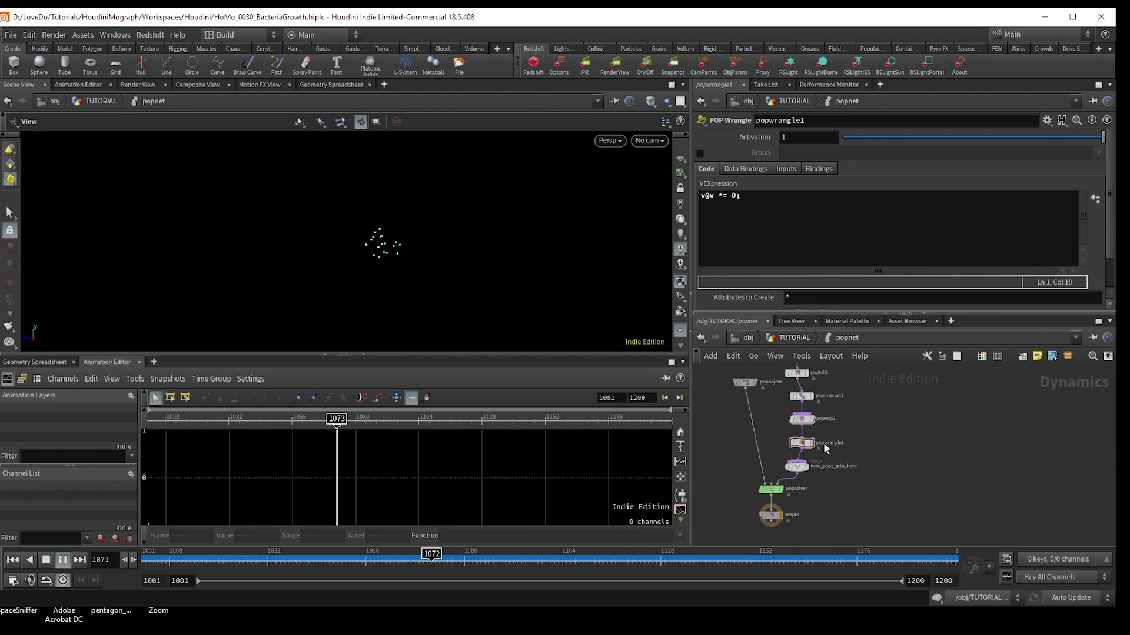
{"action": "scroll", "coordinate": [847, 493], "scroll_direction": "down", "scroll_amount": 2}
{"action": "left_click_drag", "start_coordinate": [850, 499], "coordinate": [809, 375]}
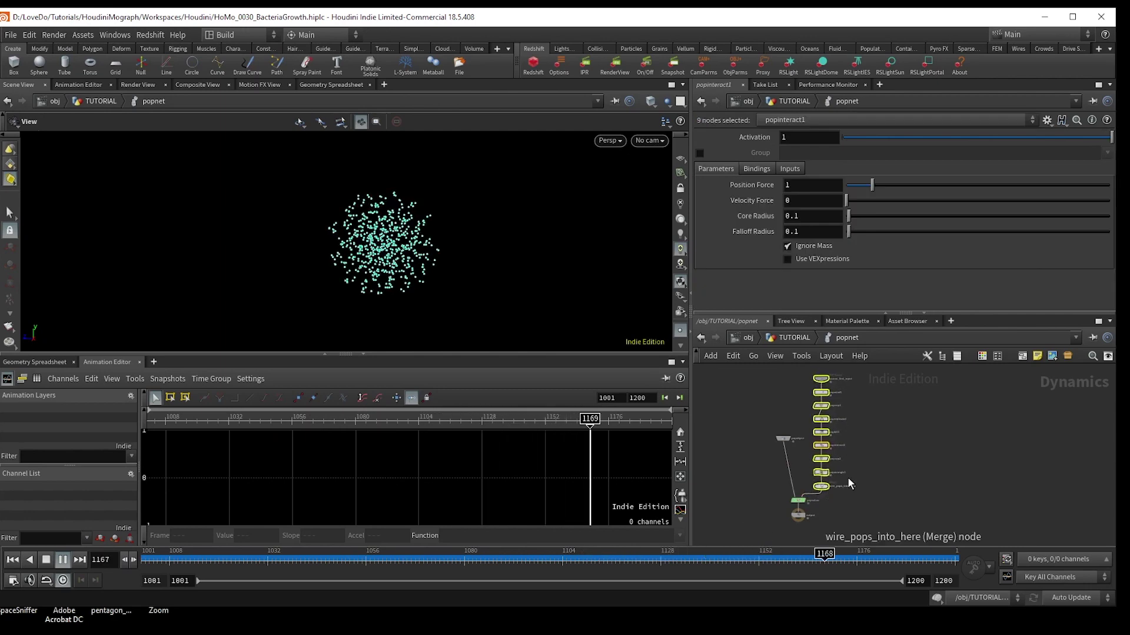
{"action": "left_click", "coordinate": [896, 460]}
{"action": "scroll", "coordinate": [852, 482], "scroll_direction": "up", "scroll_amount": 4}
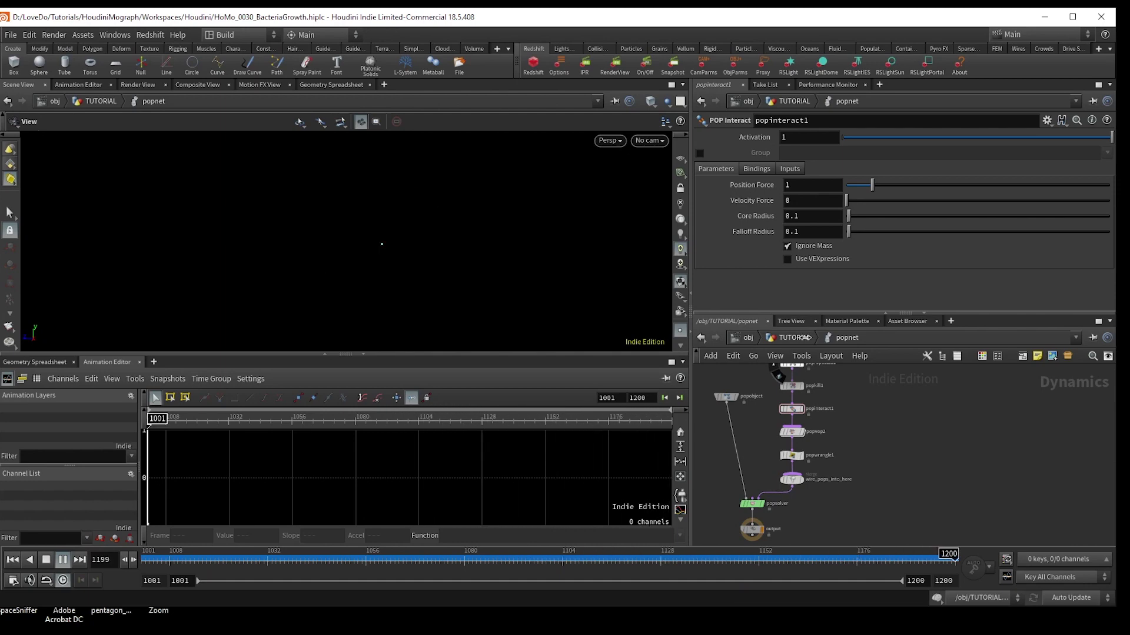
- Return to the TUTORIAL geometry network and add a Sphere node beside popnet
{"action": "left_click", "coordinate": [796, 337]}
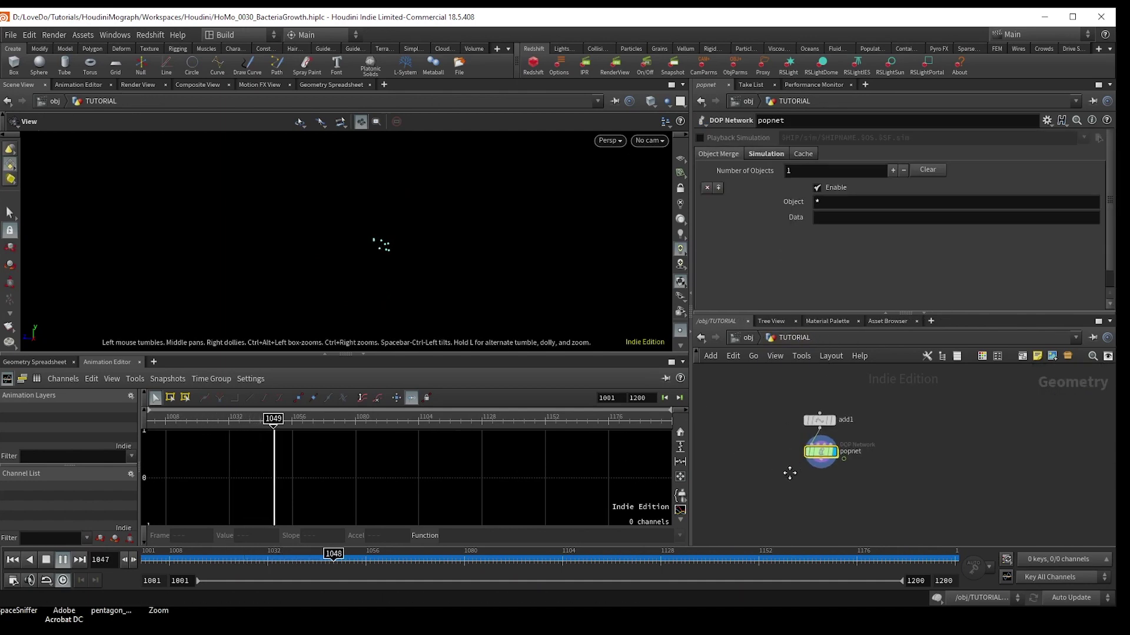
{"action": "key", "text": "Tab"}
{"action": "type", "text": "sph"}
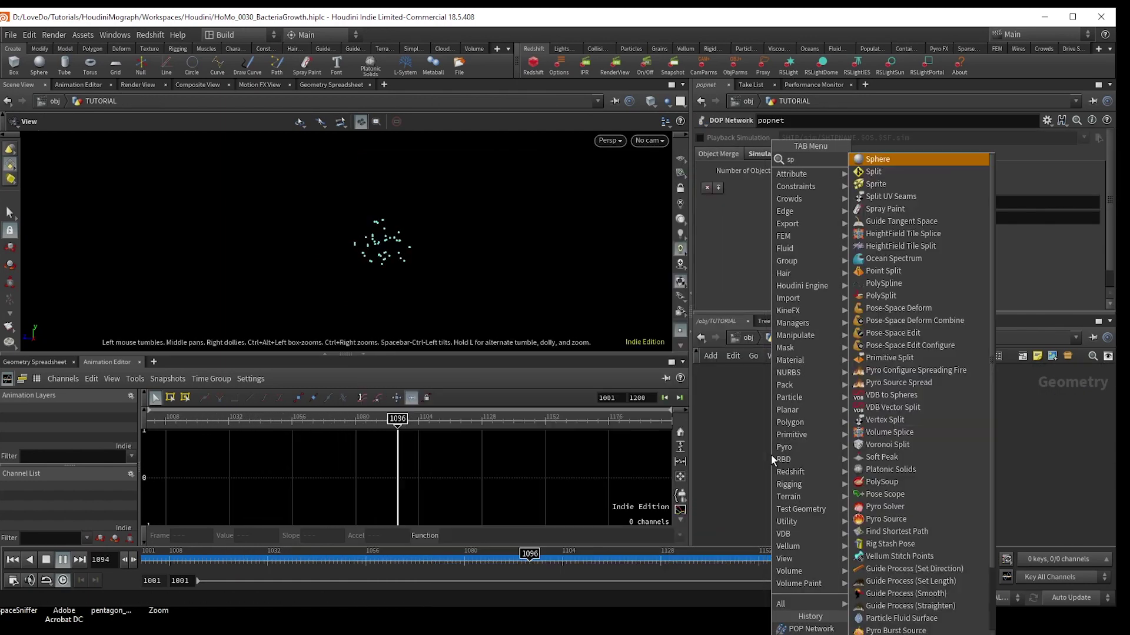
{"action": "key", "text": "Return"}
{"action": "key", "text": "Return"}
- Add a Copy to Points node below the Sphere and popnet nodes
{"action": "key", "text": "Tab"}
{"action": "type", "text": "copyt"}
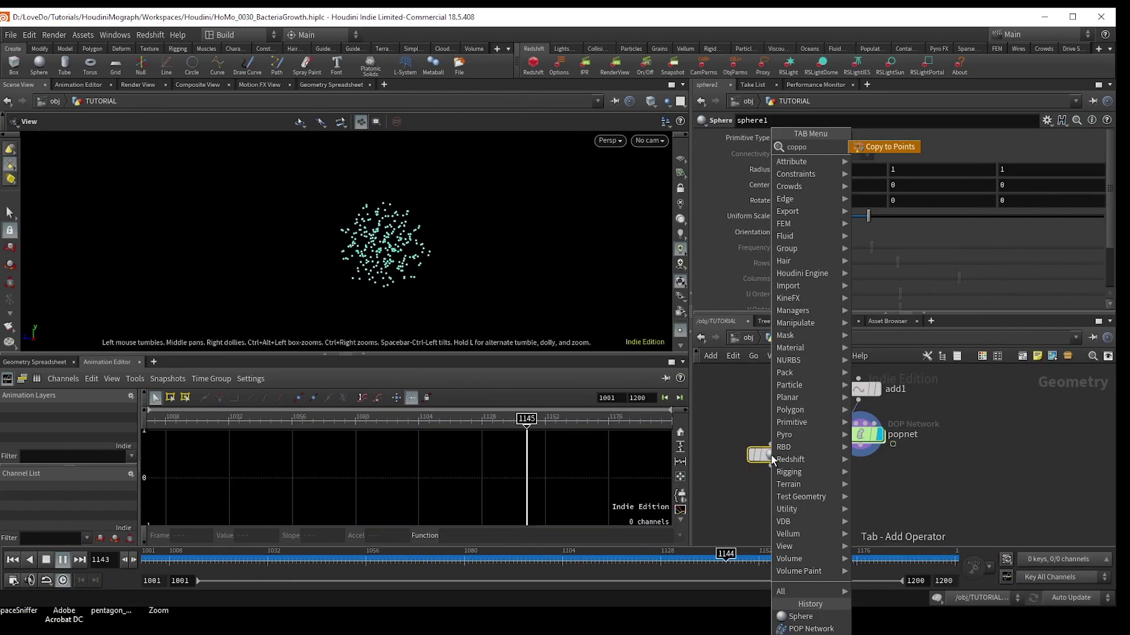
{"action": "key", "text": "Return"}
{"action": "key", "text": "Return"}
{"action": "left_click", "coordinate": [771, 456]}
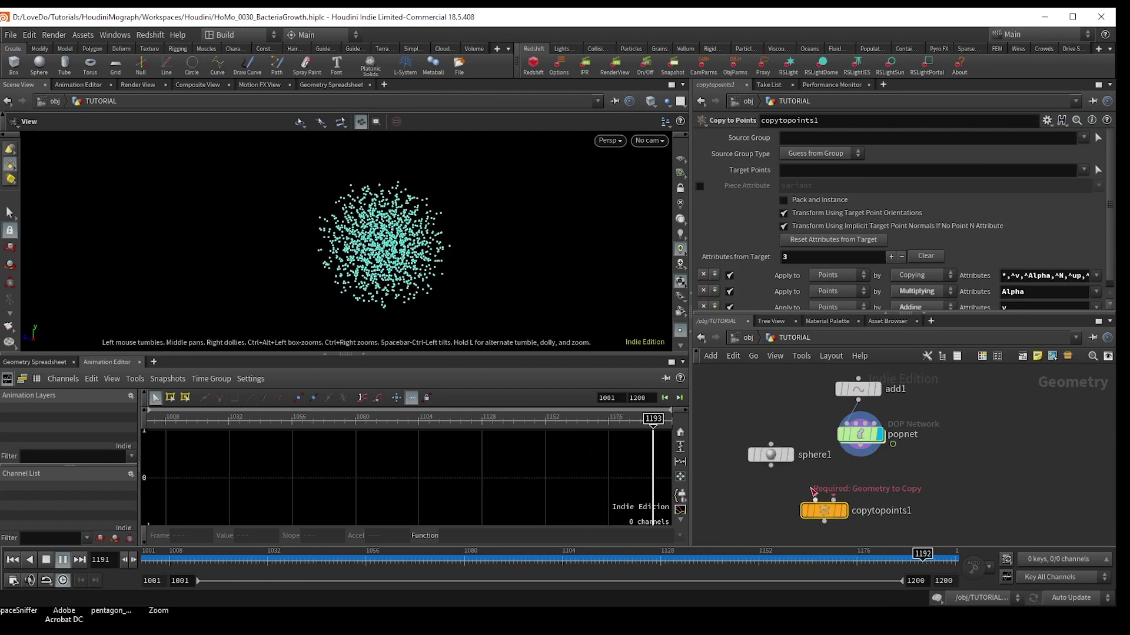
- Set the sphere's uniform scale to .035 and wire it into the first input of Copy to Points
{"action": "double_click", "coordinate": [798, 216]}
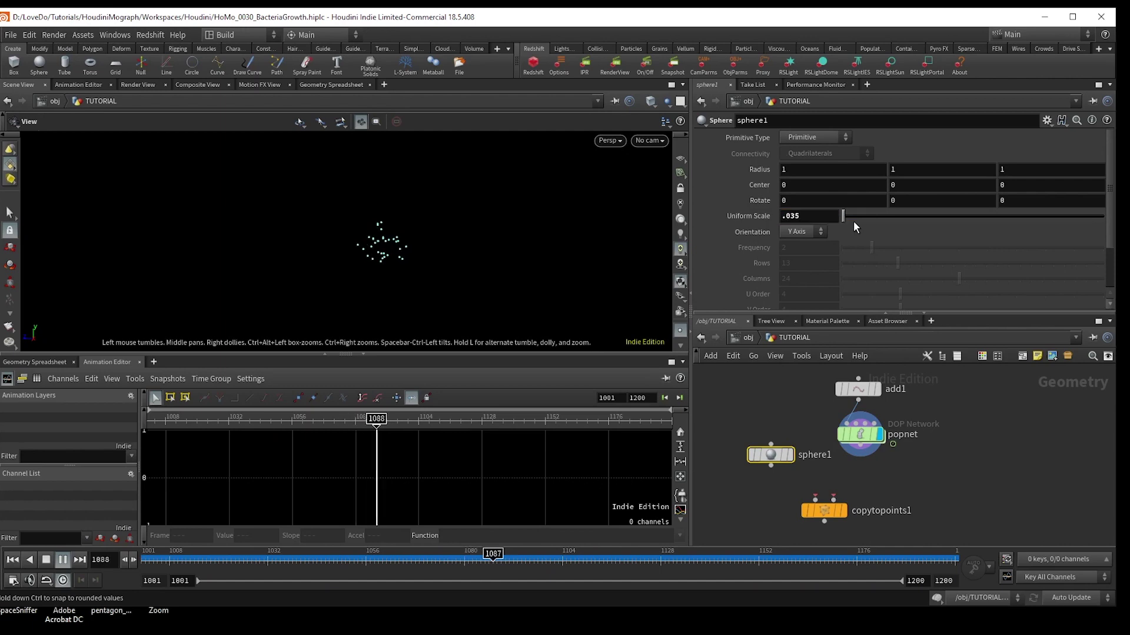
{"action": "left_click_drag", "start_coordinate": [771, 467], "coordinate": [807, 508]}
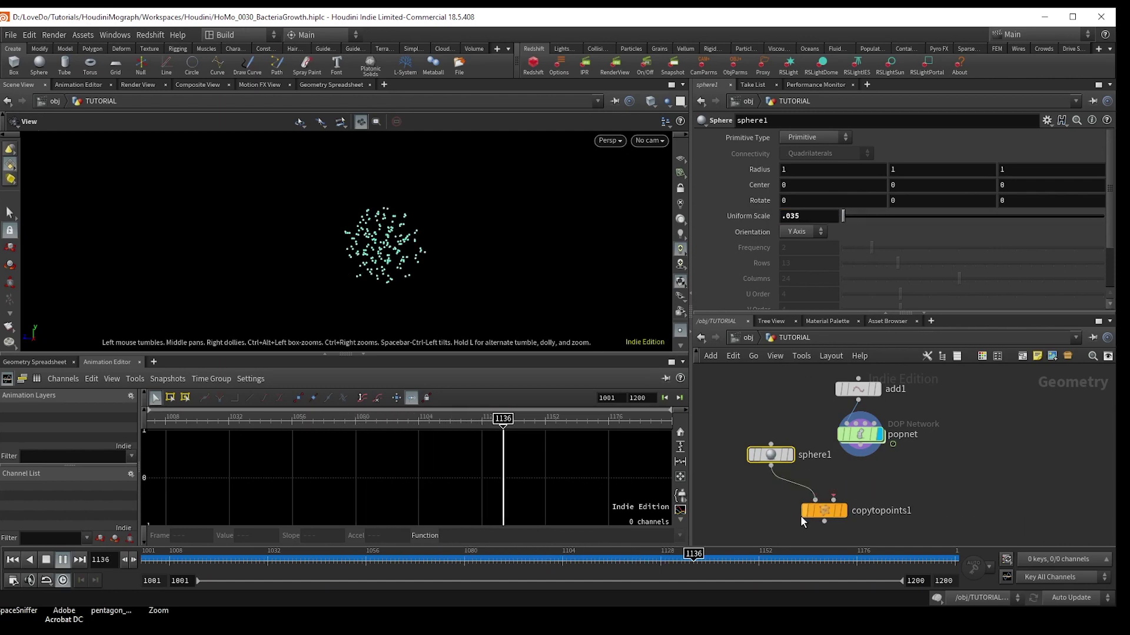
- Enable Pack and Instance on Copy to Points and display the node with popnet wired in as its target points
{"action": "left_click", "coordinate": [811, 511]}
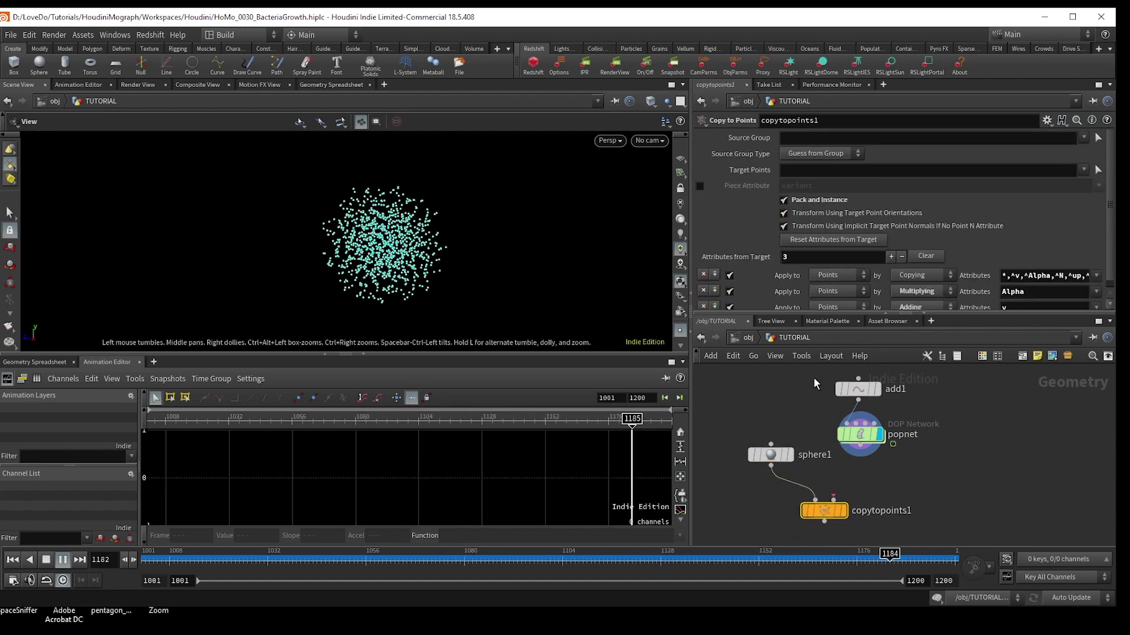
{"action": "left_click", "coordinate": [860, 455]}
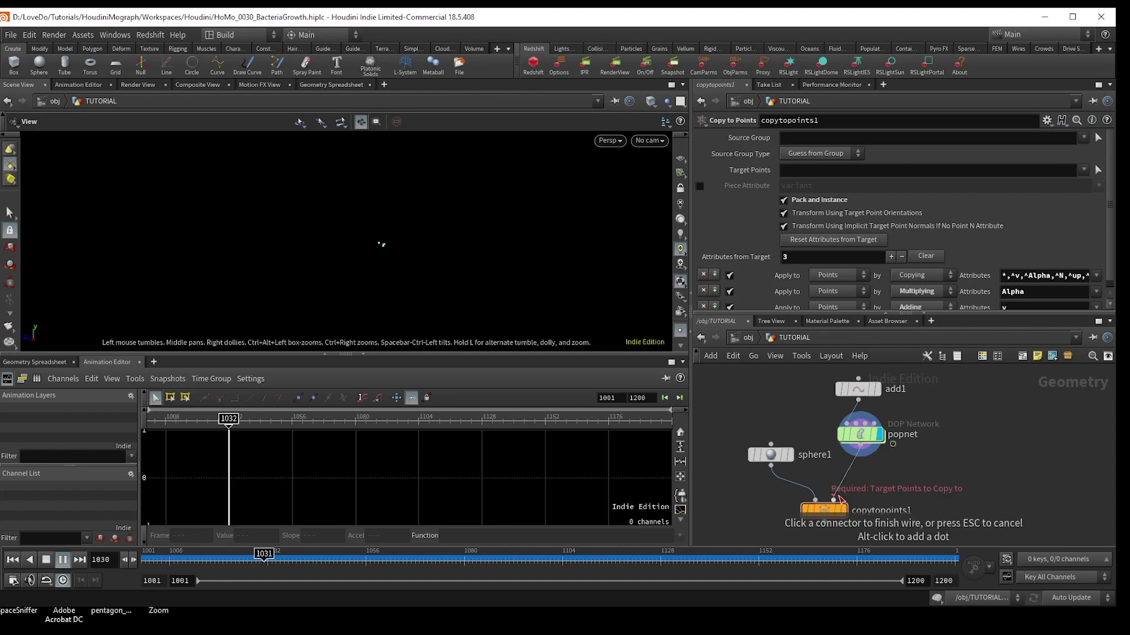
{"action": "left_click", "coordinate": [833, 501]}
{"action": "left_click", "coordinate": [845, 511]}
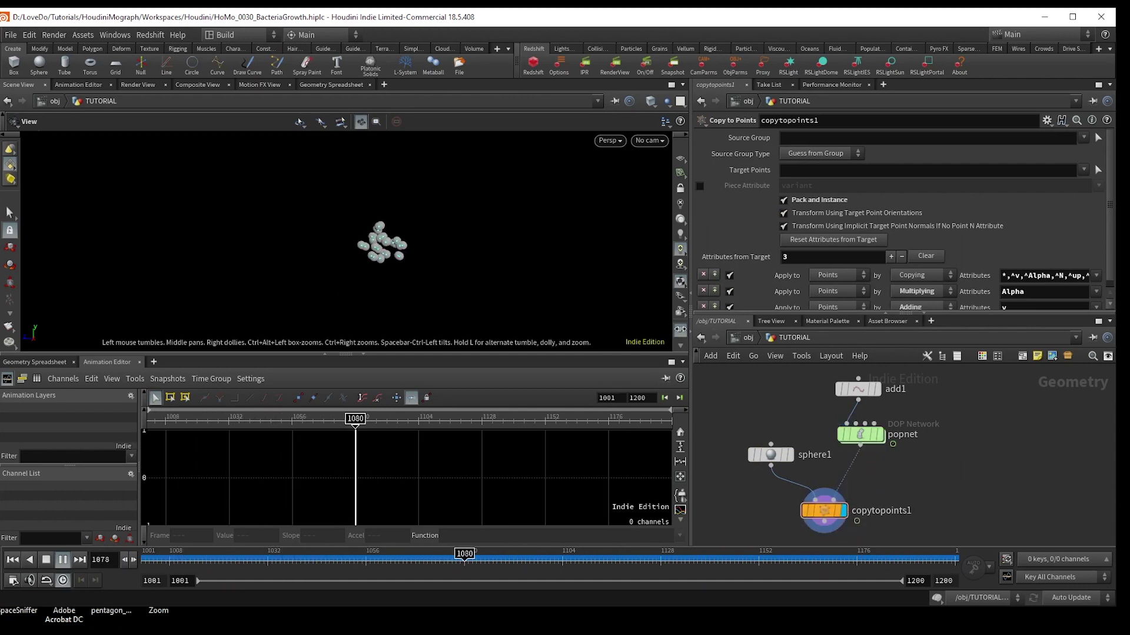